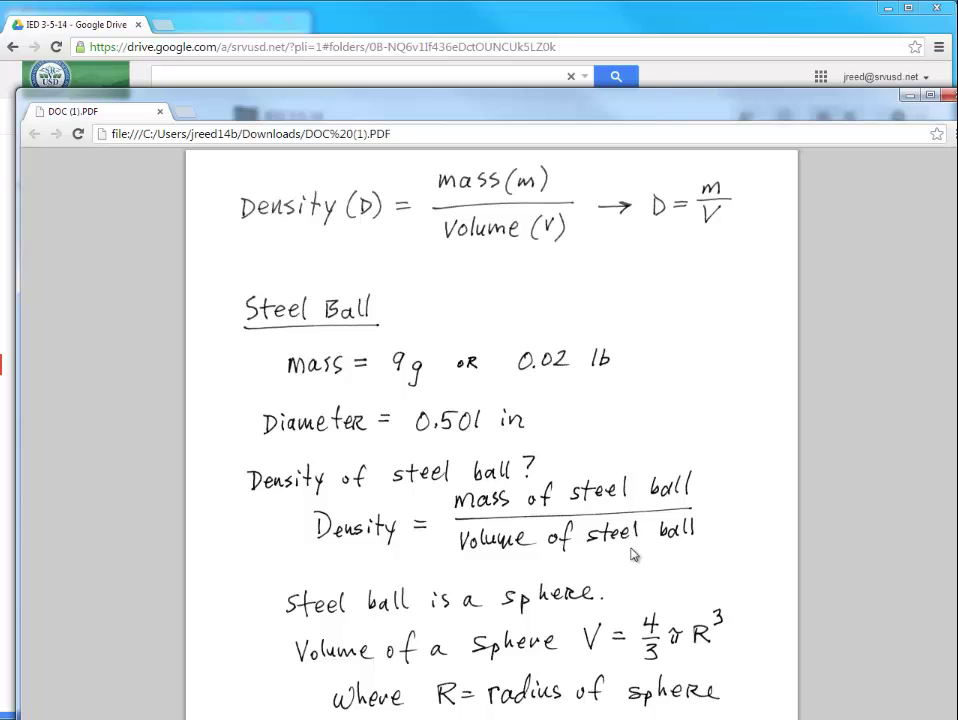
Review the handwritten notes in DOC (1).PDF, from the sphere volume formula through the steel ball's volume and density calculation.
scroll(631, 555, down, 1)
scroll(680, 507, down, 2)
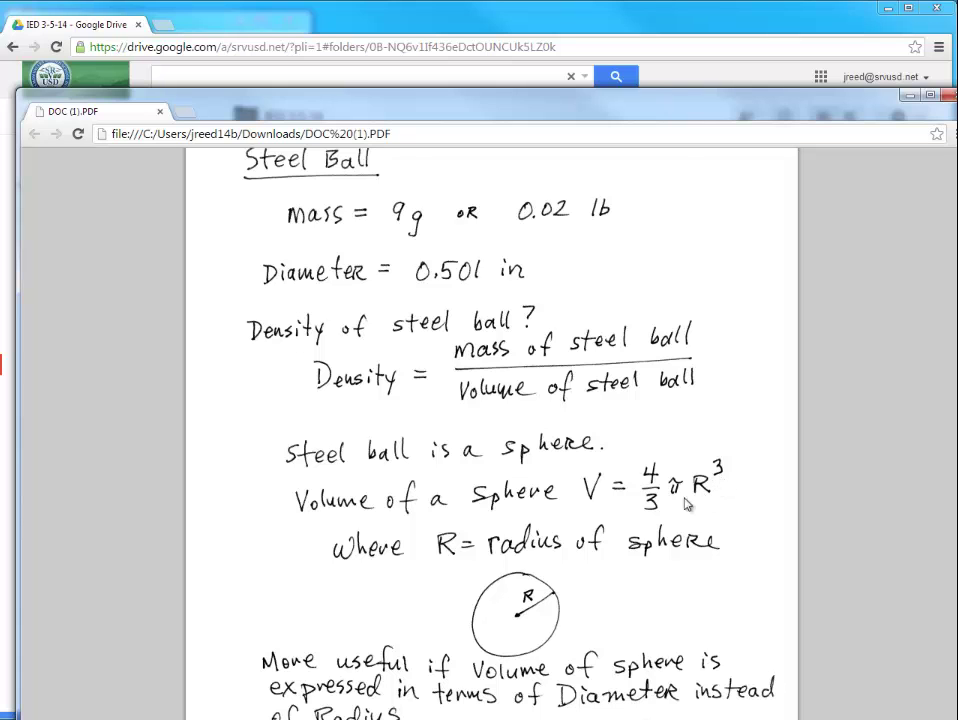
scroll(572, 567, down, 3)
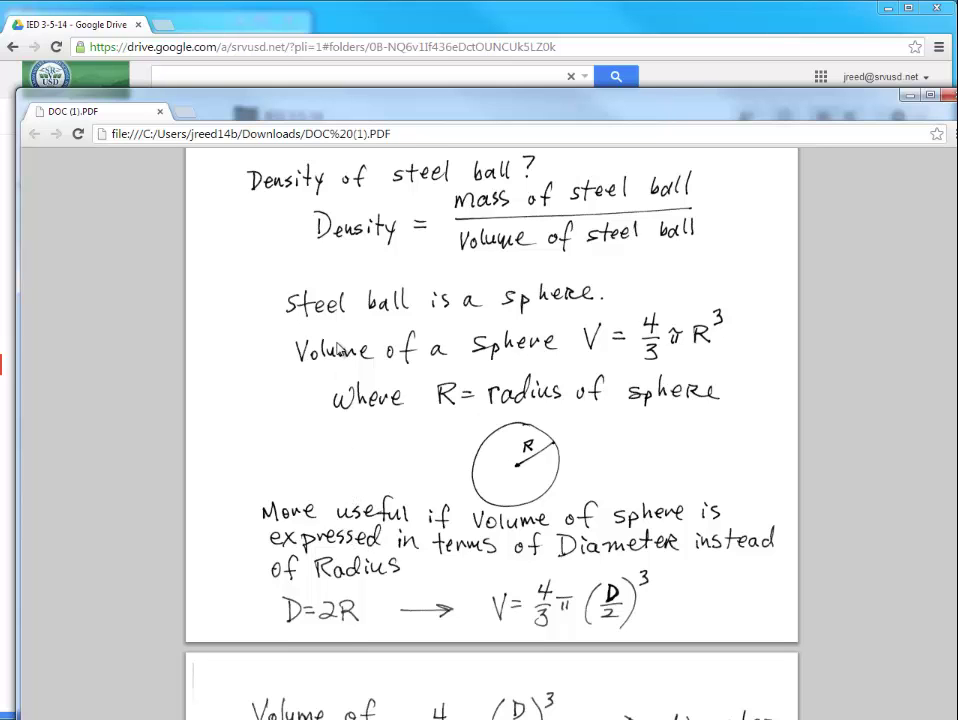
scroll(337, 348, up, 1)
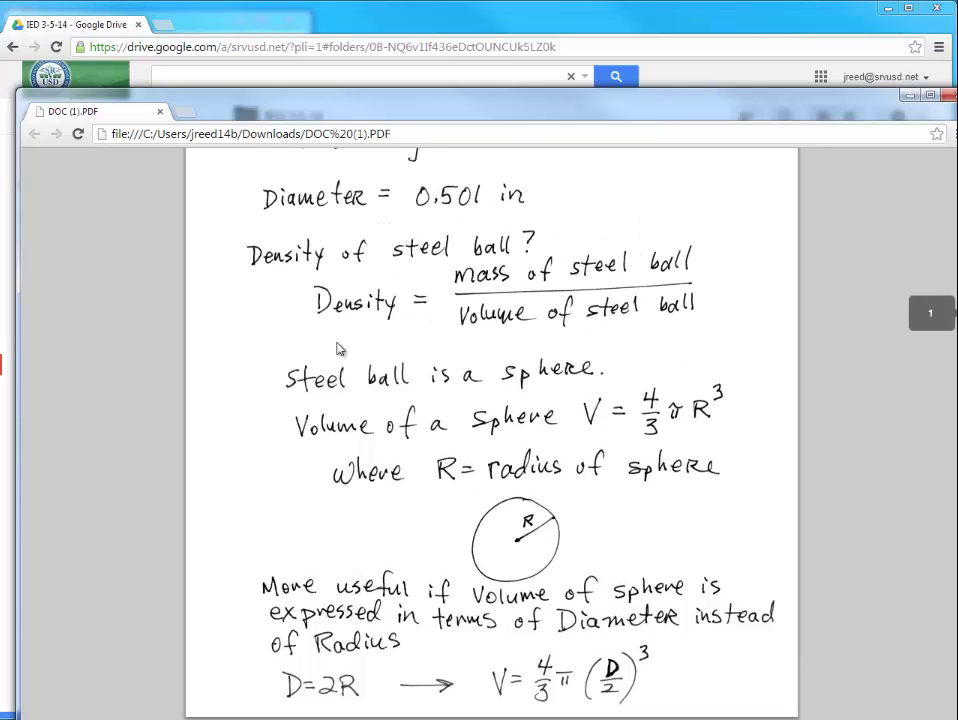
scroll(337, 348, up, 1)
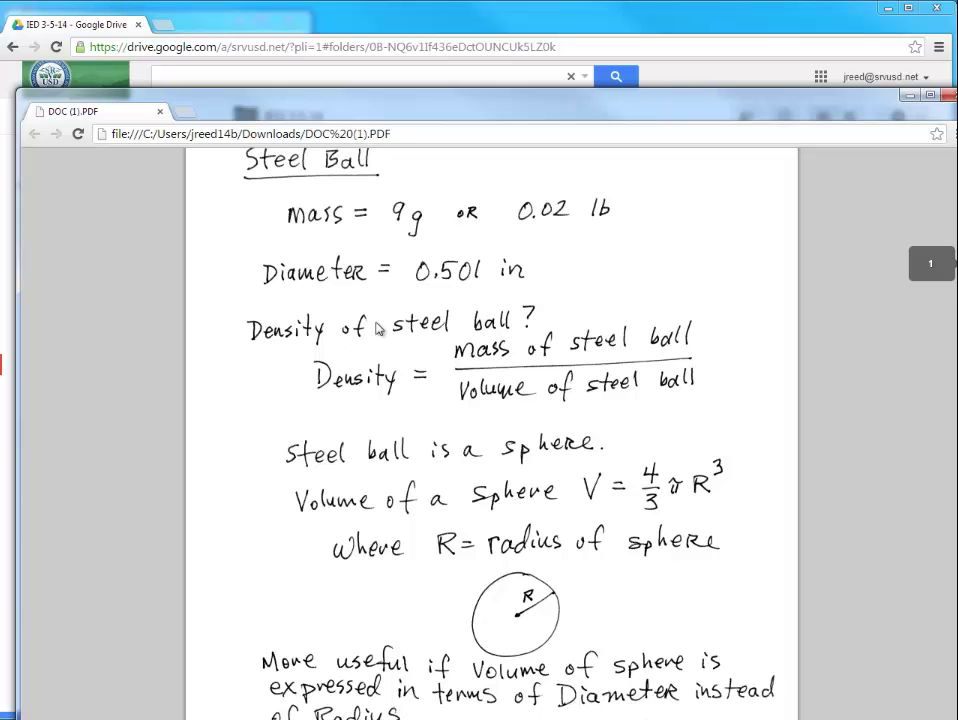
scroll(570, 535, down, 1)
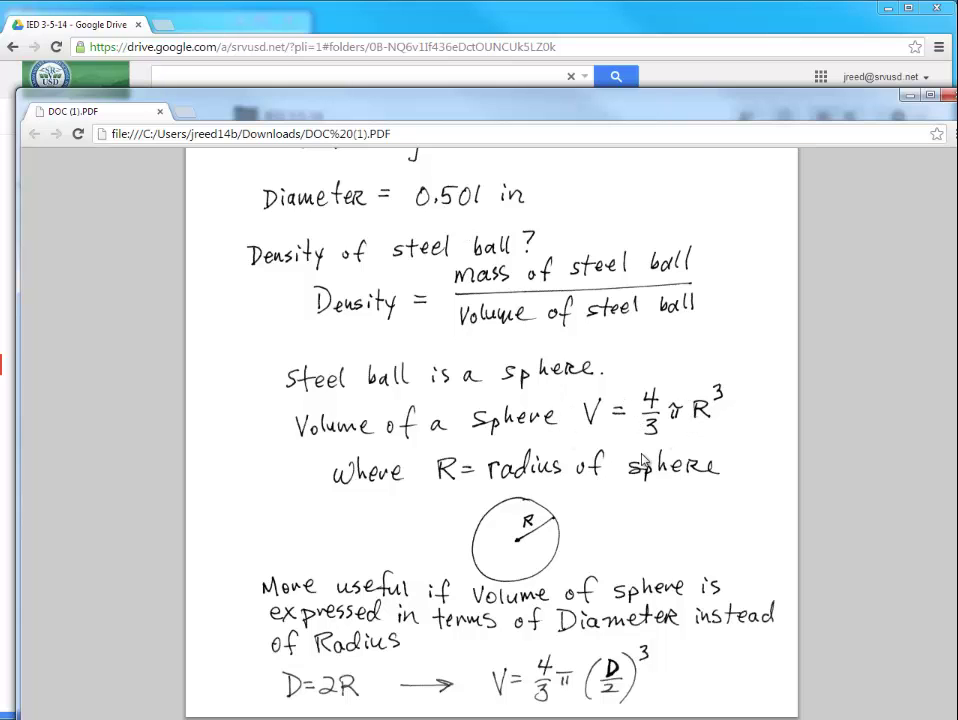
scroll(643, 462, down, 1)
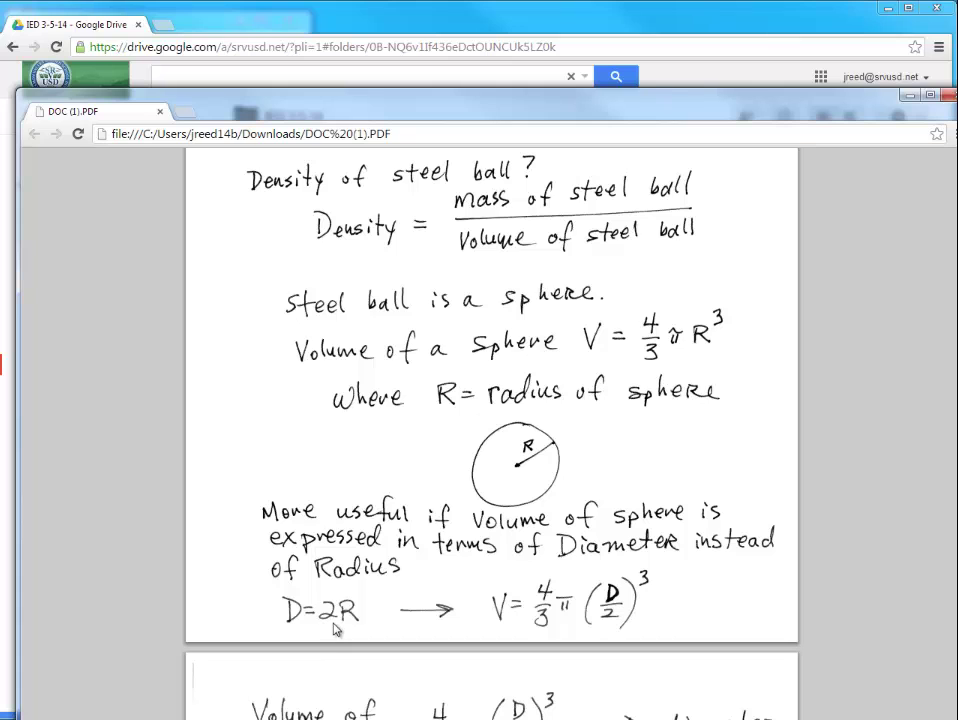
scroll(352, 627, down, 3)
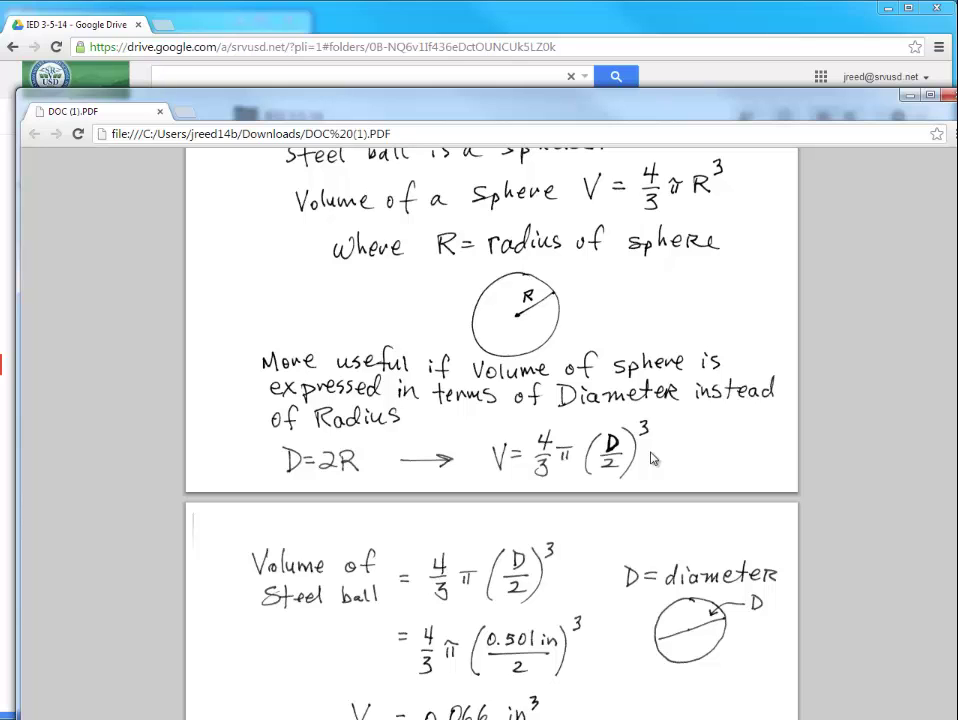
scroll(652, 458, down, 1)
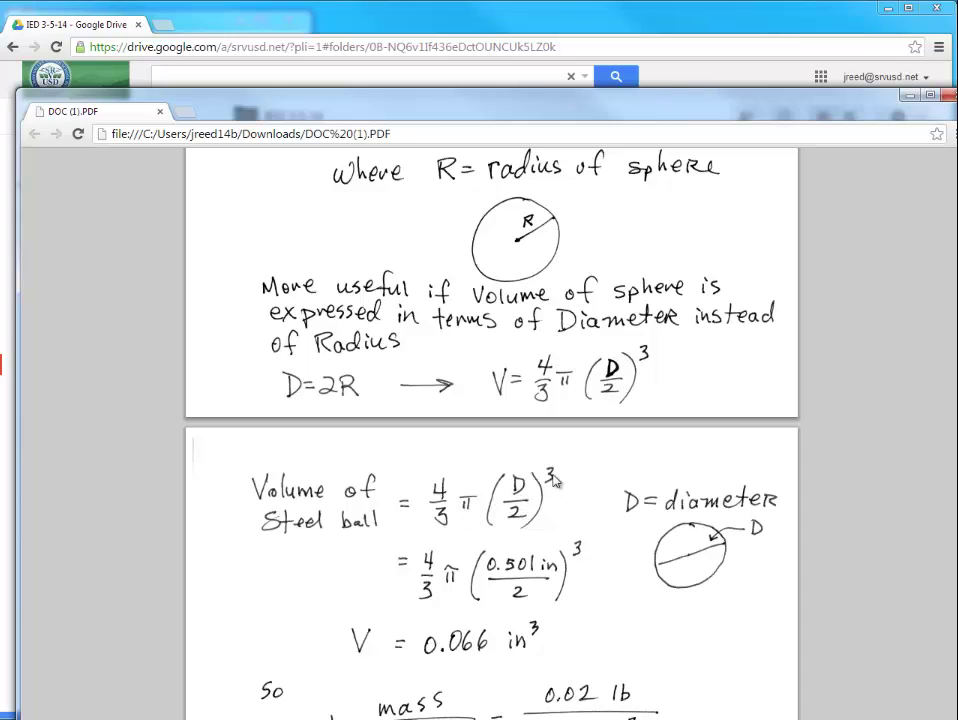
scroll(577, 609, down, 1)
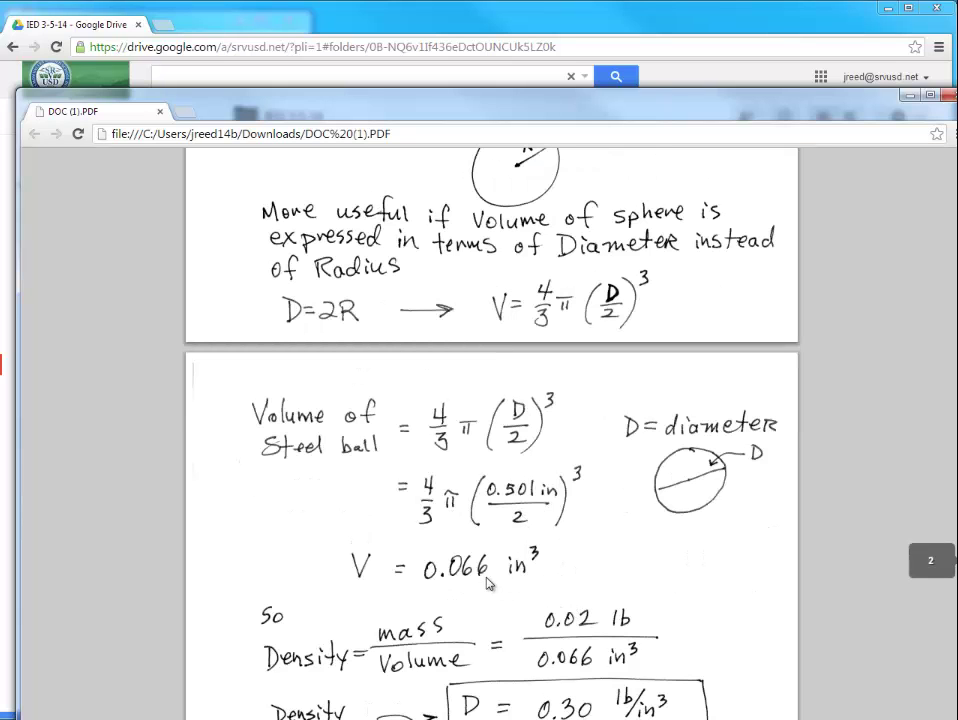
scroll(490, 584, down, 1)
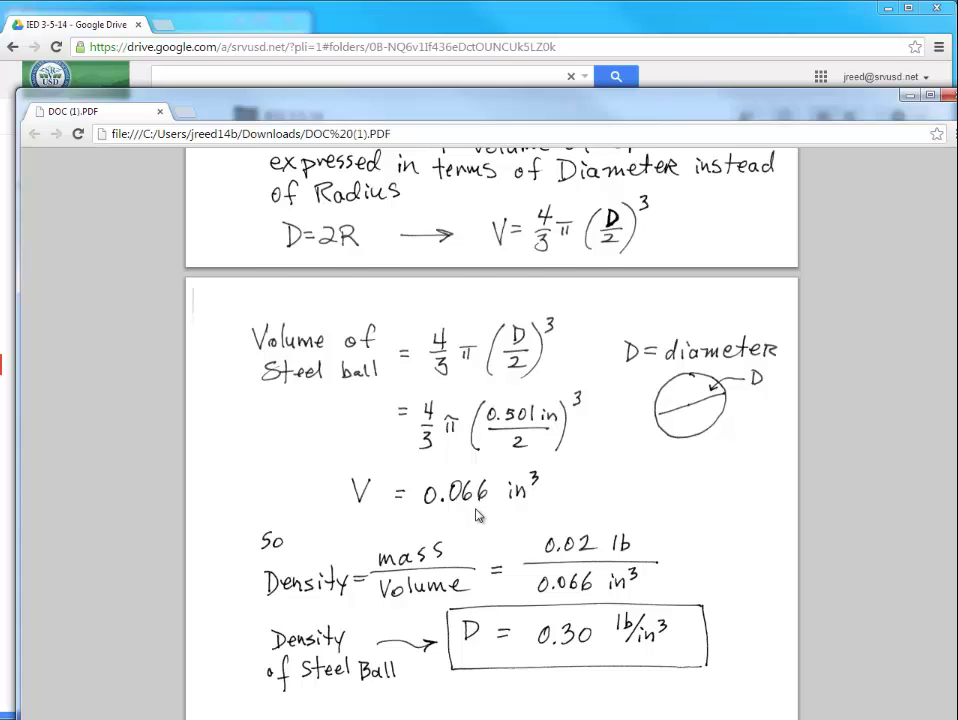
scroll(478, 515, down, 1)
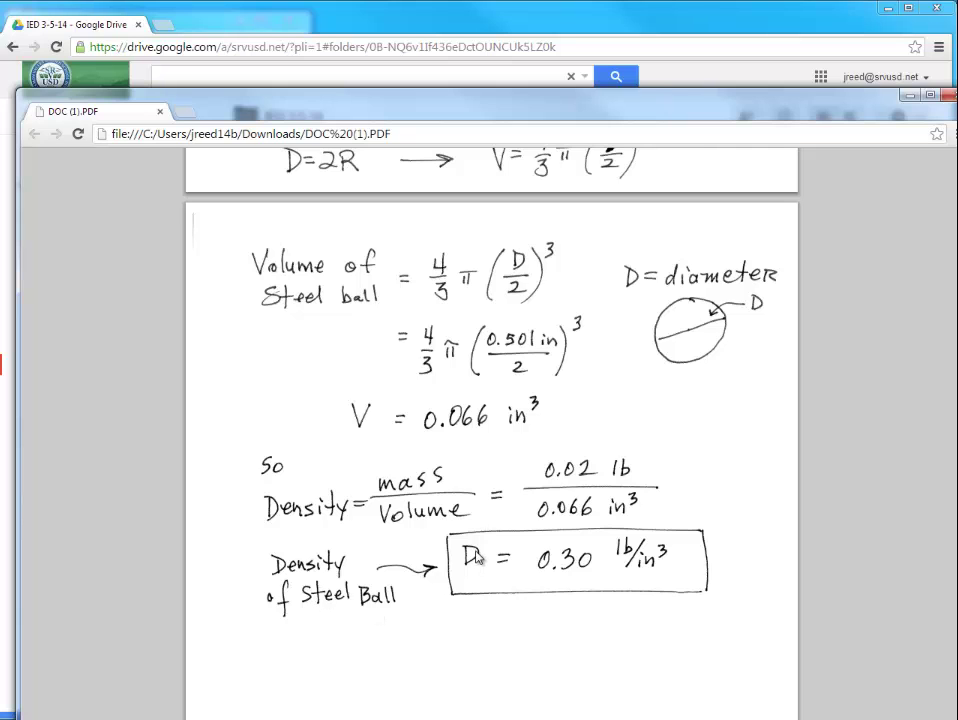
scroll(478, 558, up, 2)
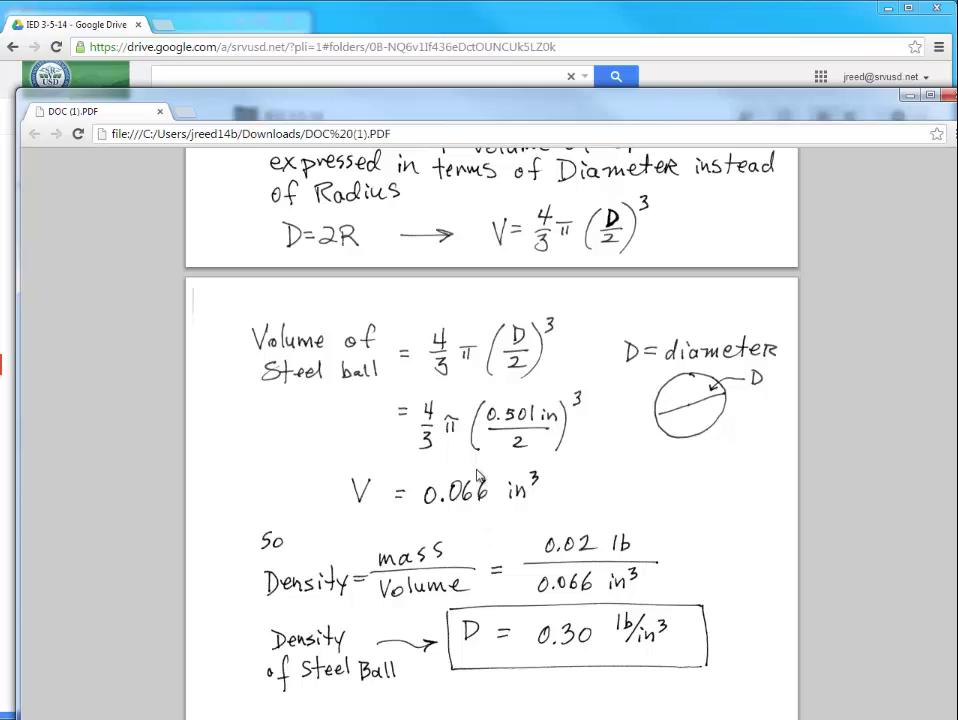
Switch to Google Drive and create a new spreadsheet in the IED 3-5-14 folder.
key(ctrl+w)
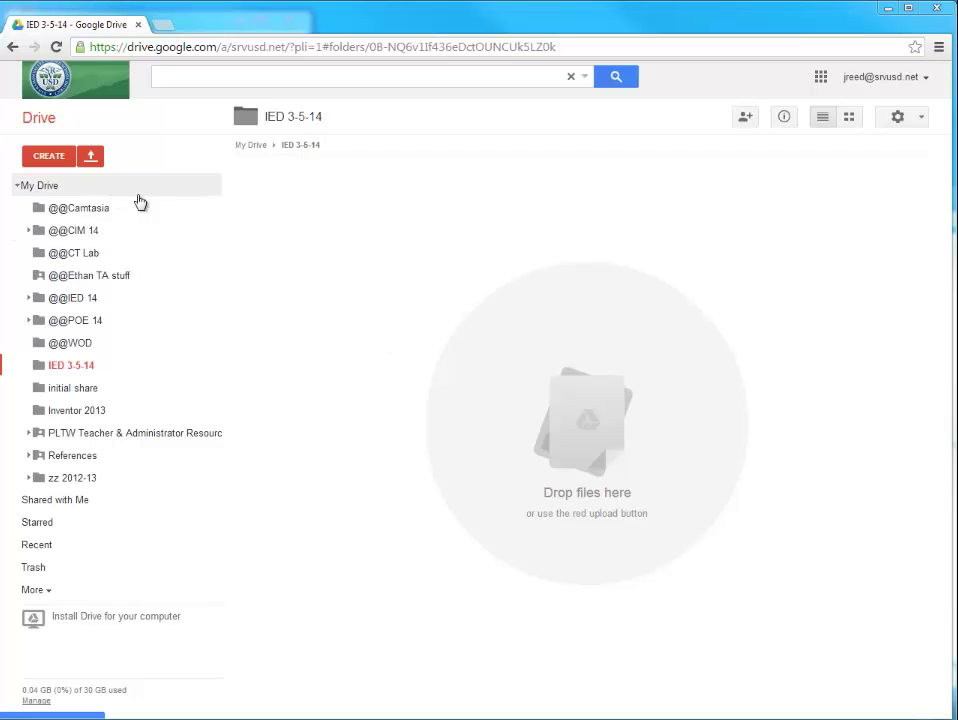
click(62, 163)
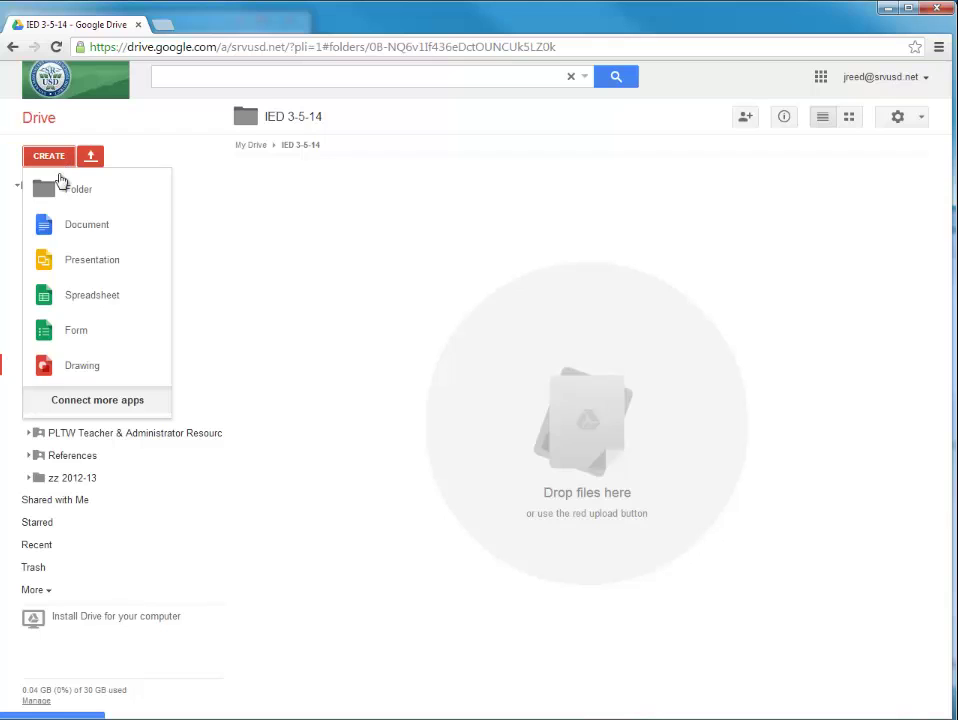
click(77, 296)
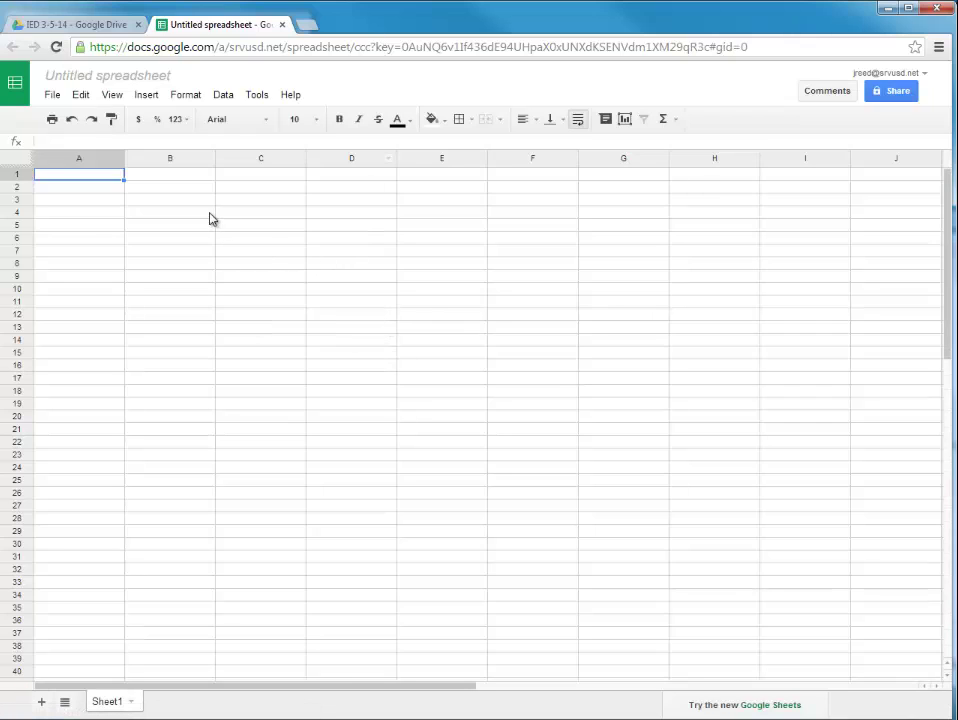
Label cell B3 "mass of steel ball".
click(147, 204)
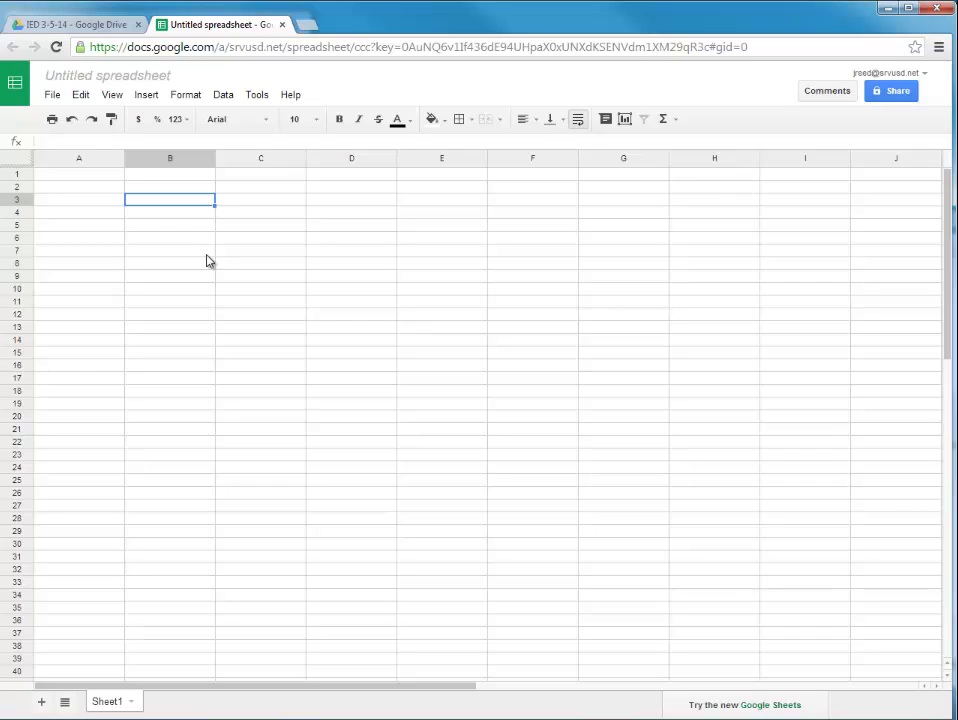
text(mass of s)
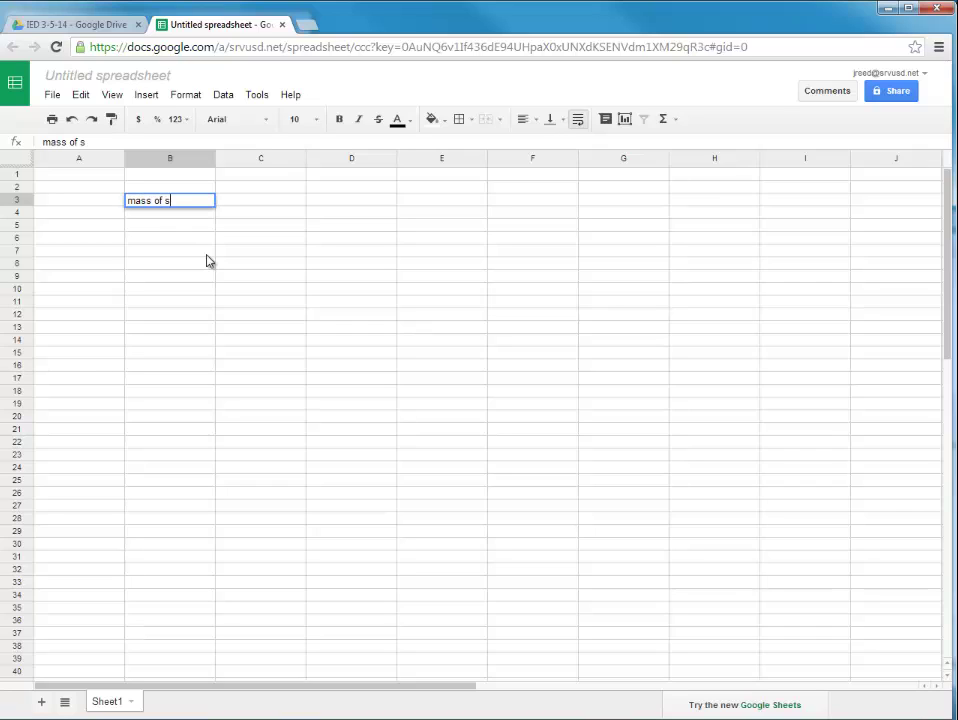
text(teel ball)
key(Tab)
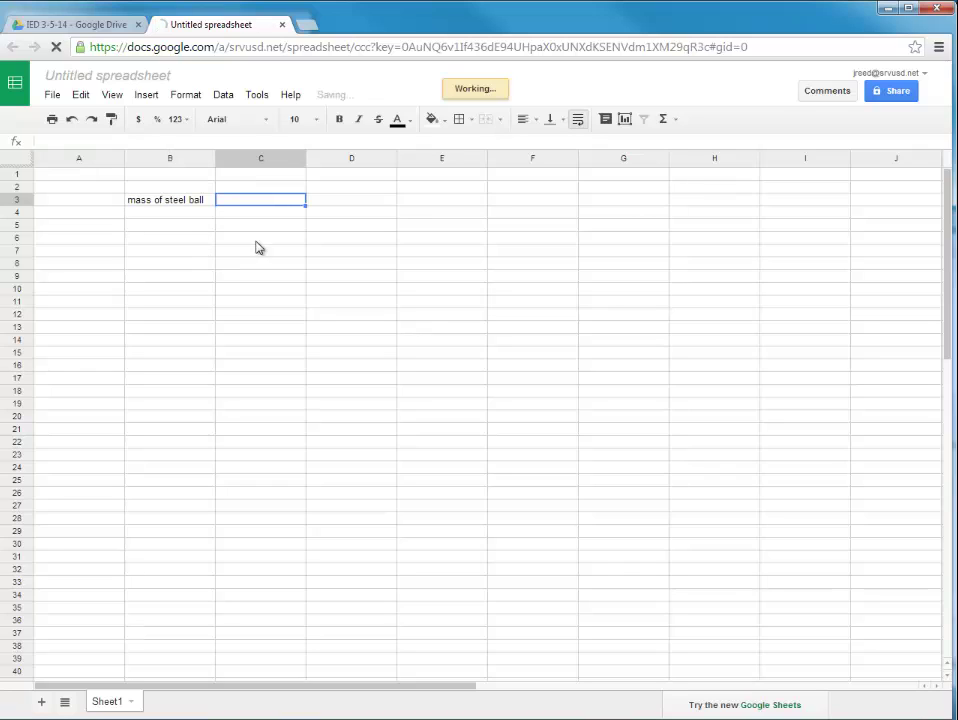
Look up the steel ball's mass in the PDF notes and enter 0.02 in C3 with the unit lb in D3.
drag(956, 92, 280, 125)
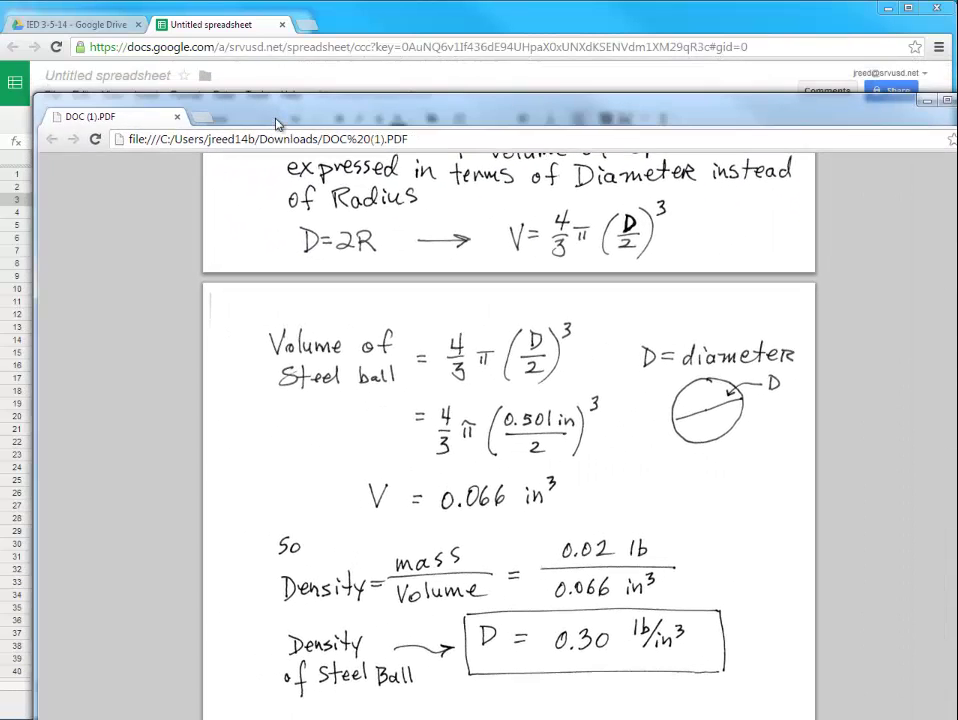
scroll(428, 306, up, 5)
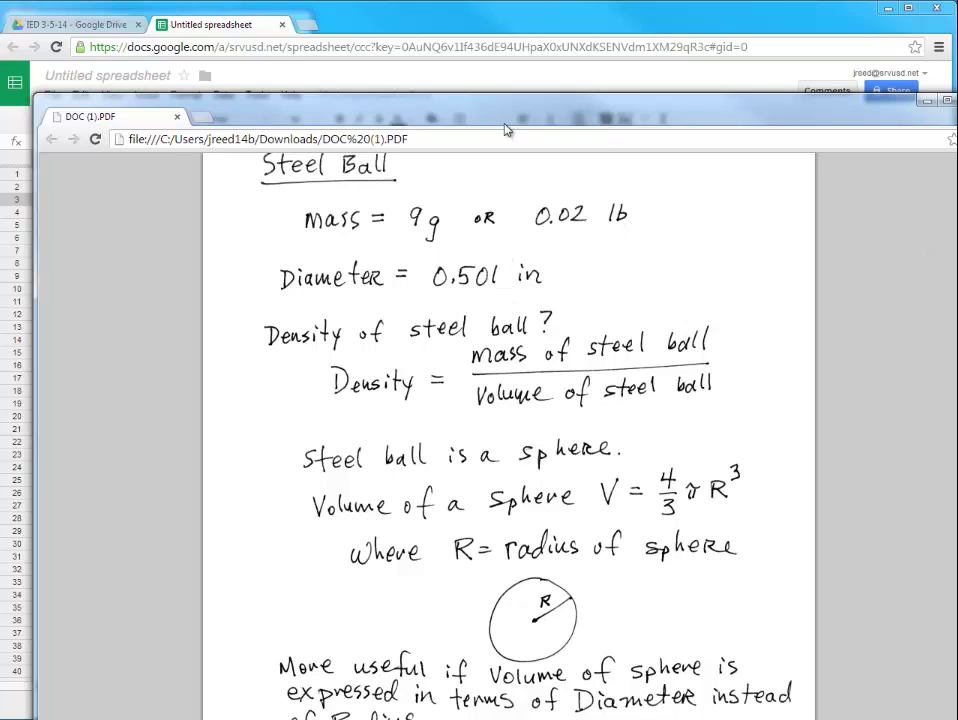
drag(502, 118, 957, 175)
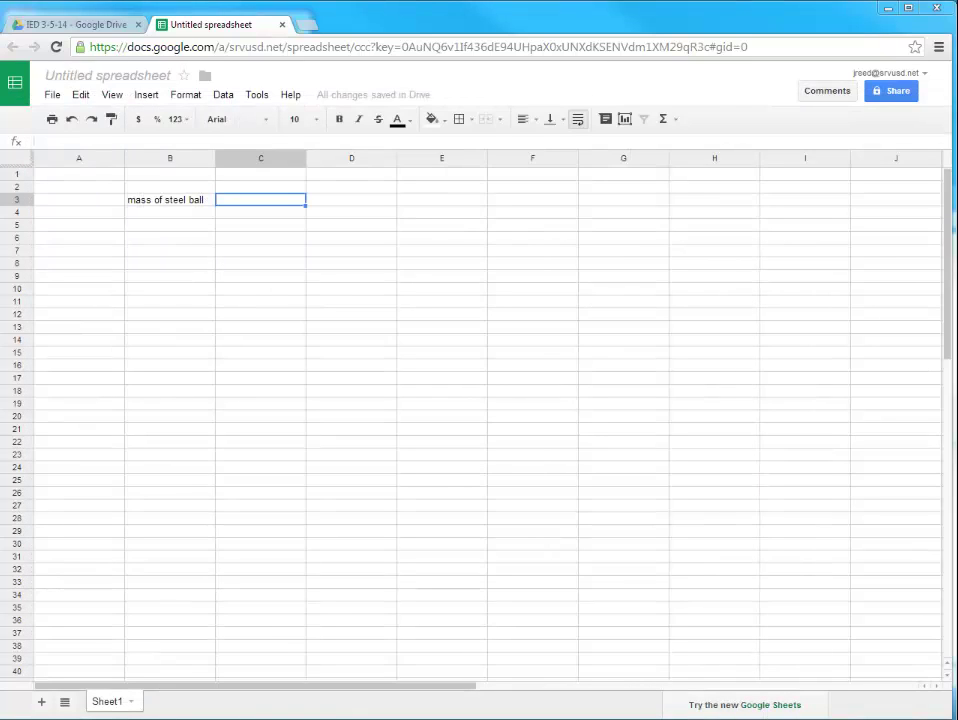
click(263, 206)
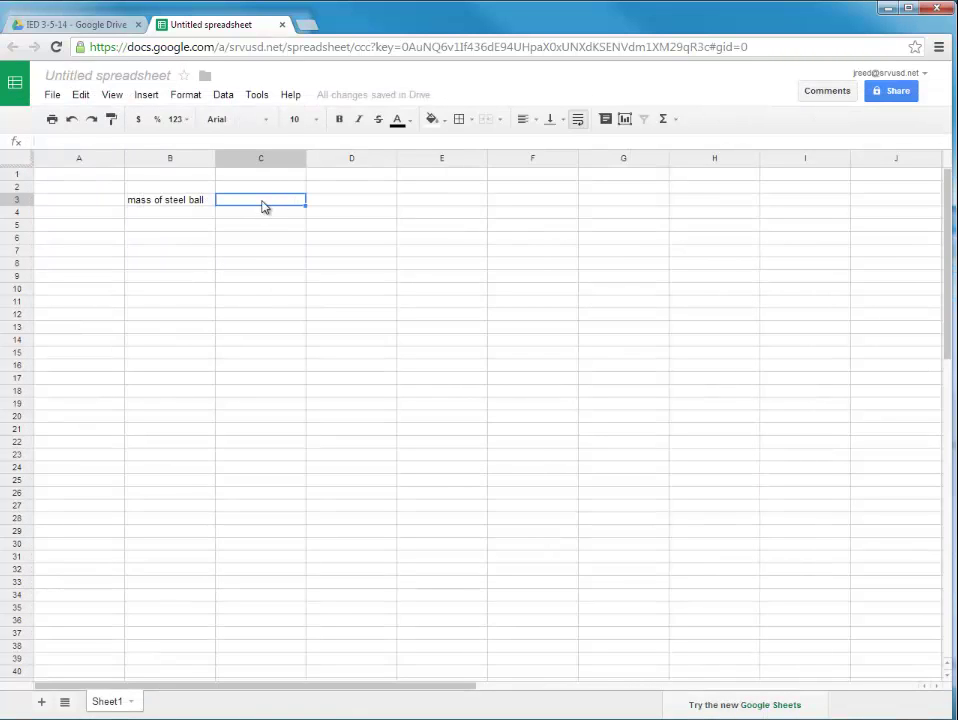
text(0.02)
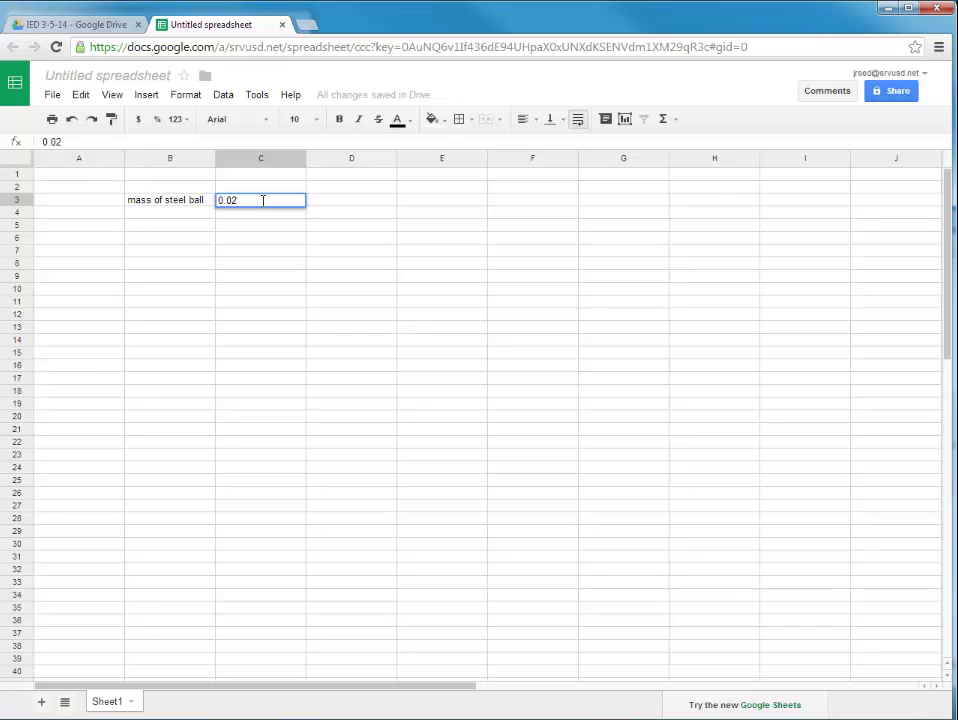
key(Tab)
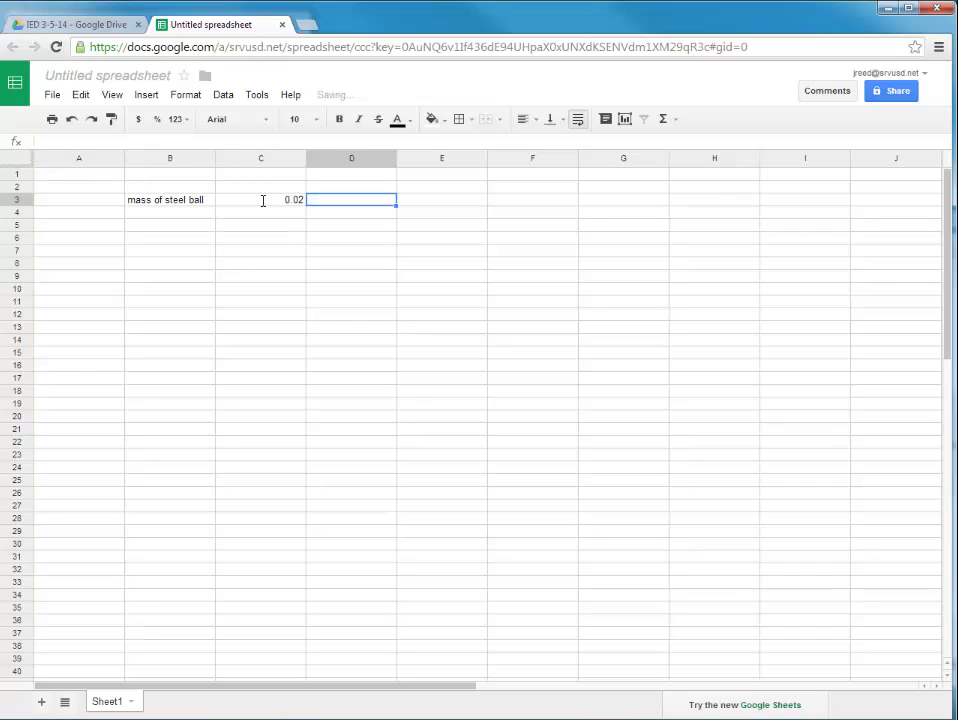
text(lb)
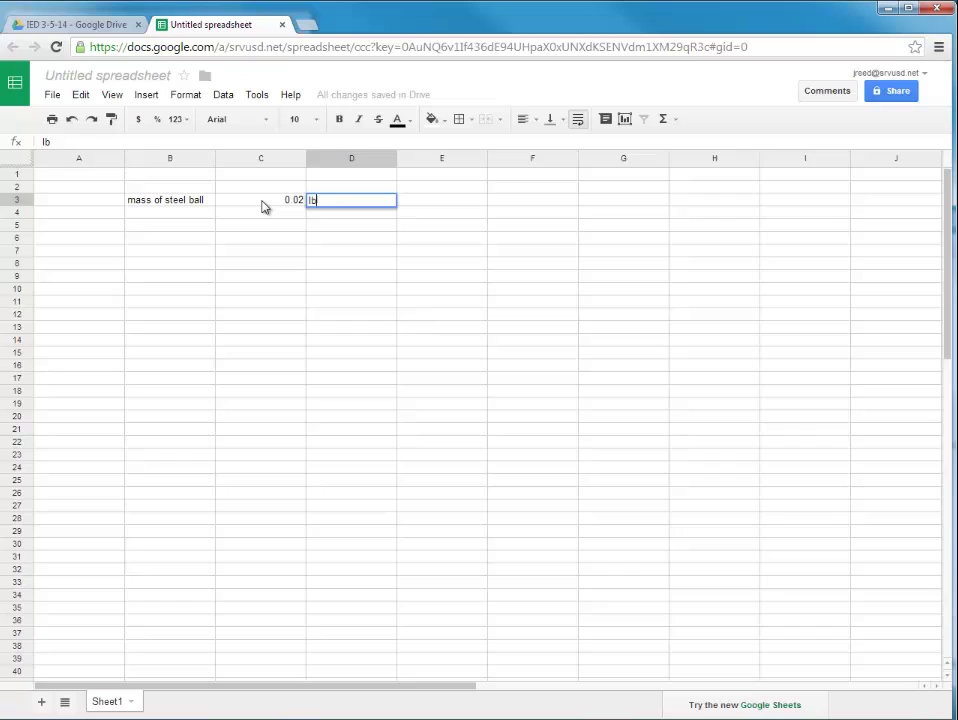
key(Return)
key(Up)
click(265, 206)
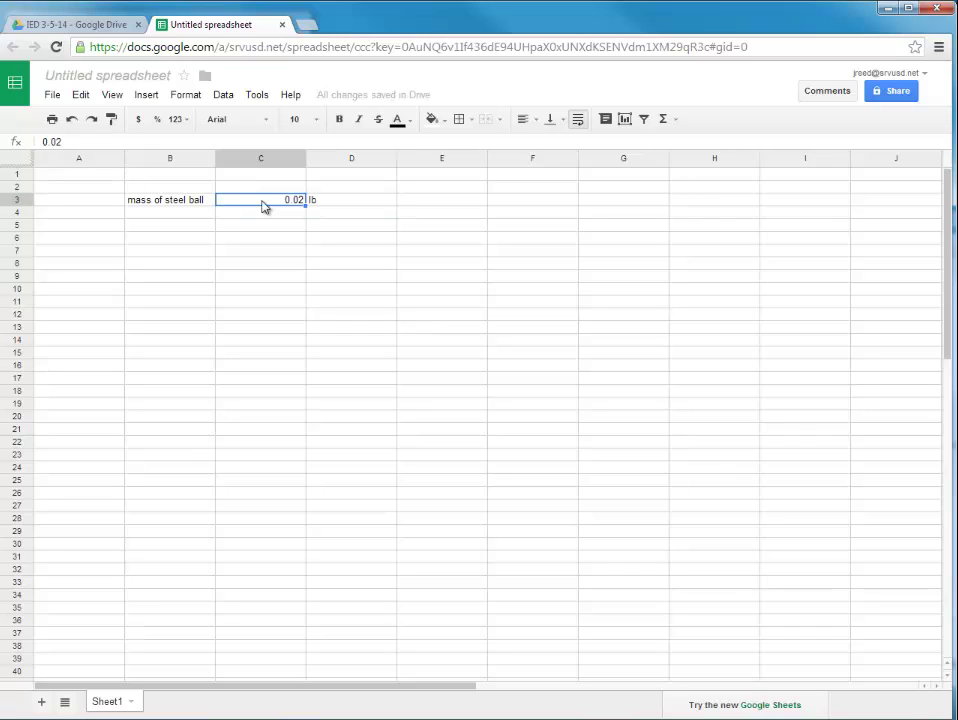
click(273, 304)
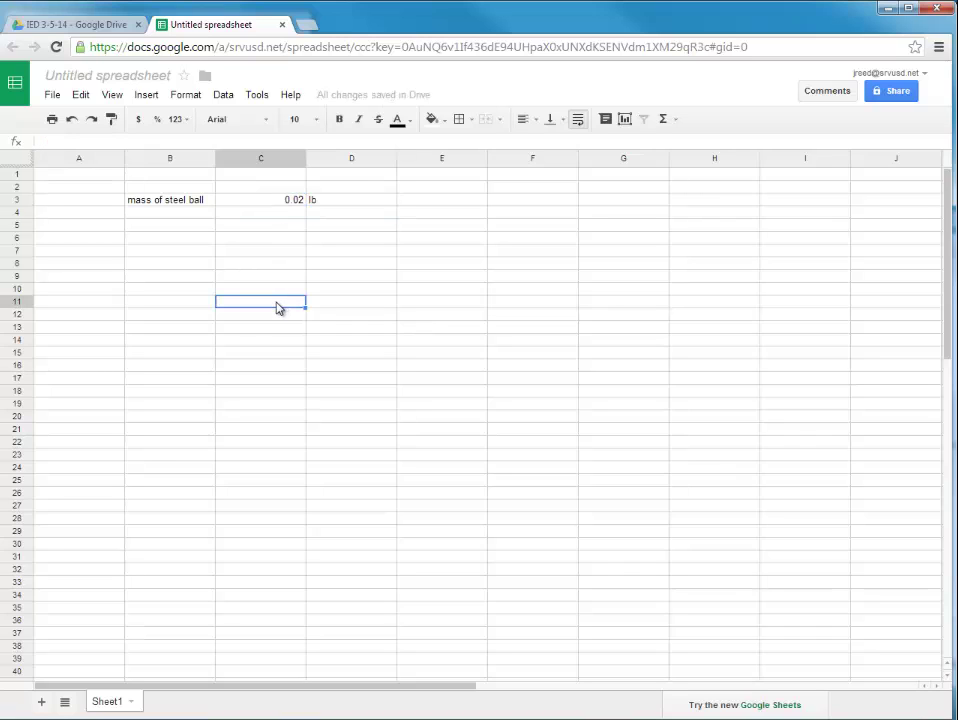
Label cell B4 "volume of steel ball", directly below the mass label.
click(194, 214)
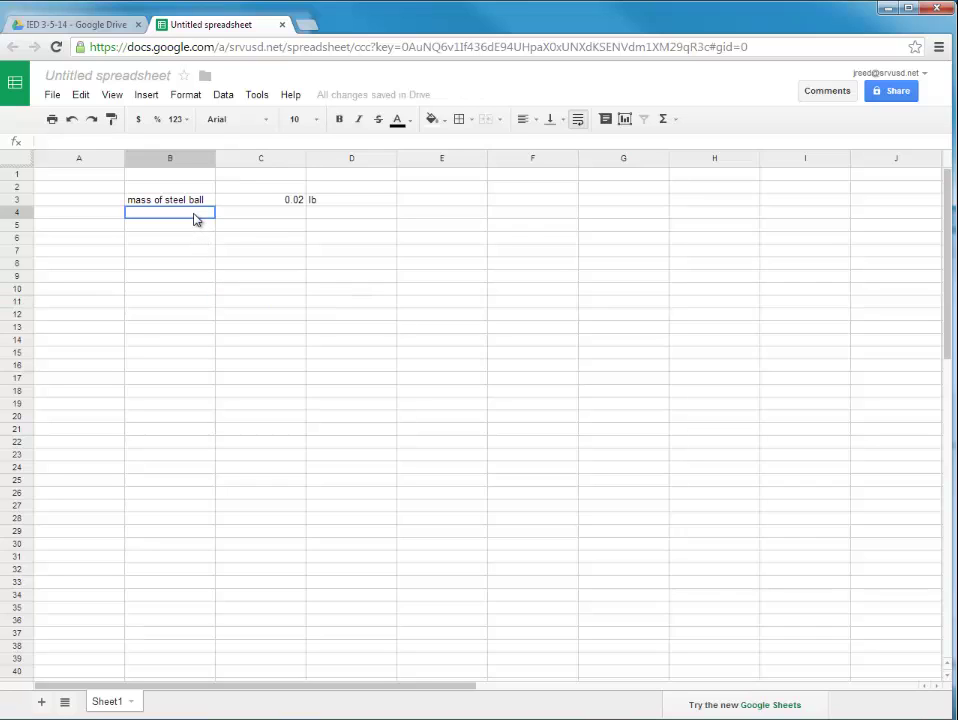
text(volume of)
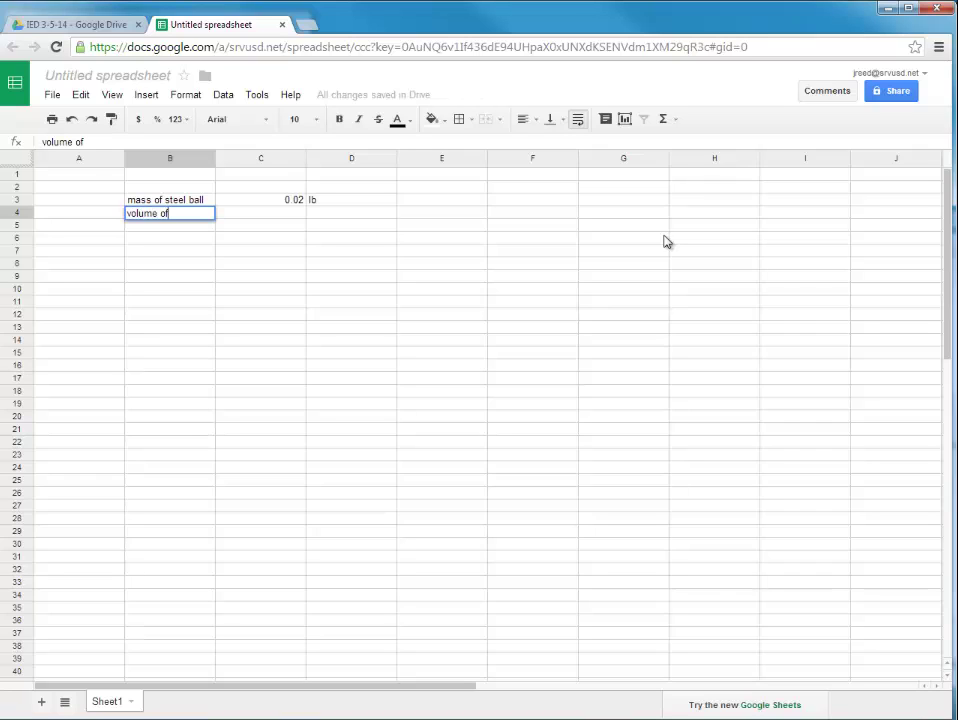
text( stell b)
key(BackSpace)
key(BackSpace)
text(el ball)
key(Tab)
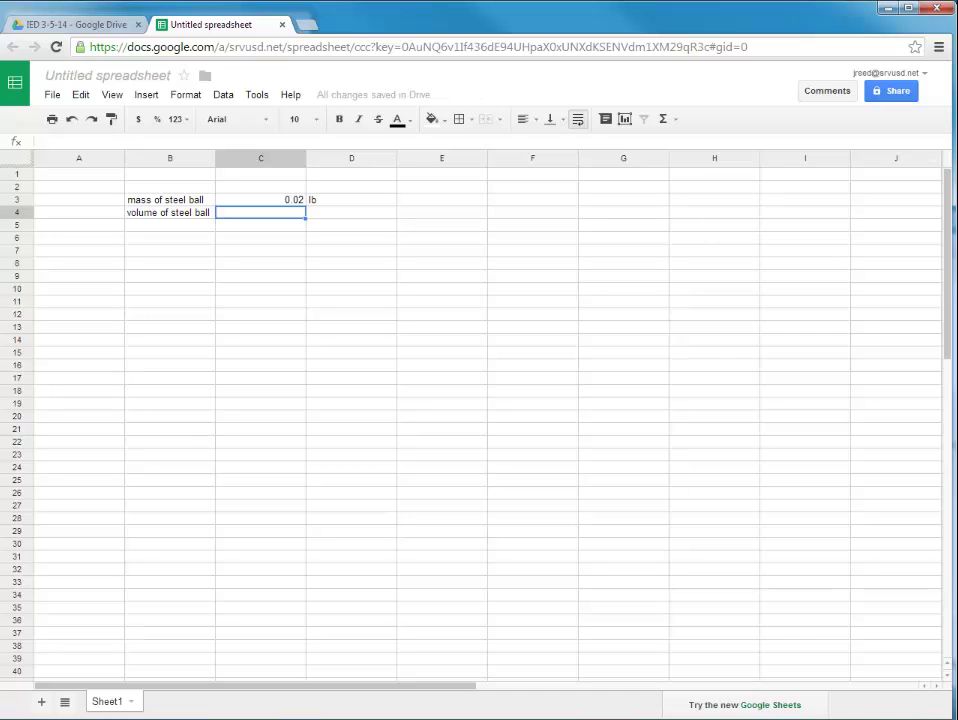
Check the sphere volume formula in the PDF notes and move the label "volume of steel ball" from B4 to B5.
drag(957, 92, 336, 99)
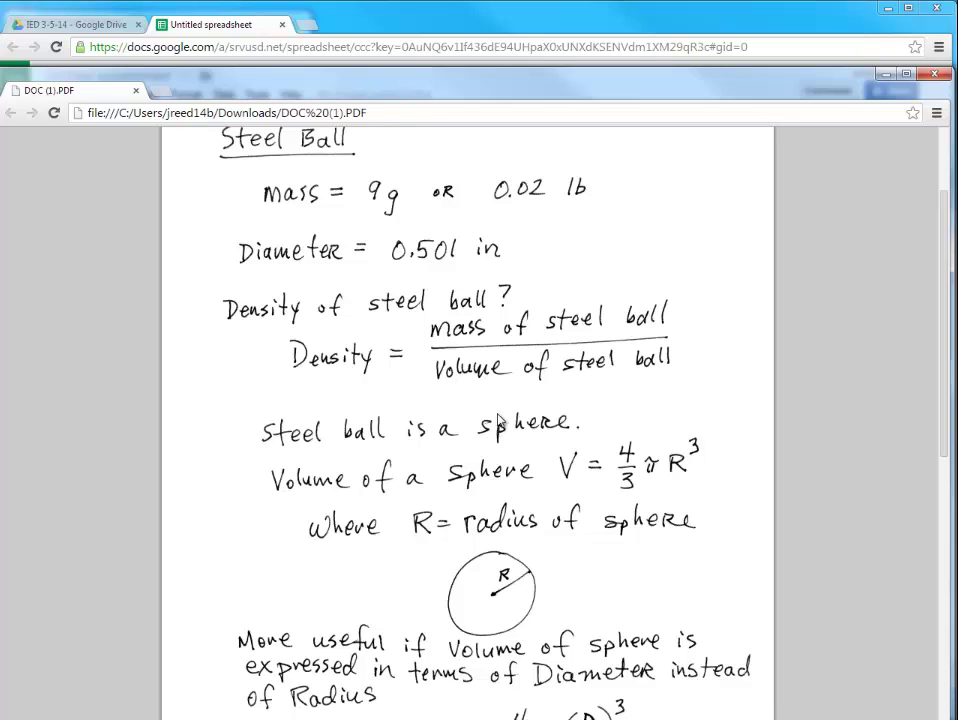
scroll(500, 422, down, 4)
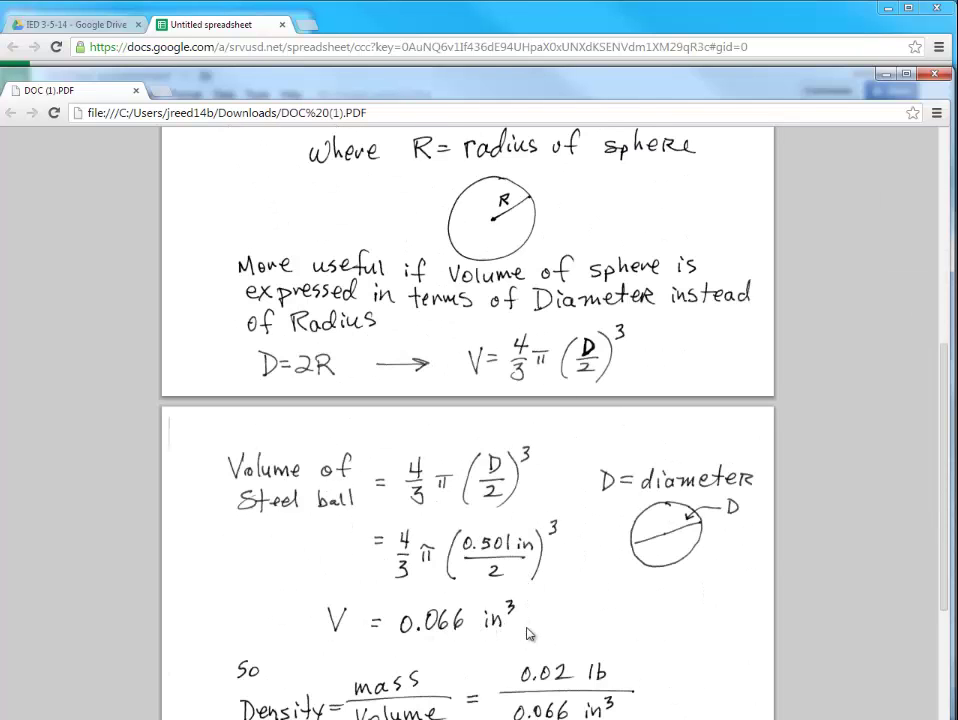
drag(417, 89, 957, 205)
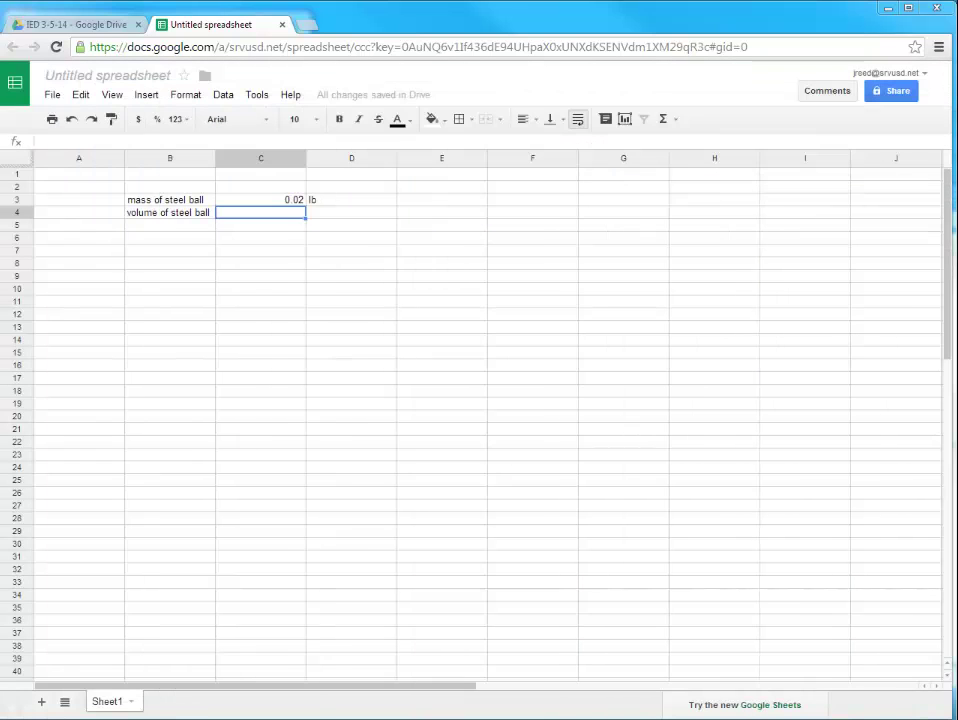
click(182, 215)
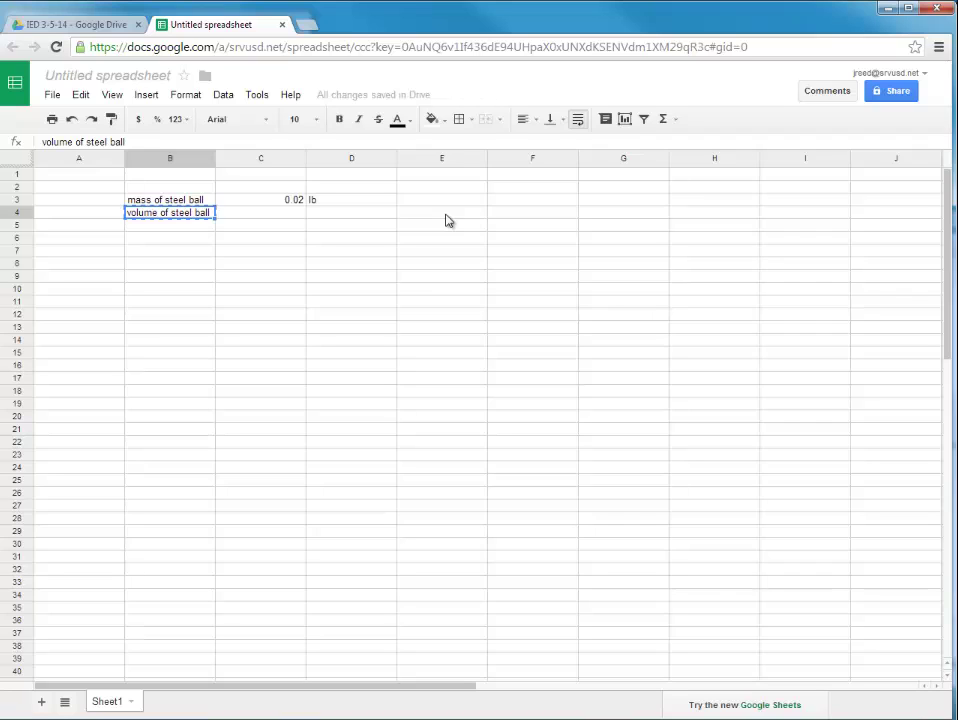
key(Down)
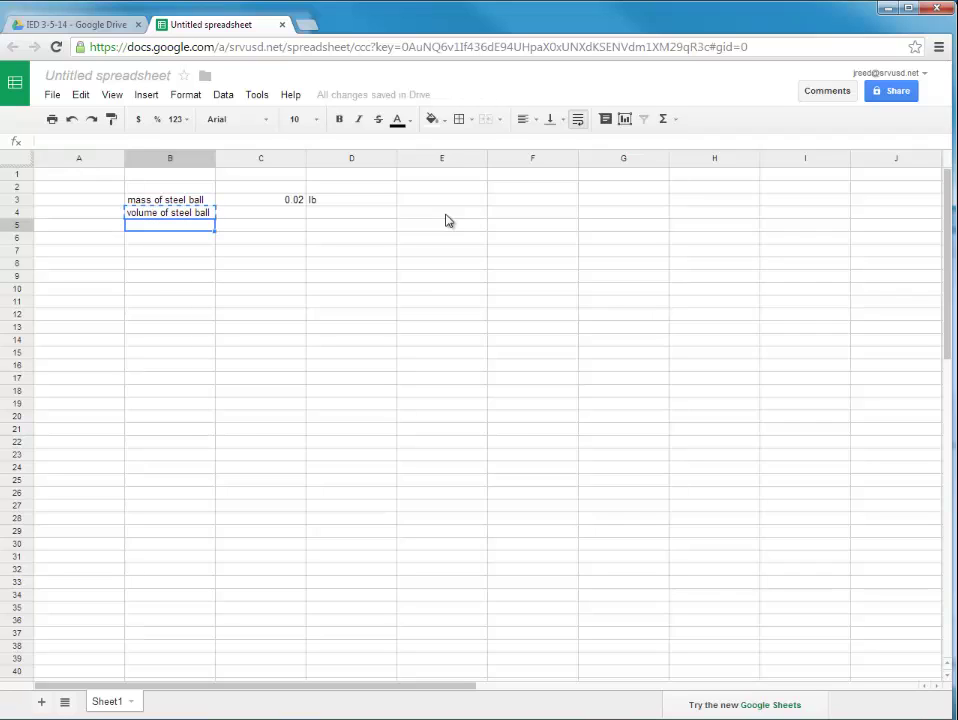
text(volume of steel ball)
key(Up)
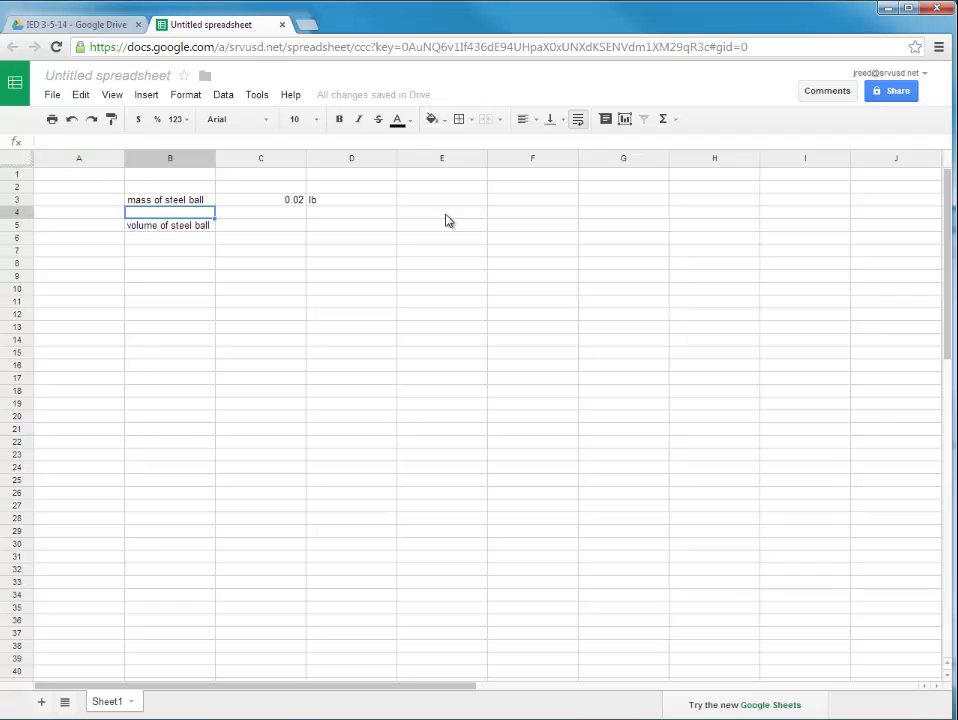
Label cell B4 "diameter of steel ball", between the mass and volume labels.
text(di)
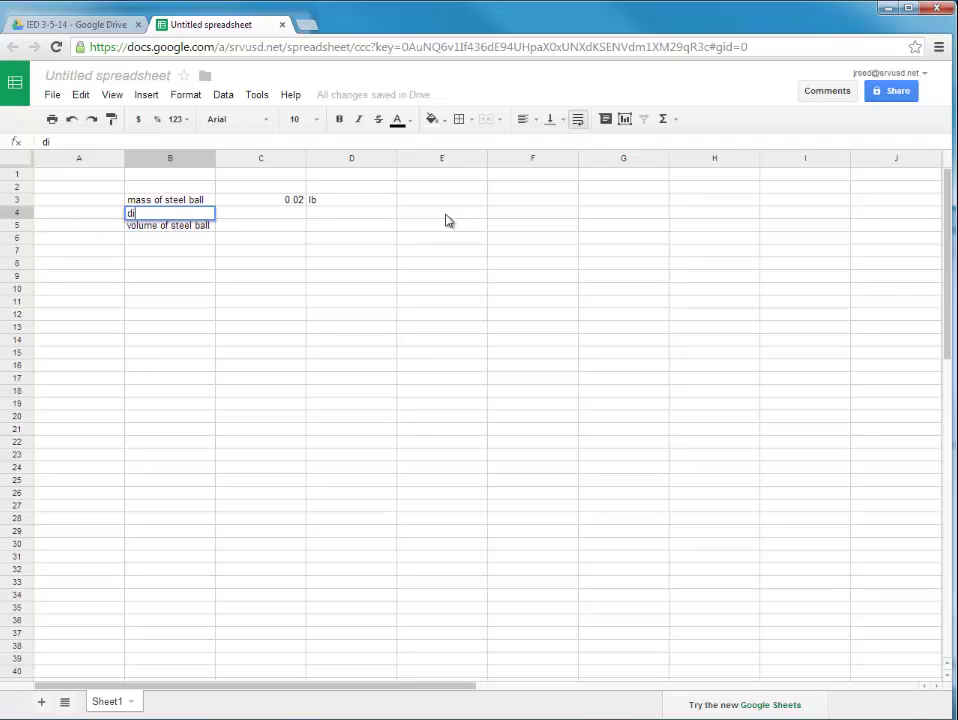
text(ameter of stee)
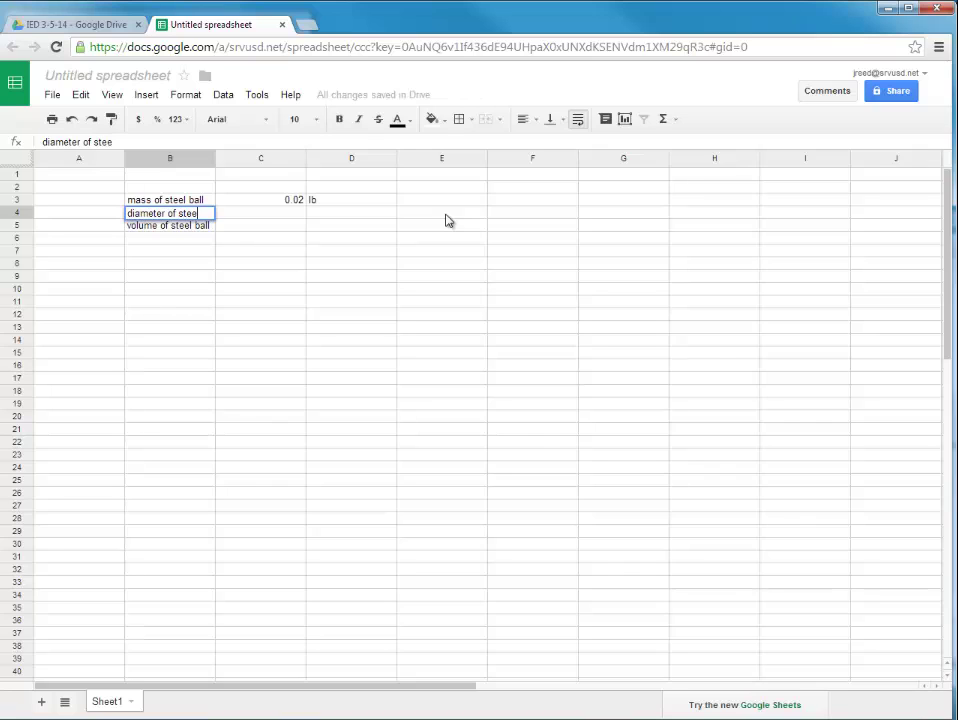
text(l ball)
key(Return)
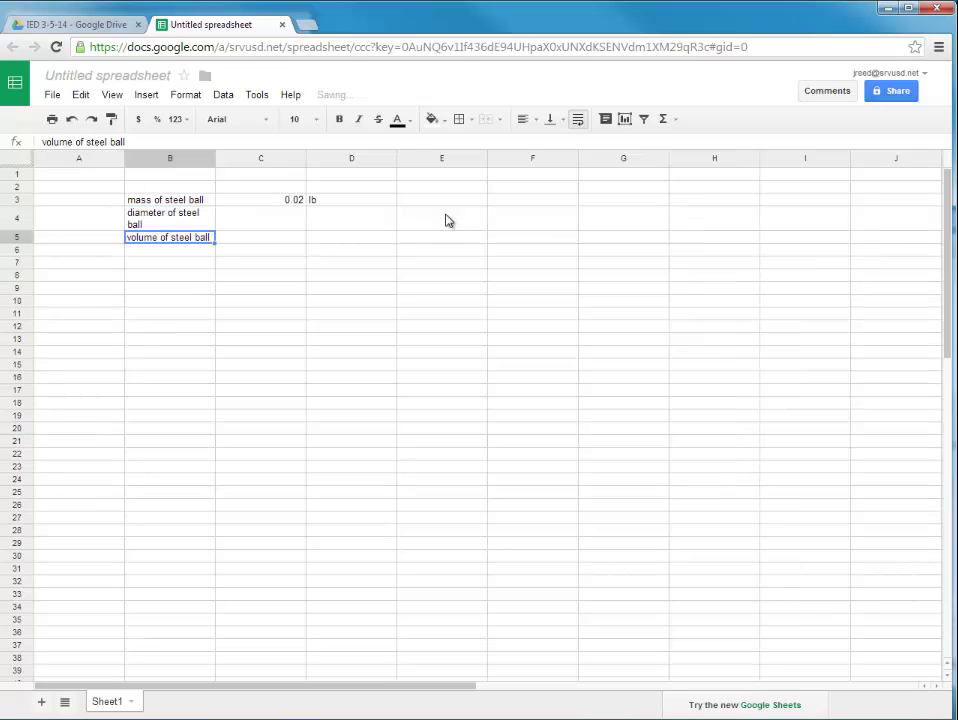
Enter the steel ball's diameter .501 in C4 with the unit in in D4.
key(Up)
key(Right)
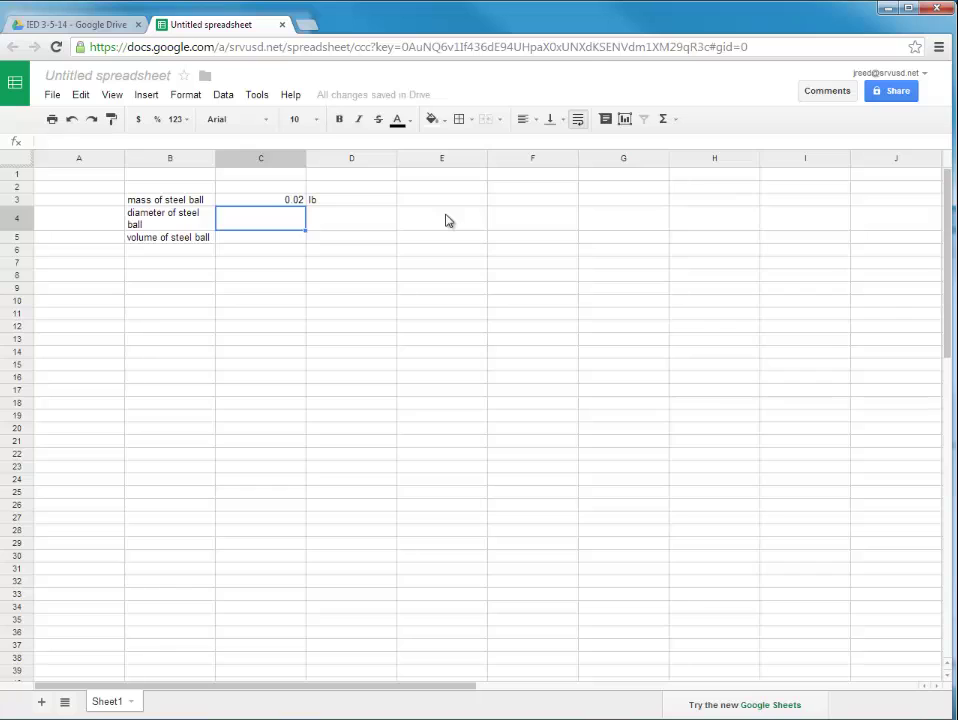
text(.501)
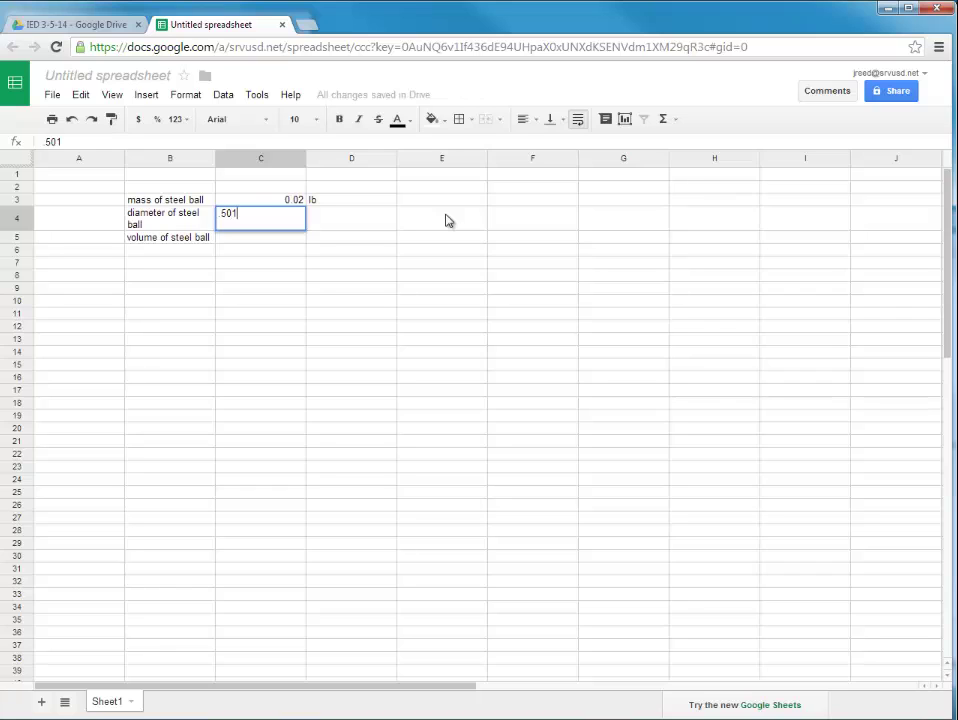
key(Tab)
text(in)
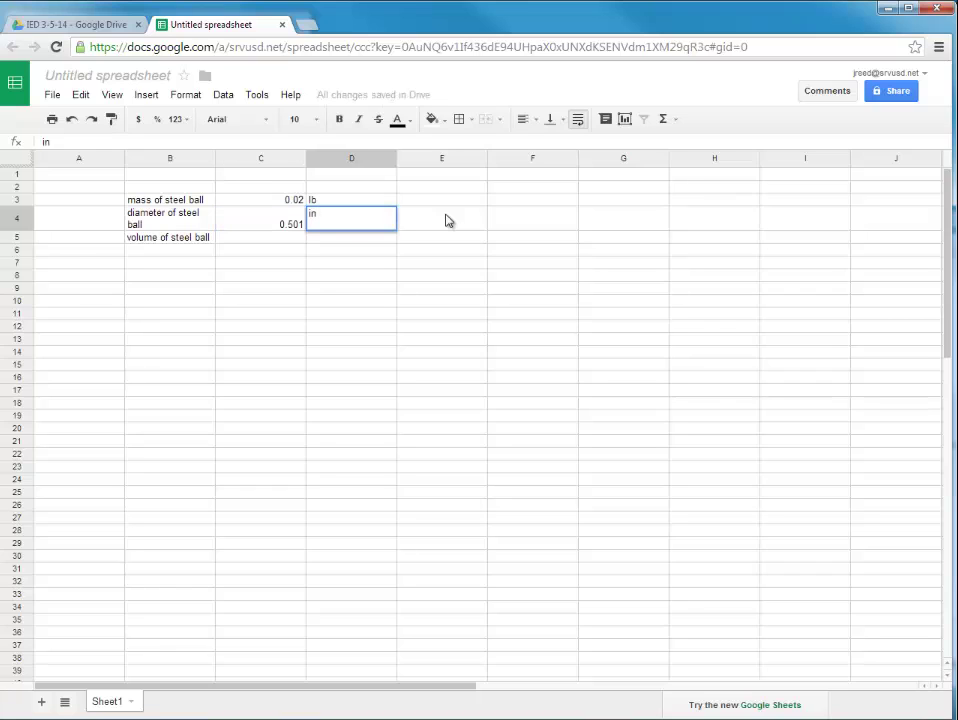
key(Return)
Widen column B so that the label "diameter of steel ball" fits on one line.
click(189, 160)
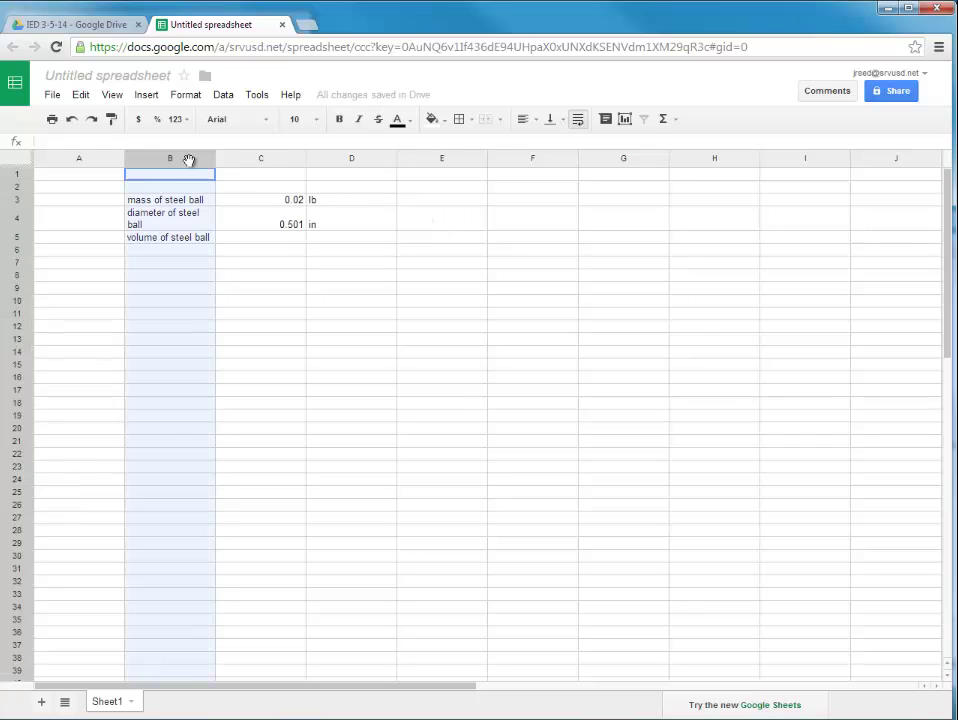
drag(214, 159, 261, 159)
click(291, 280)
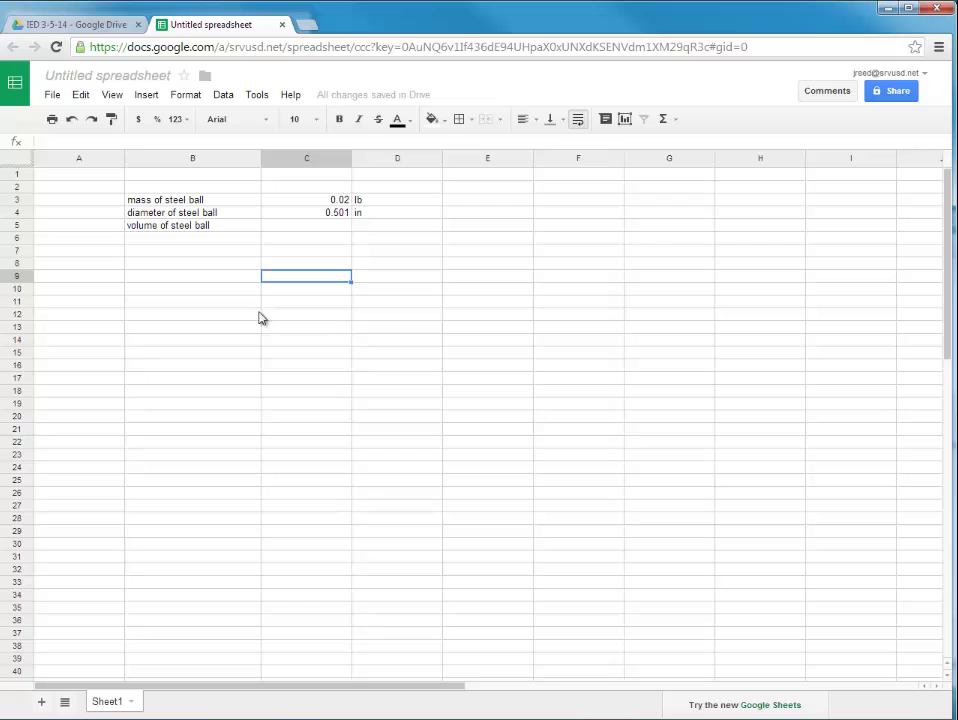
Move the label "volume of steel ball" from B5 to B6, leaving a blank row beneath the mass and diameter entries.
click(207, 226)
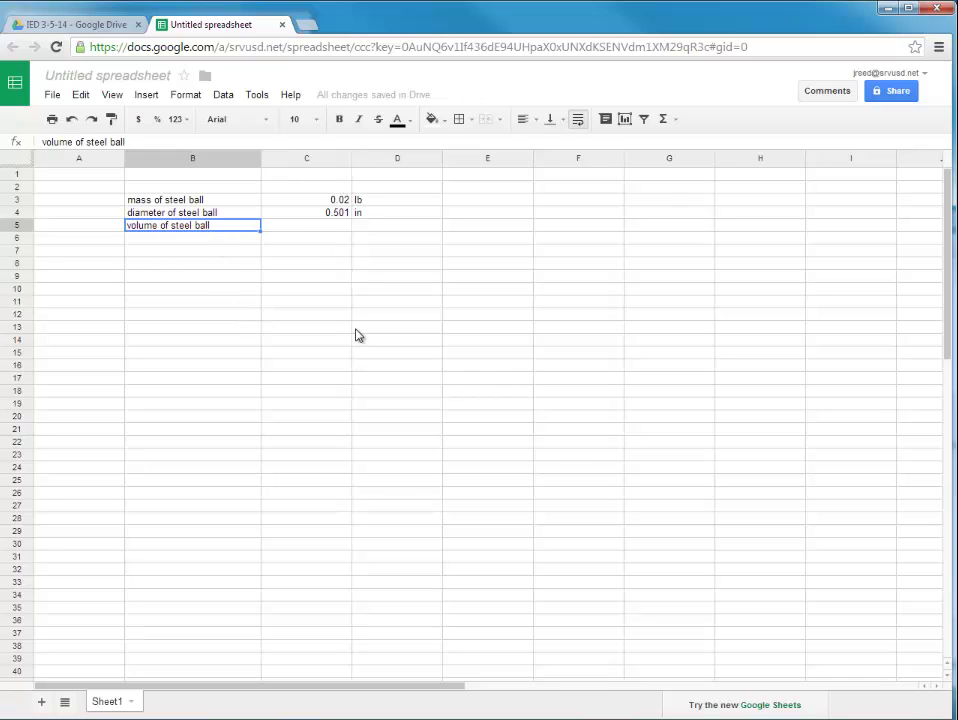
click(162, 201)
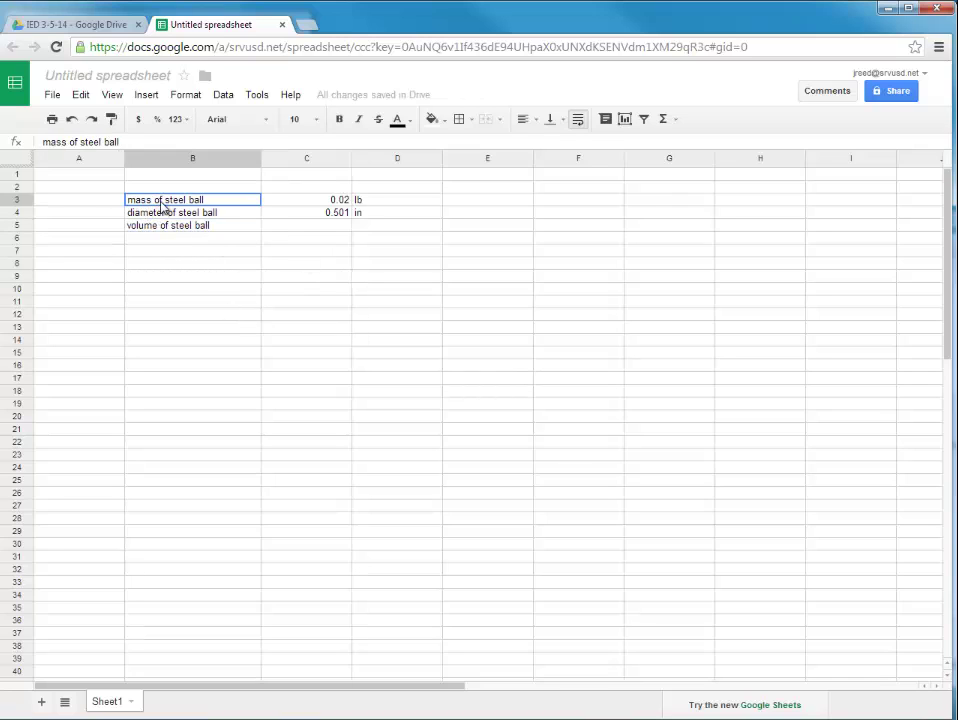
drag(162, 204, 370, 215)
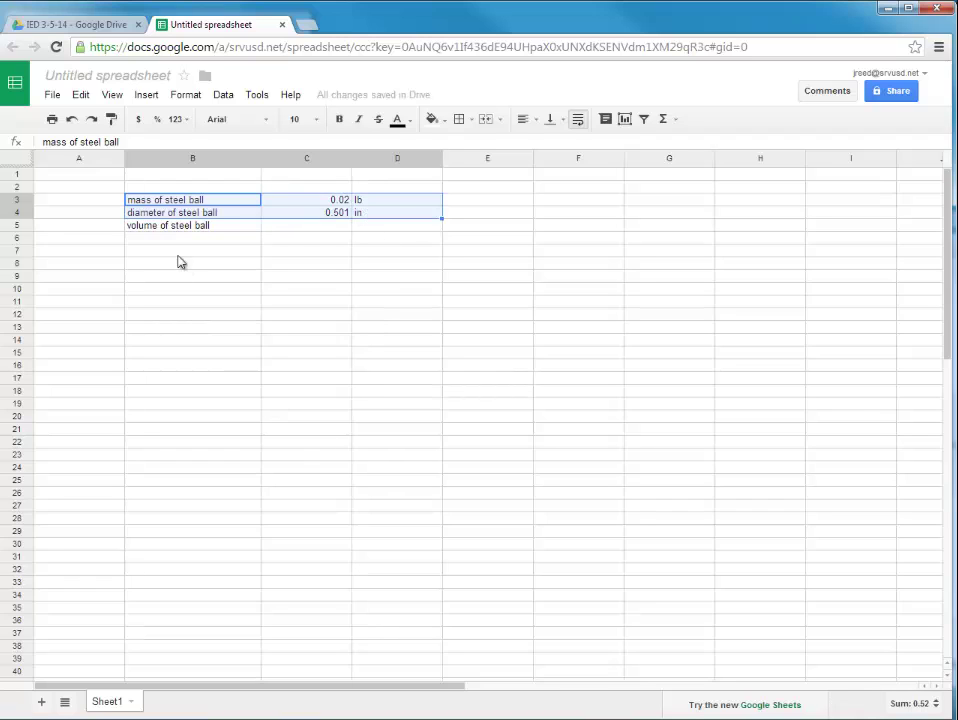
click(175, 226)
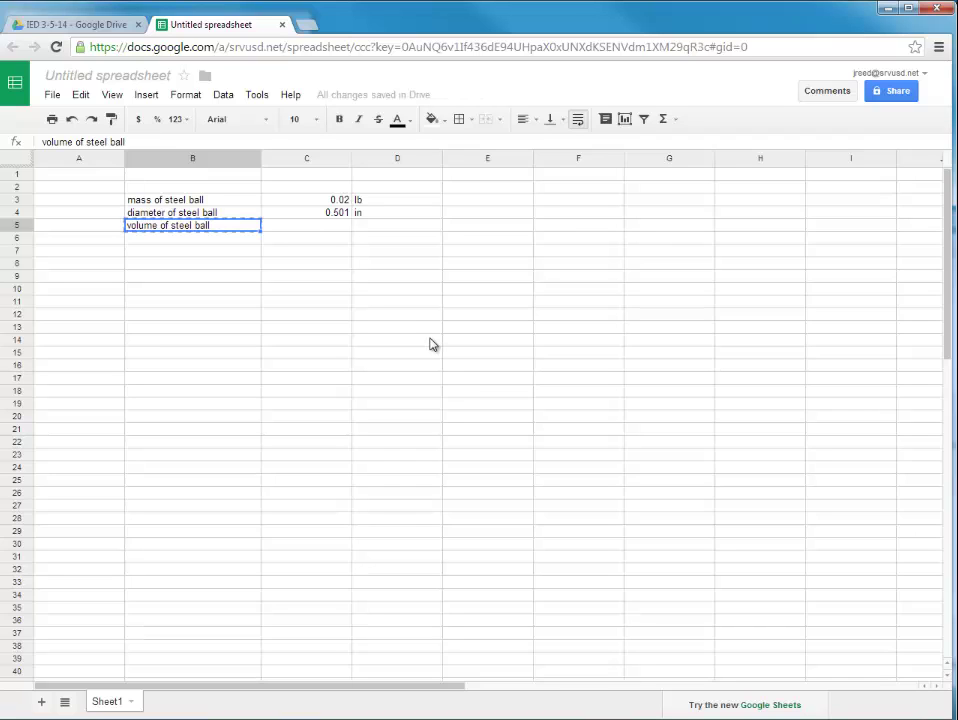
click(184, 241)
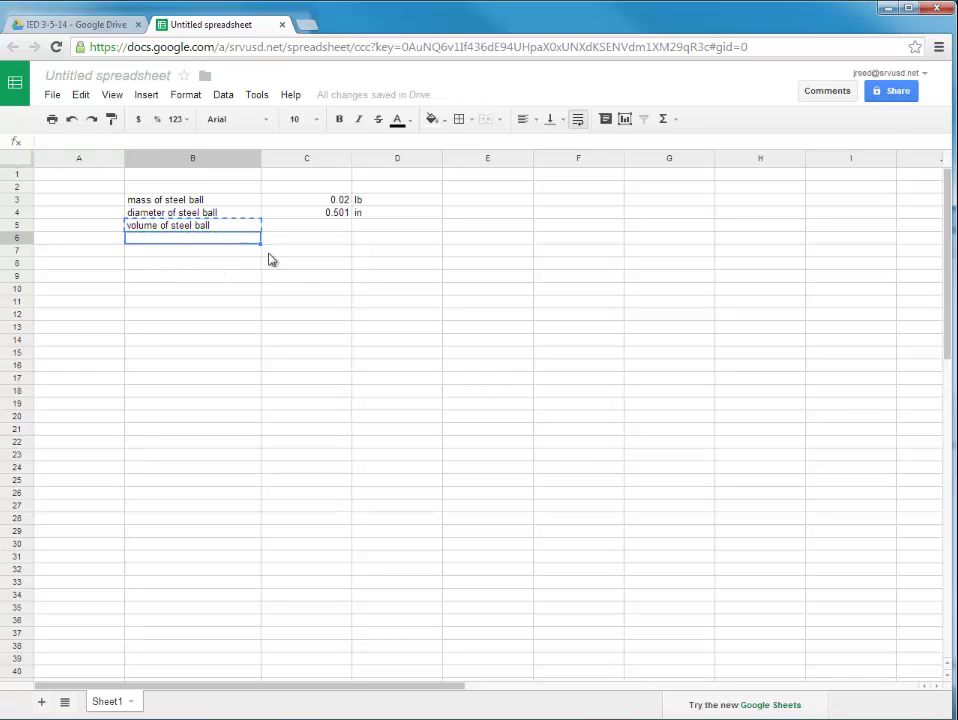
key(ctrl+v)
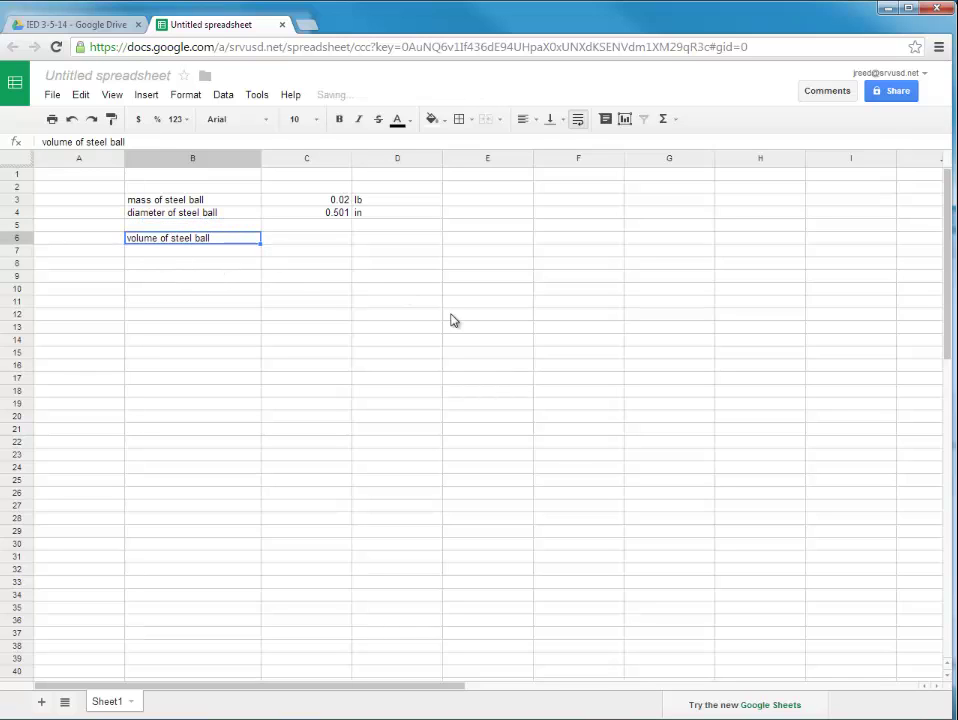
click(303, 341)
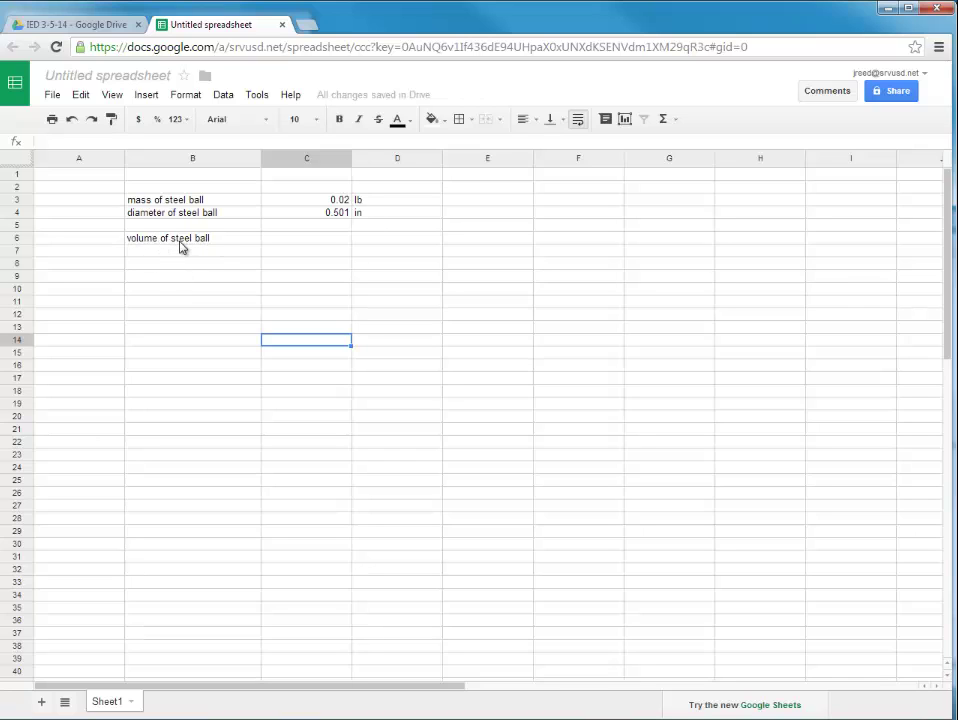
Review the steel ball's volume calculation in the PDF notes and enter the volume unit in^3 in D6.
click(323, 240)
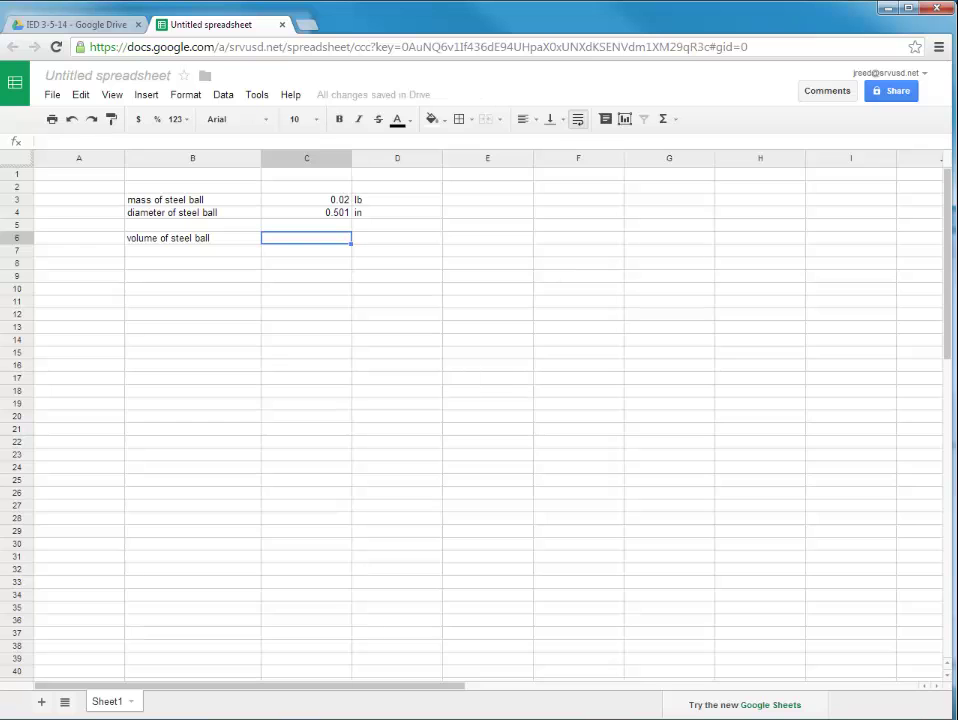
drag(957, 80, 340, 80)
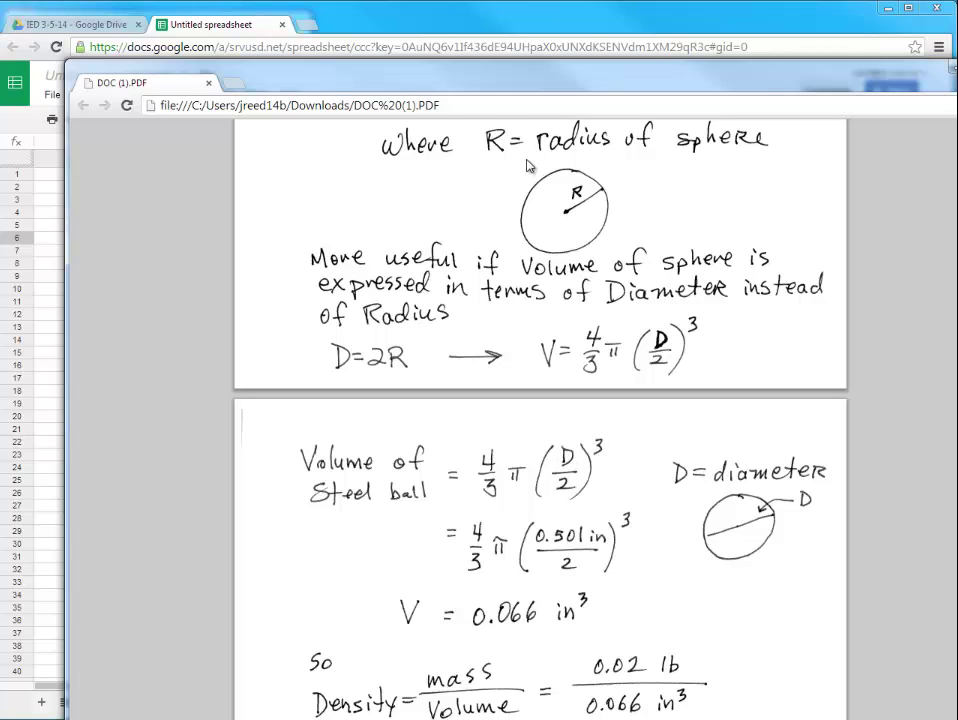
drag(402, 70, 957, 118)
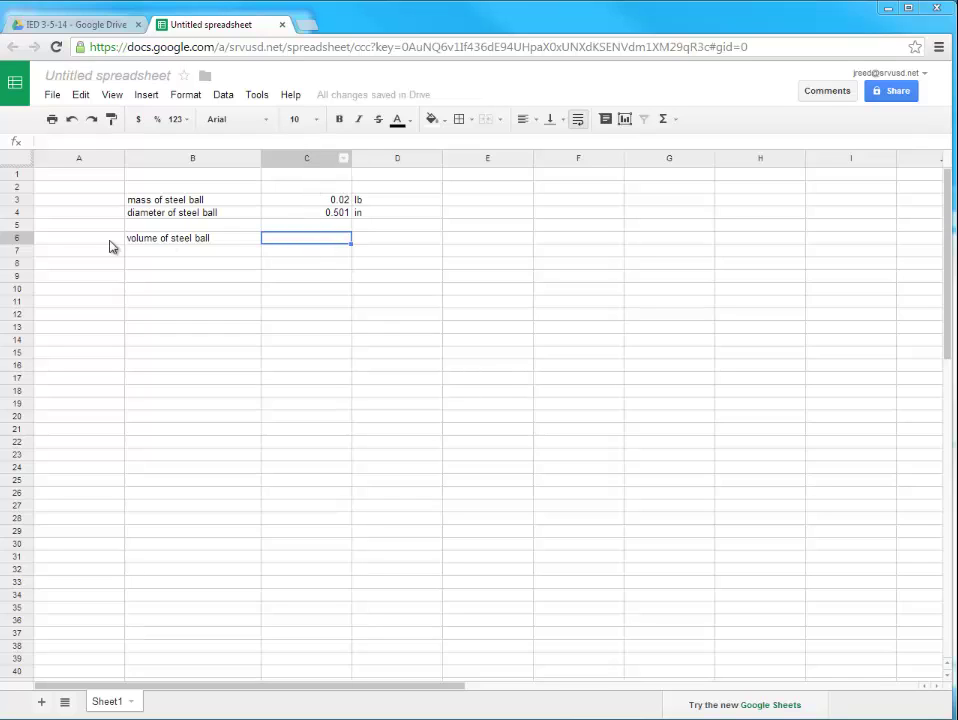
key(Right)
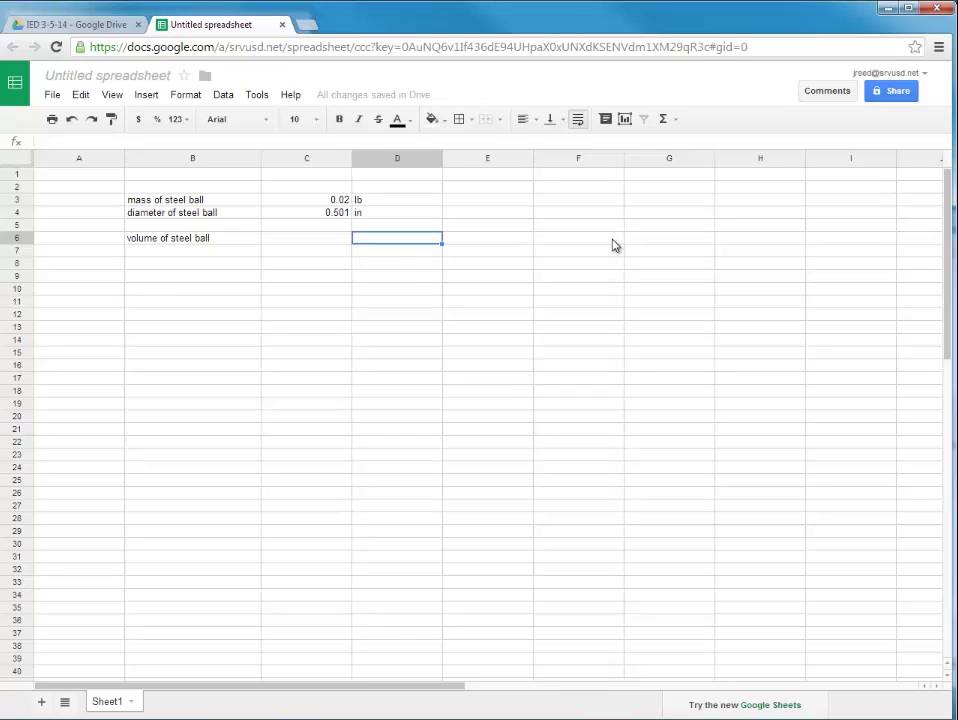
text(in^3)
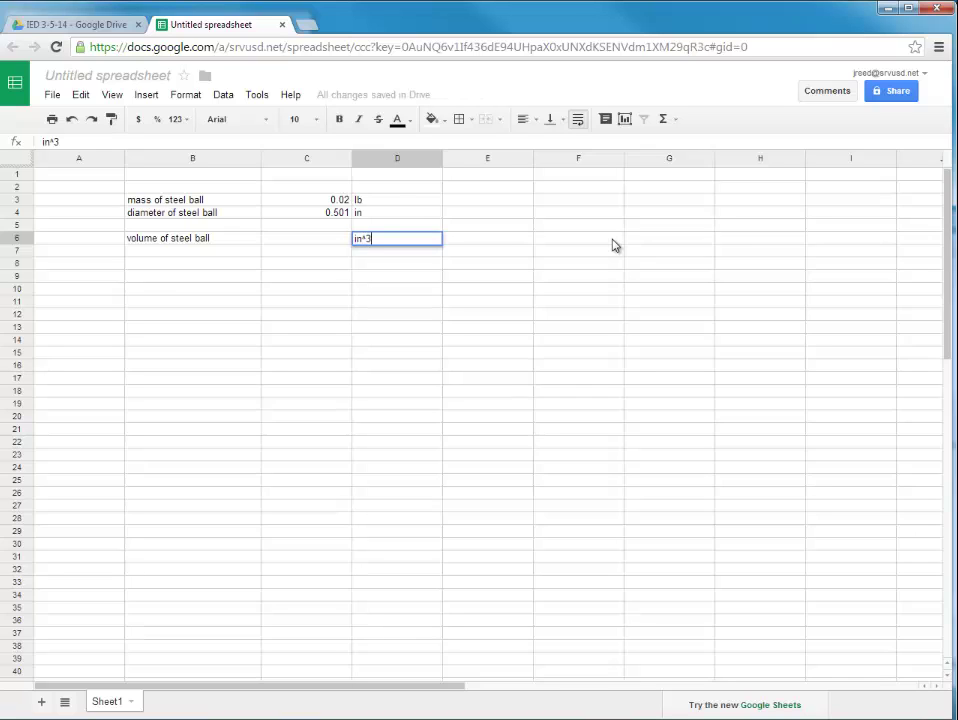
key(Return)
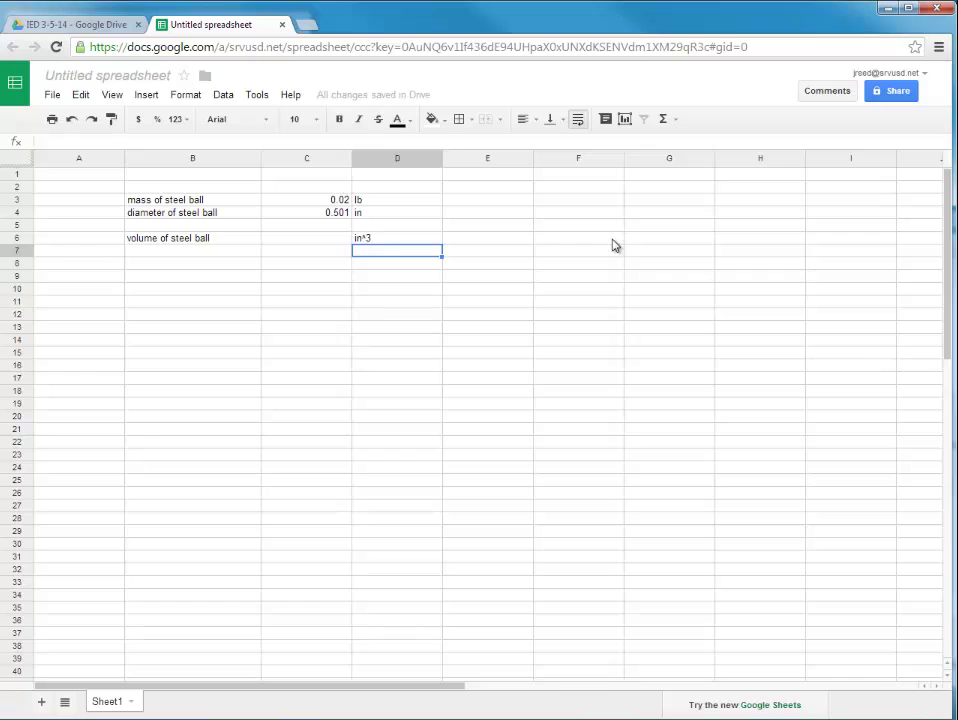
key(Up)
key(Left)
key(Right)
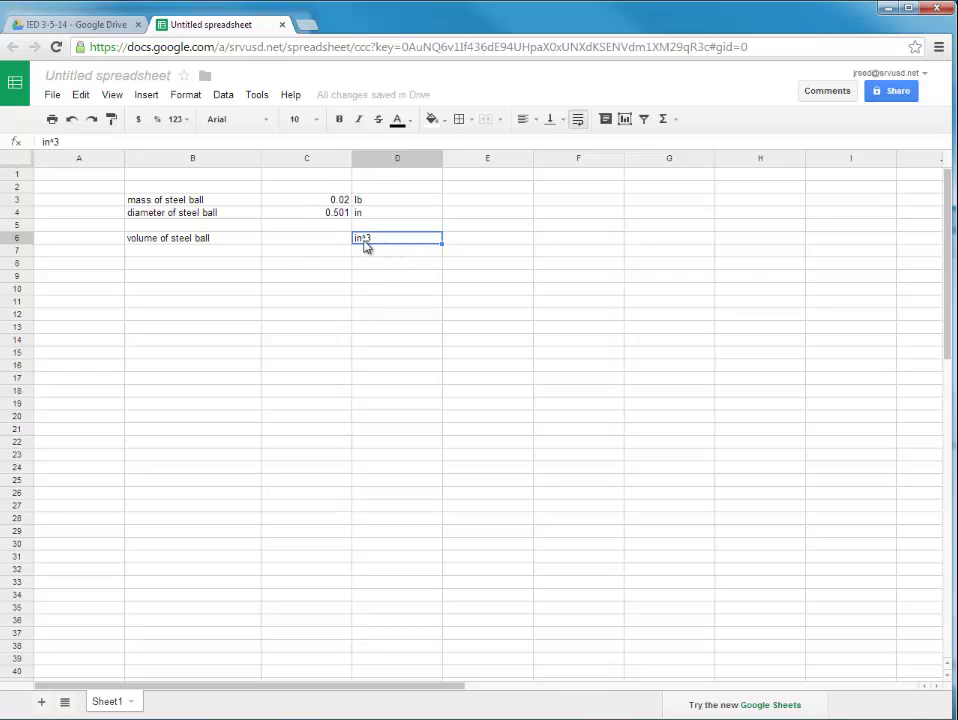
Calculate the steel ball's volume in C6 with the formula =(4/3)*(3.1415)*(C4/2)^3, referencing the diameter cell.
click(318, 246)
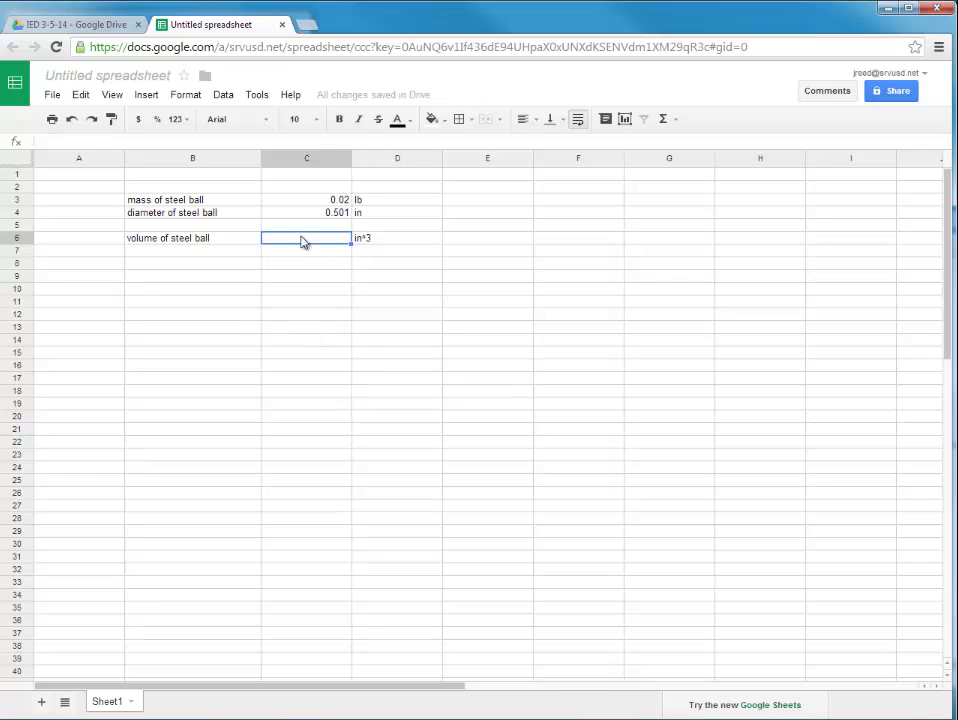
text(=)
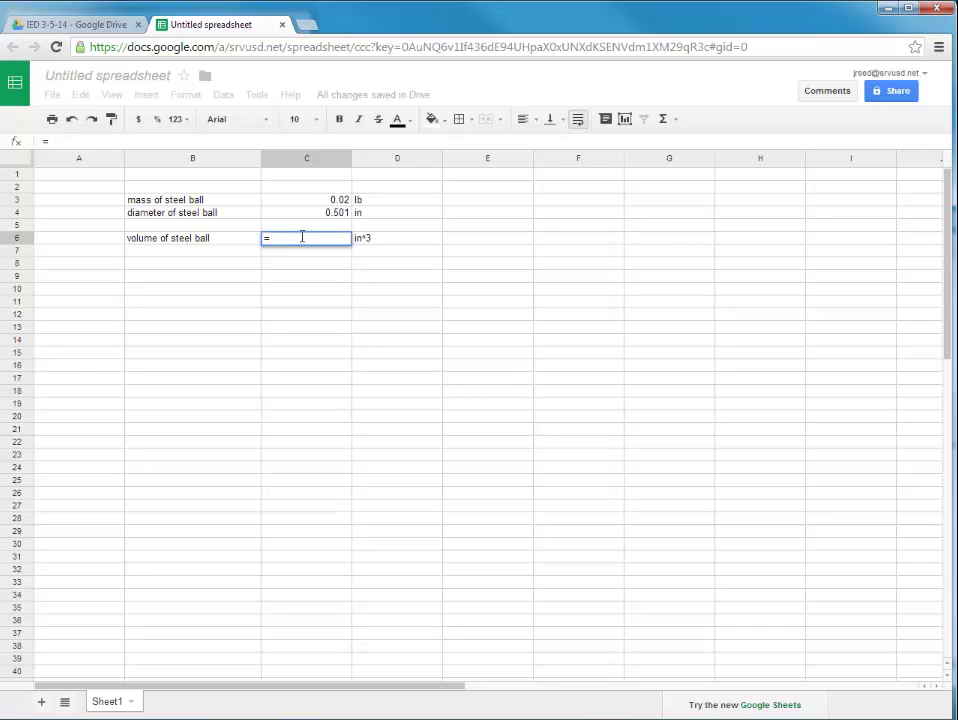
text((4/)
text(3))
text(*(3.141)
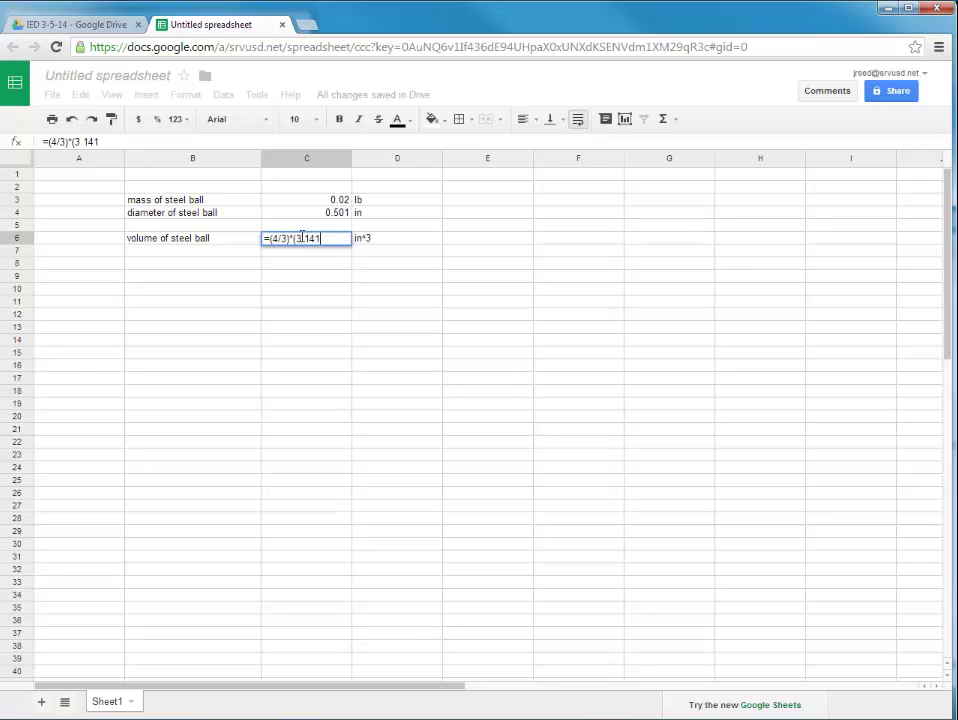
text(5))
text(*()
click(296, 217)
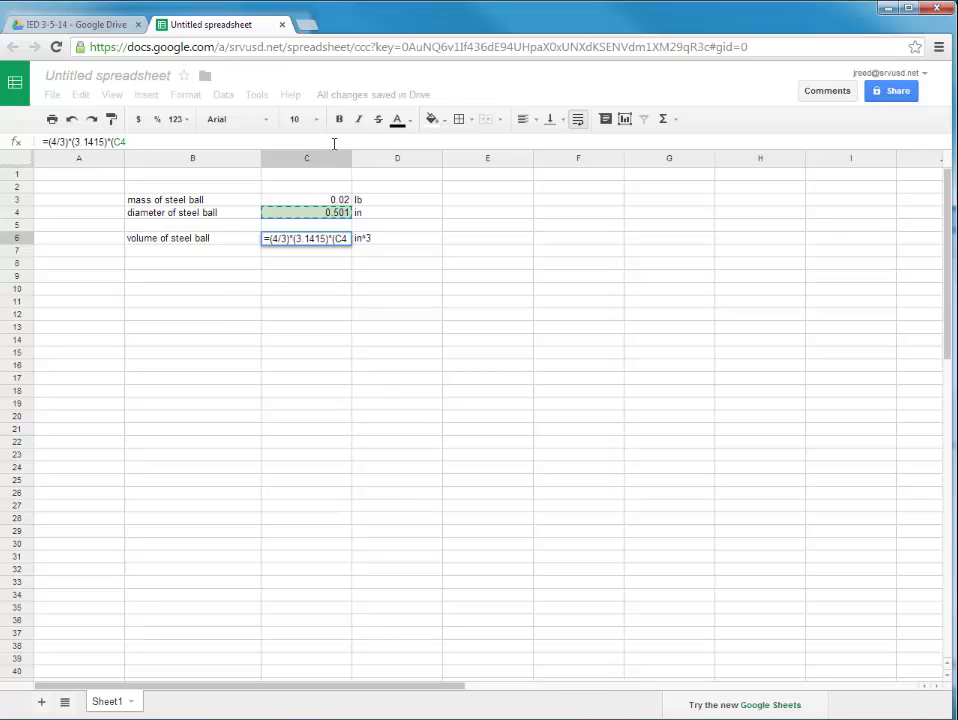
text(/2)
text())
text(^)
text(3)
key(Return)
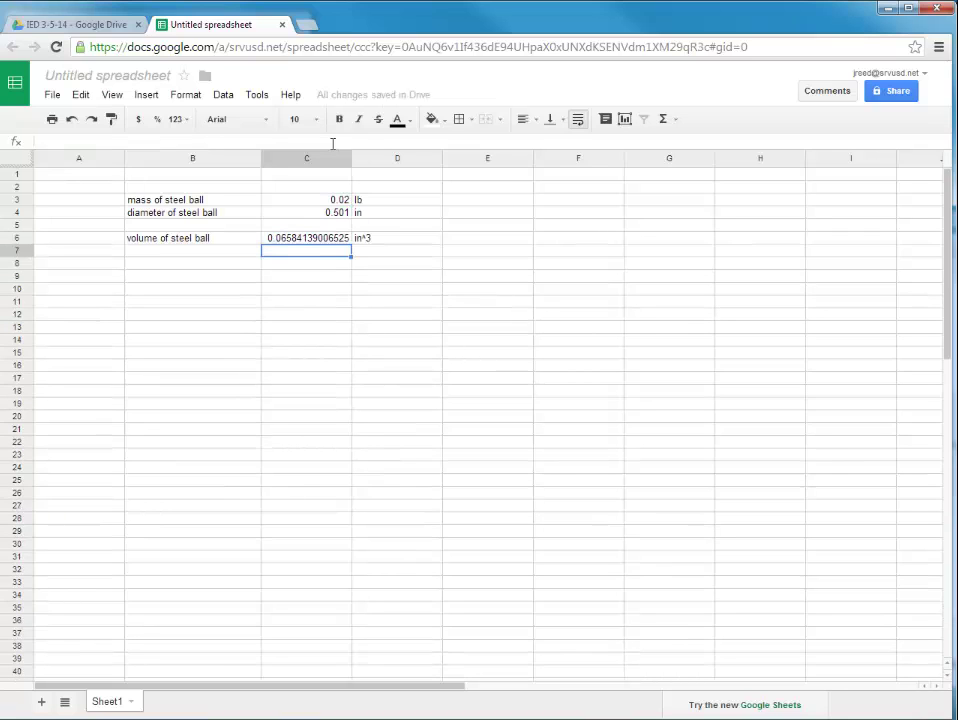
Format the steel ball's volume in C6 with a custom decimal format of 3 decimal places.
click(323, 240)
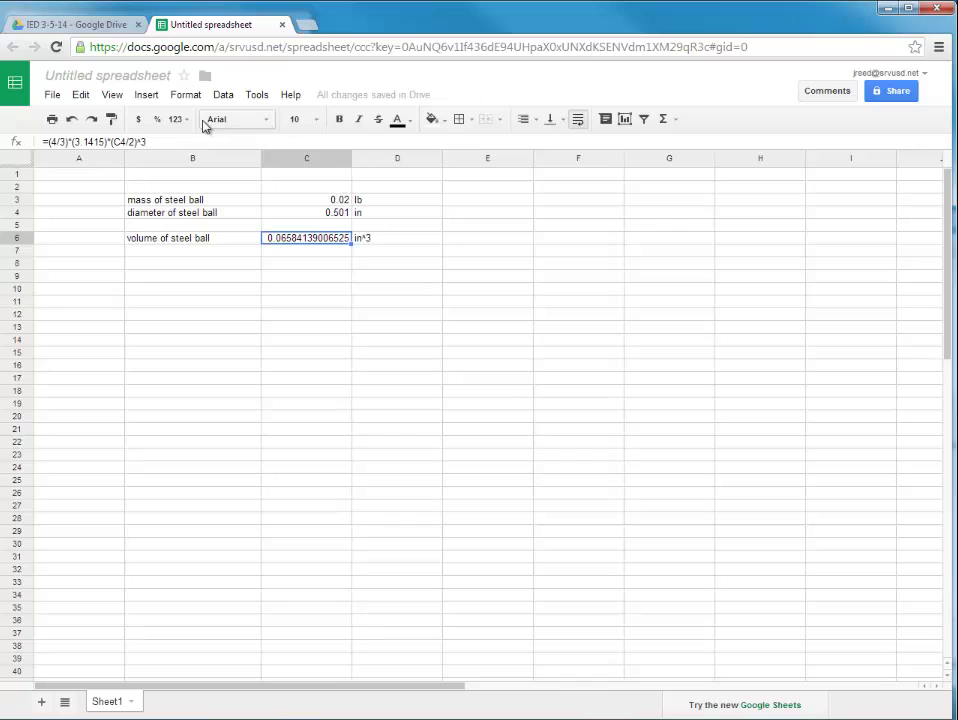
click(186, 120)
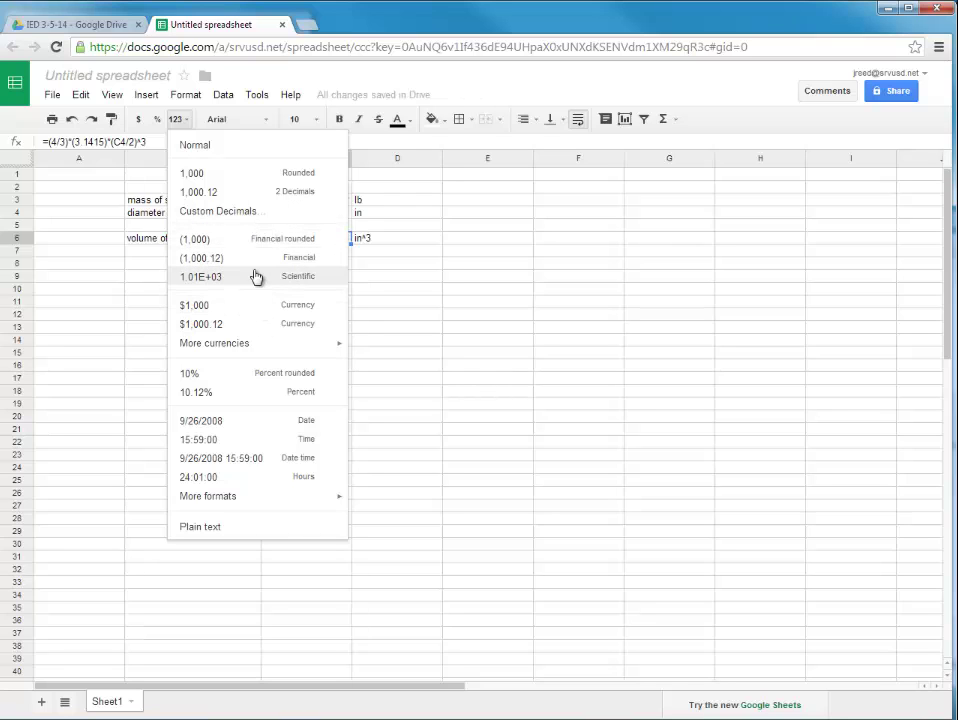
click(242, 212)
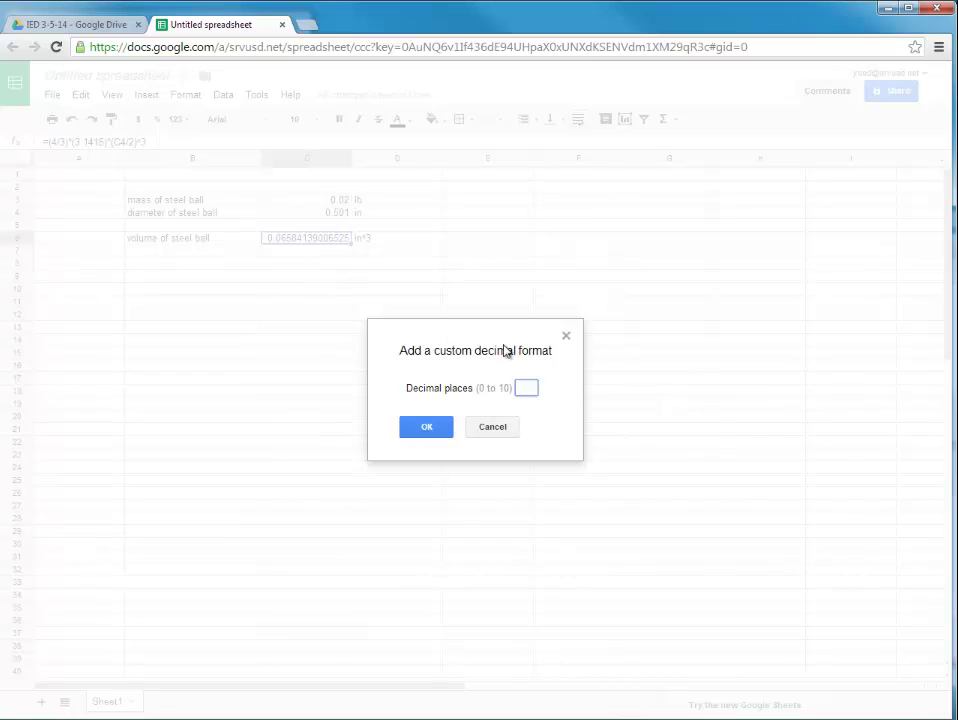
text(3)
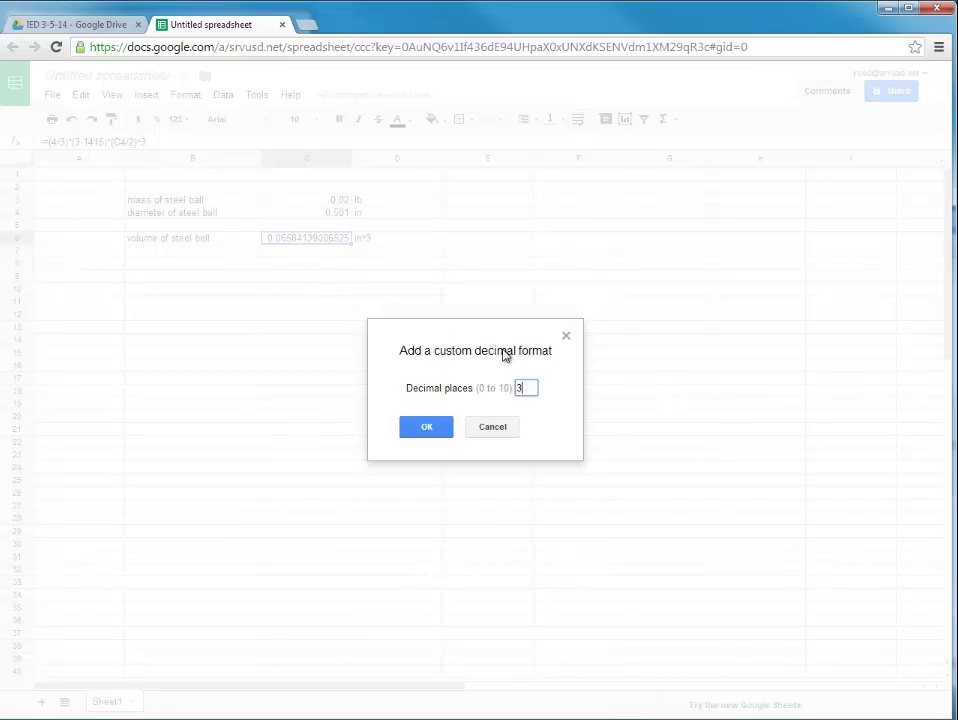
click(434, 430)
click(342, 303)
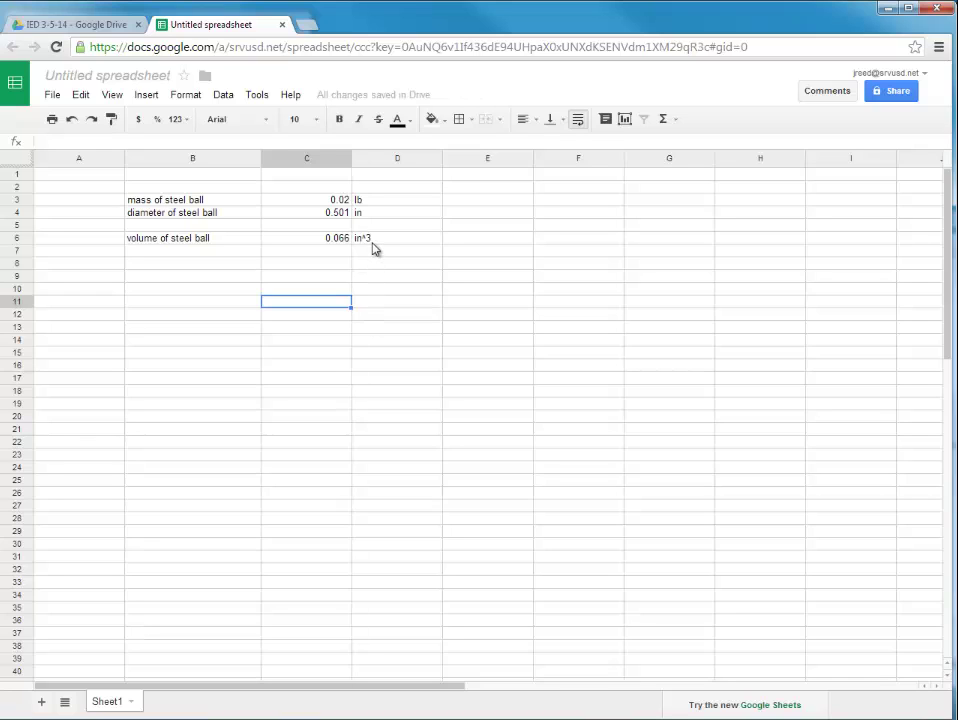
Compare the rounded volume in the spreadsheet with the volume result in the PDF notes.
drag(2, 36, 145, 32)
scroll(255, 305, down, 1)
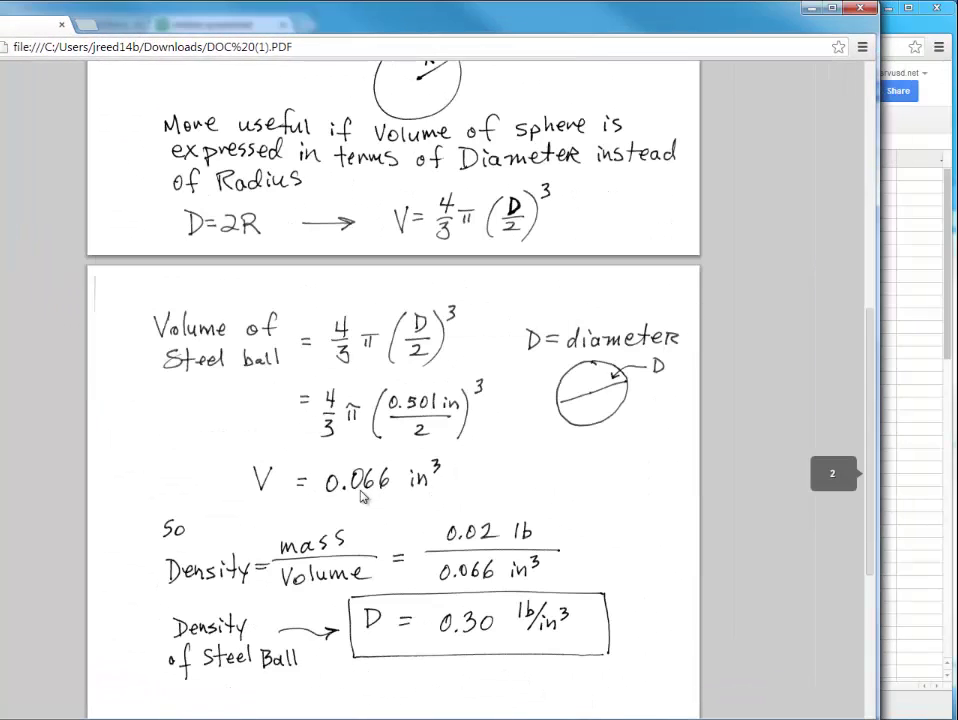
drag(386, 29, 957, 150)
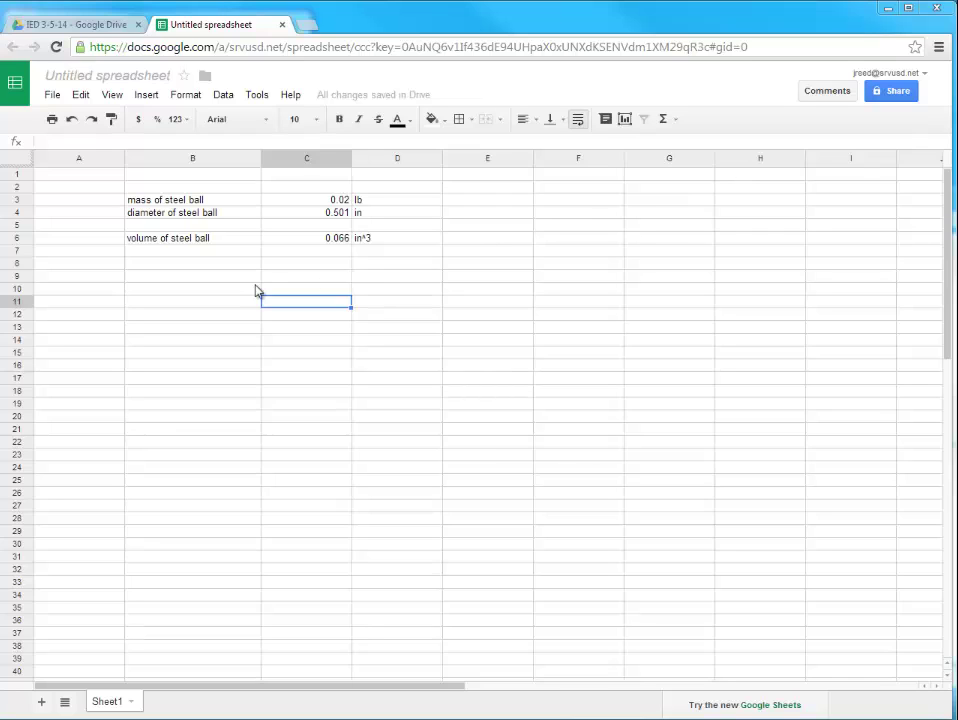
Enter the label "density of steel ball" in B8, leaving a blank row beneath the volume.
click(221, 265)
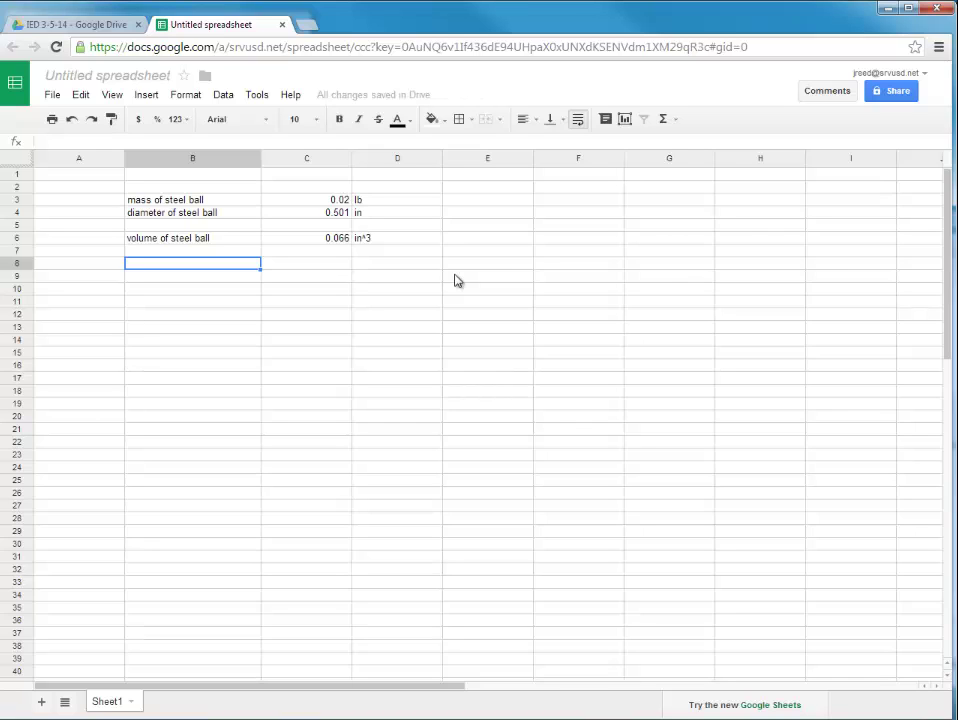
text(dens)
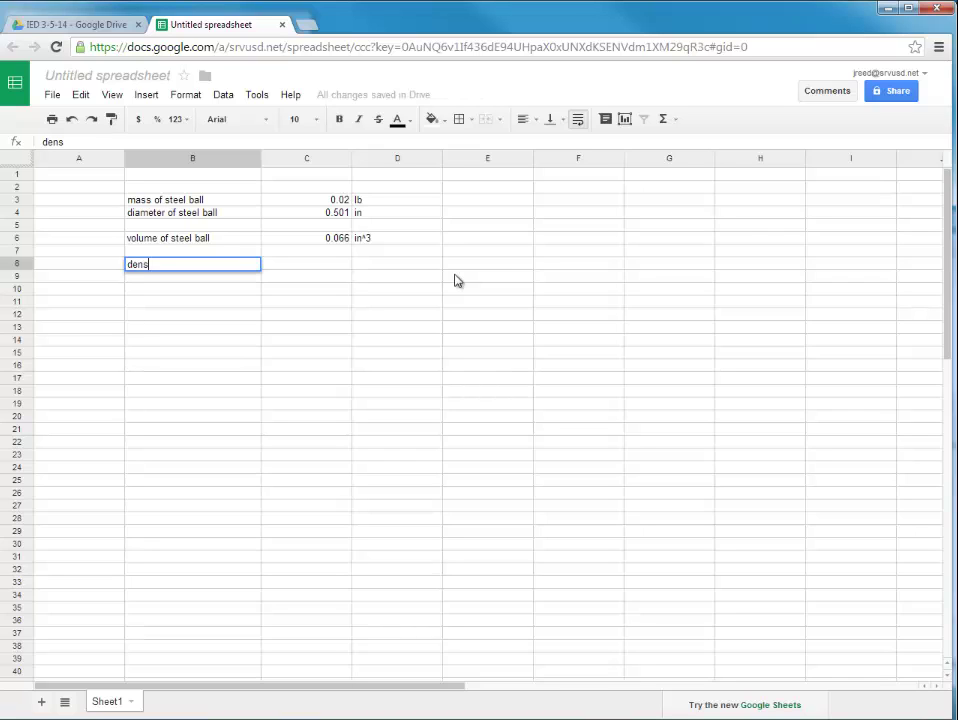
text(ity of steel ball)
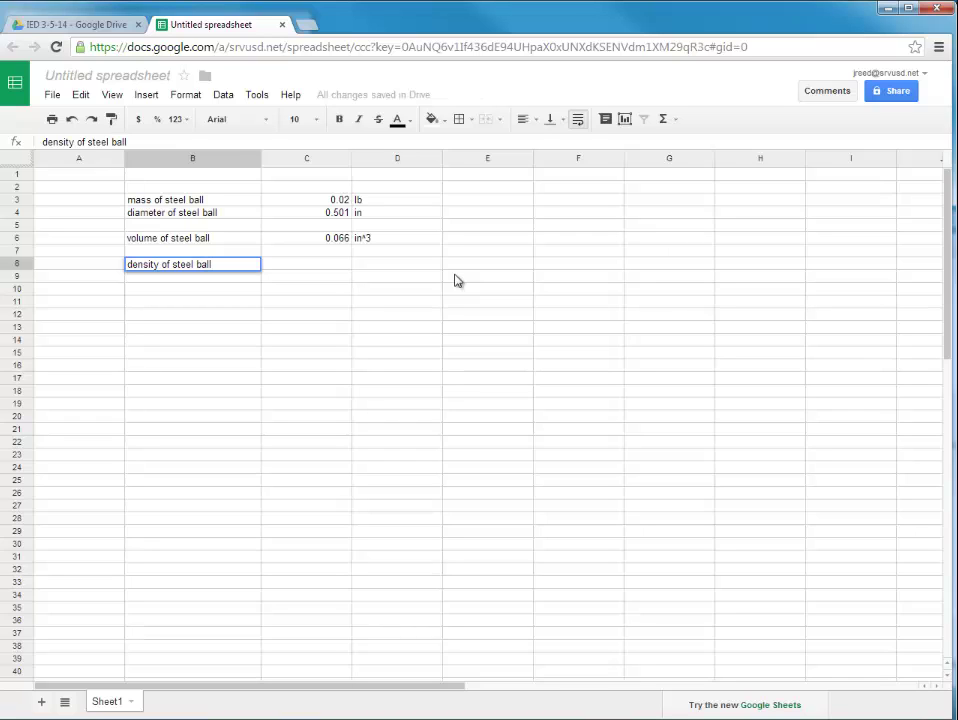
key(Tab)
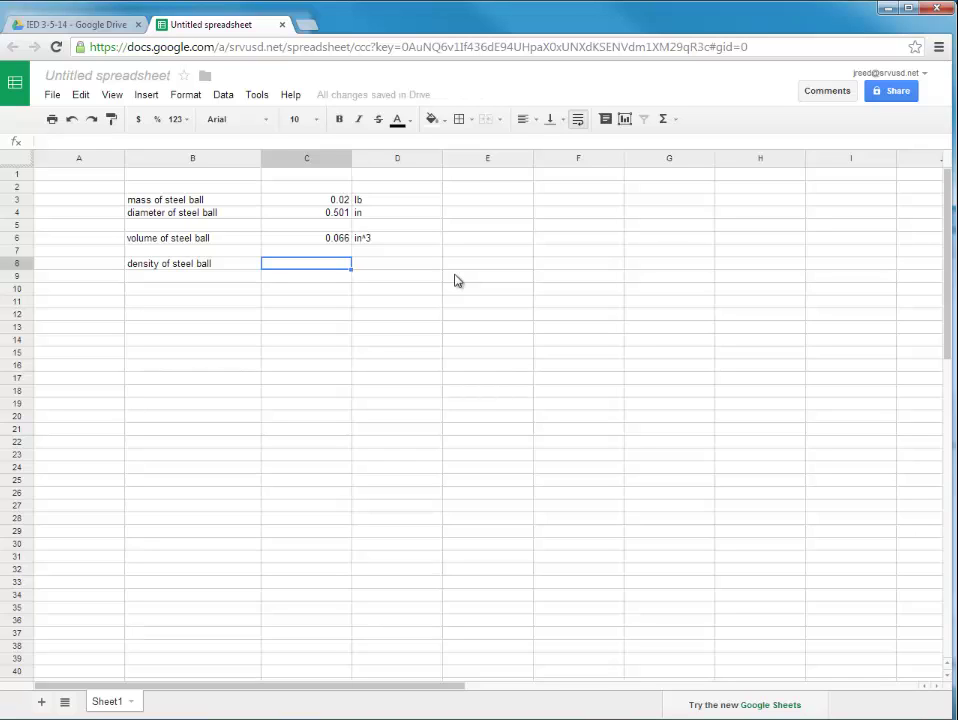
Calculate the steel ball's density in C8 with the formula =C3/C6, dividing the mass by the volume.
text(=)
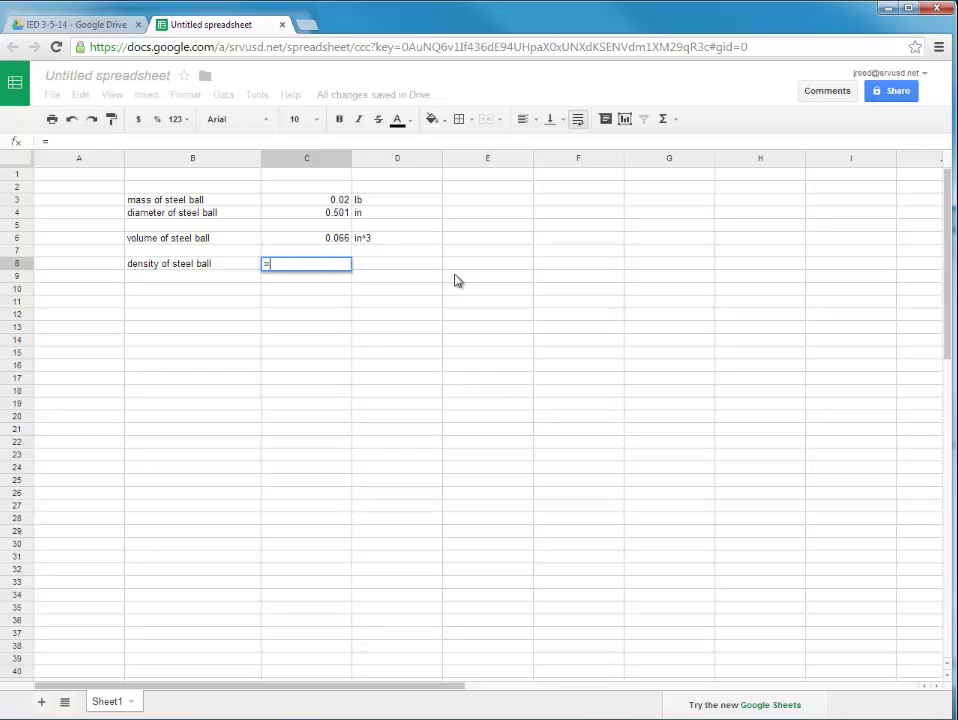
click(337, 203)
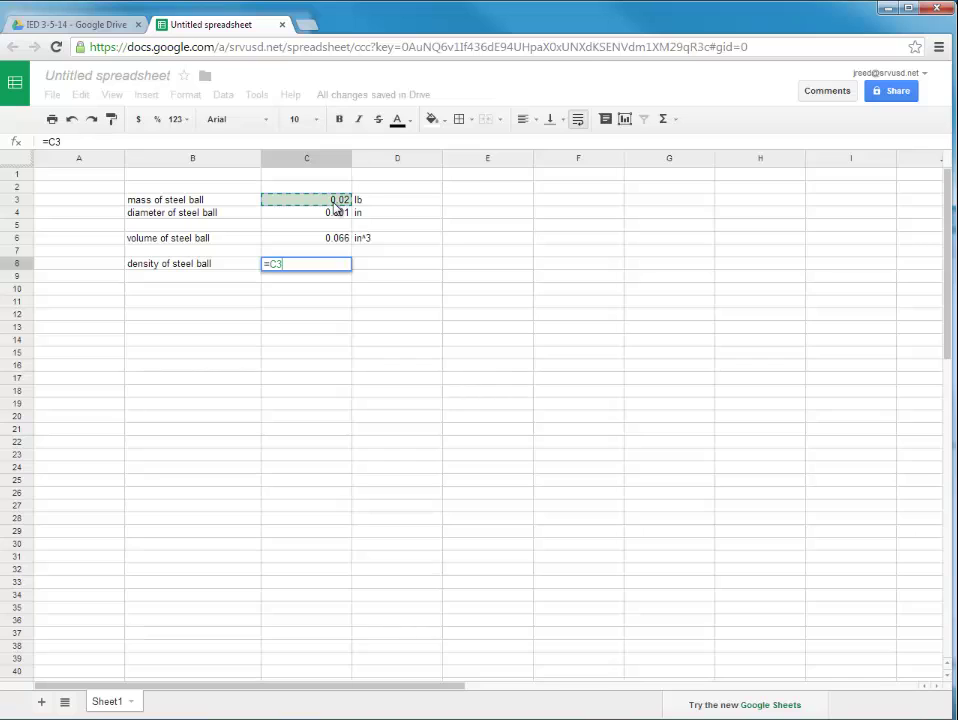
text(/)
click(339, 242)
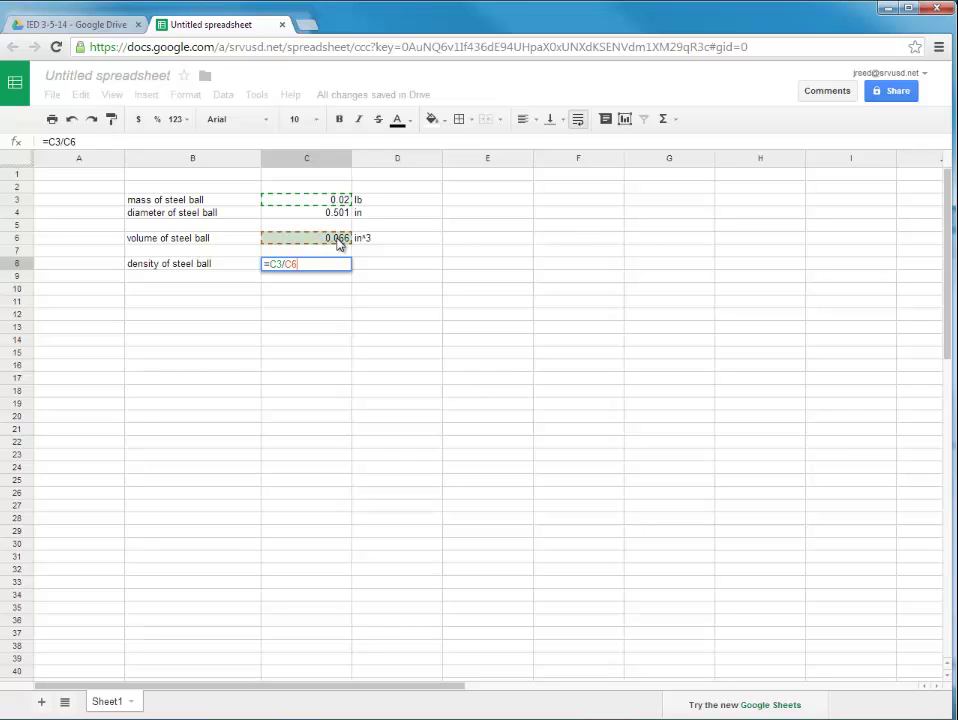
key(Return)
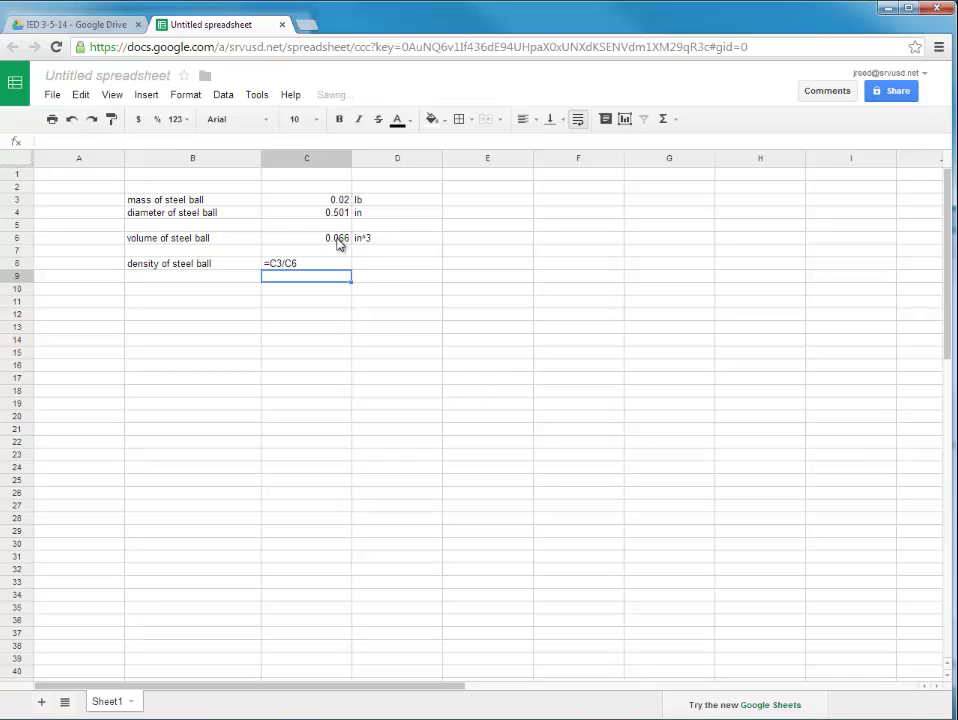
key(Up)
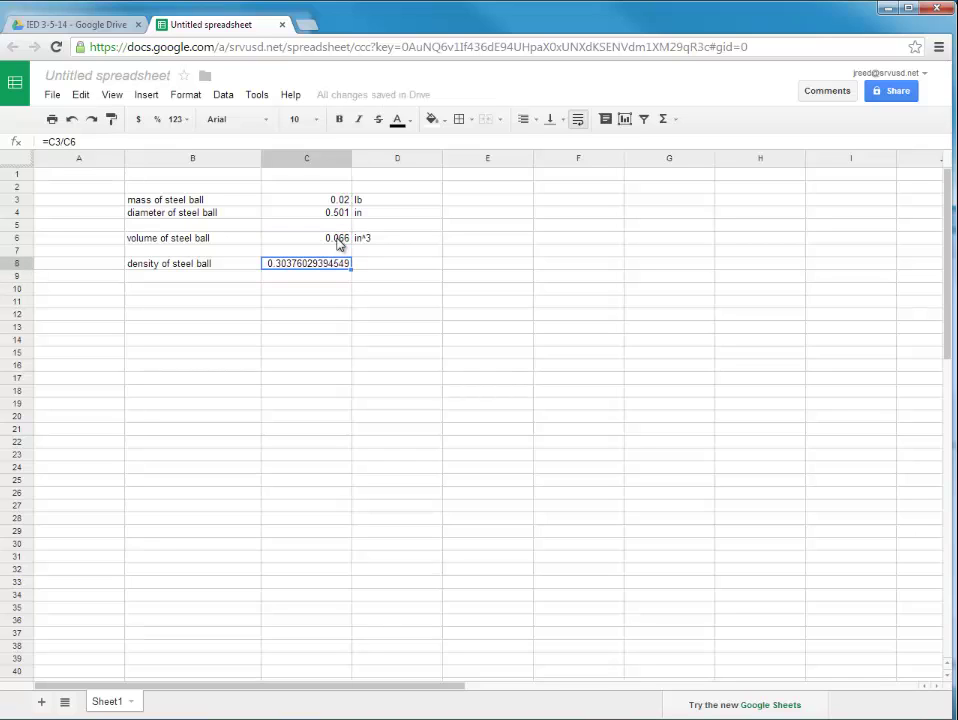
Enter the density unit lb/in^3 in D8.
key(Right)
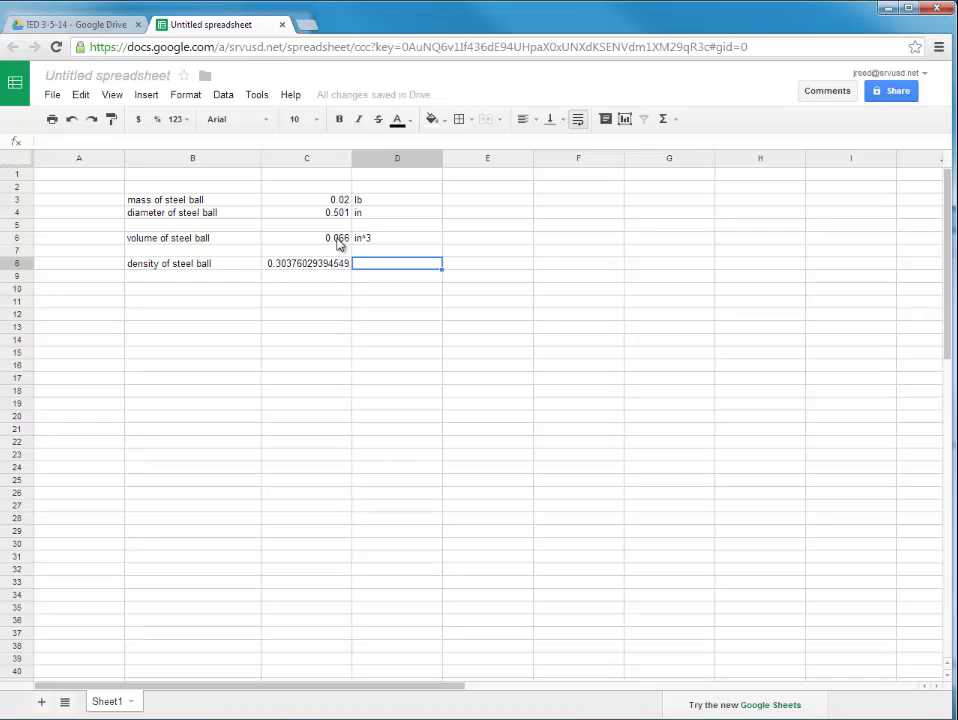
text(lb/in)
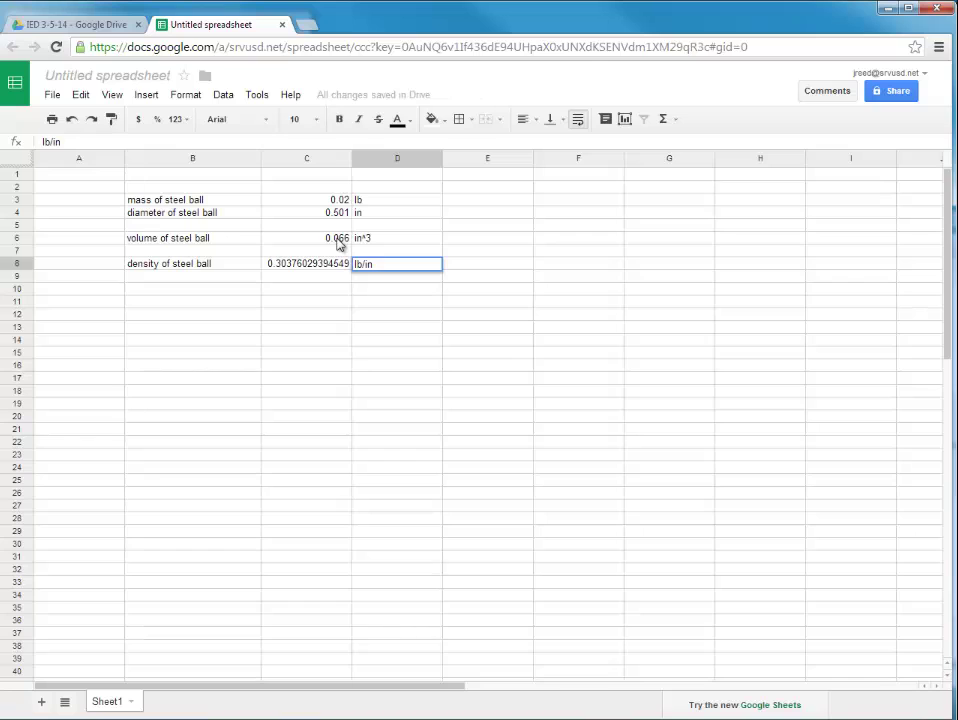
text(^3)
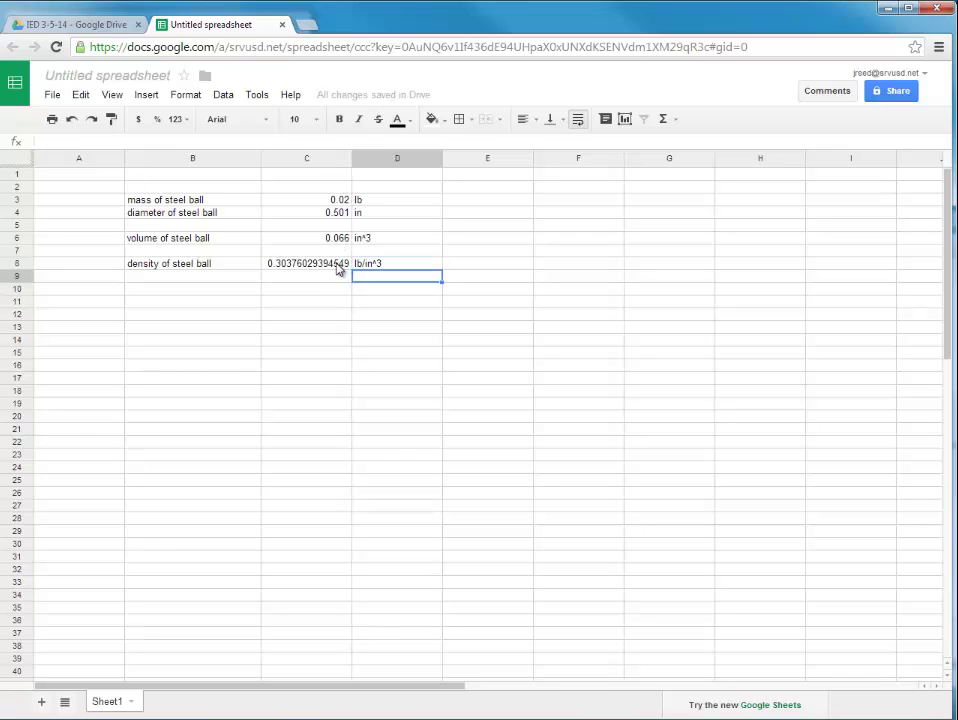
Format the density in C8 to 3 decimal places and compare it with the density result in the PDF notes.
click(340, 266)
click(180, 119)
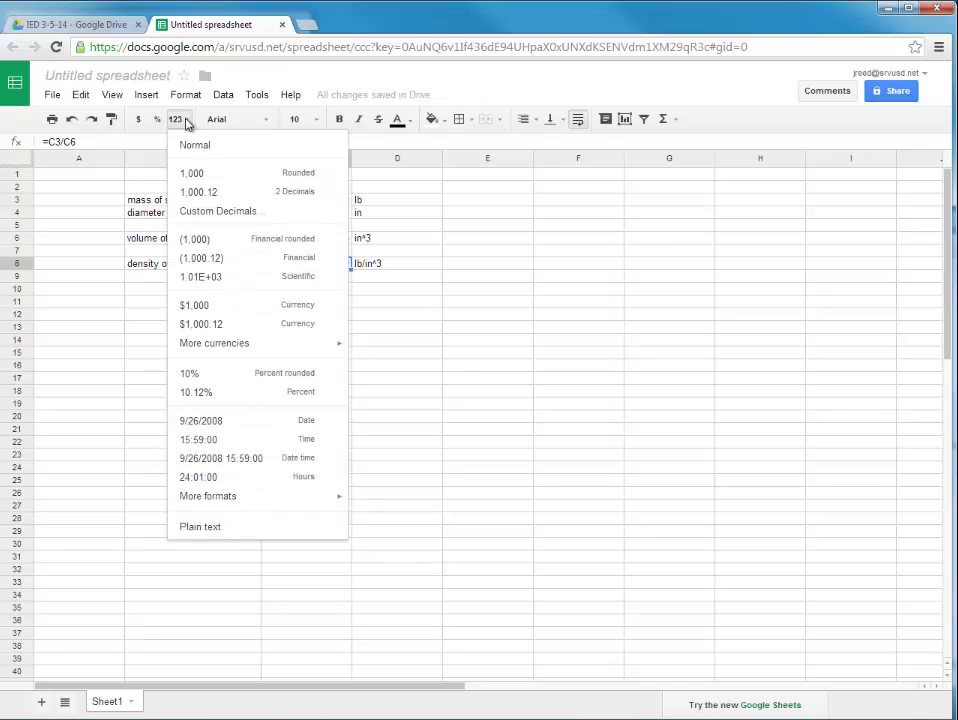
click(207, 211)
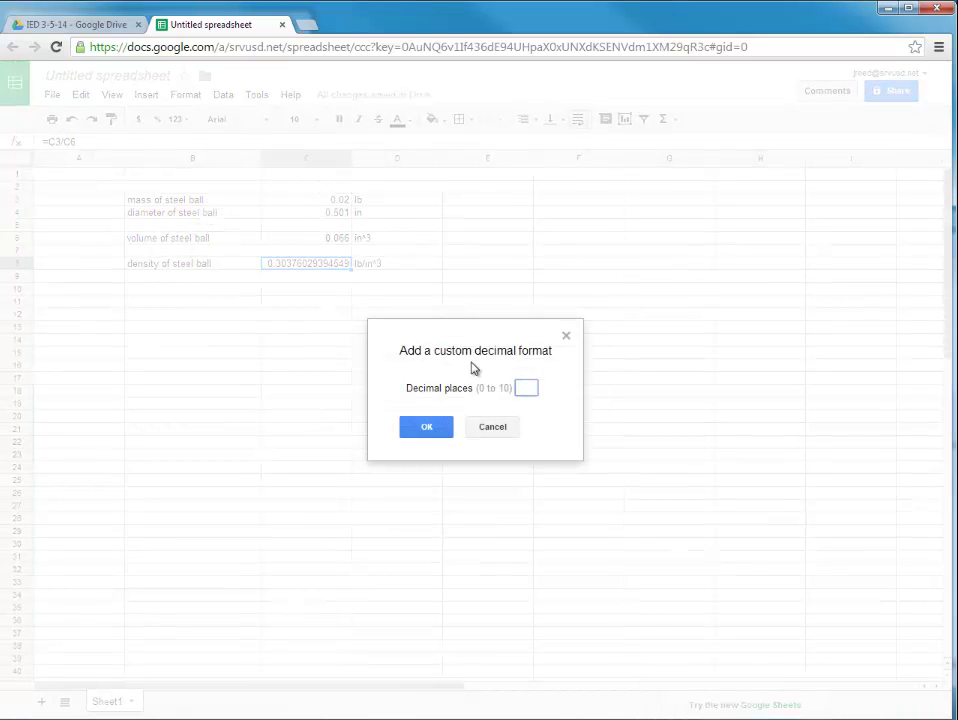
text(3)
click(434, 433)
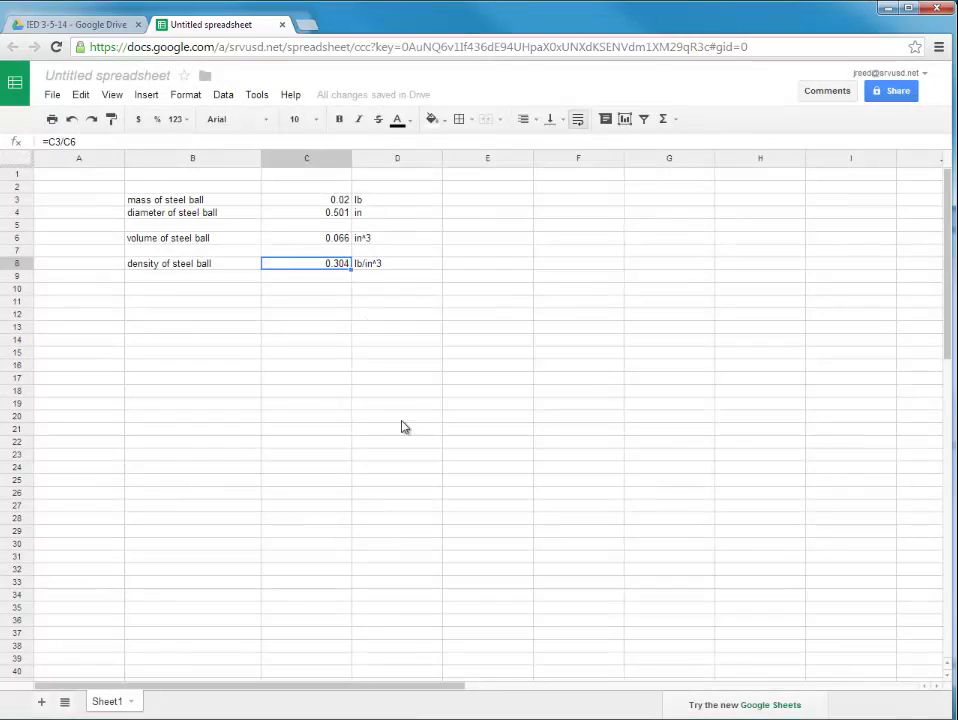
click(384, 414)
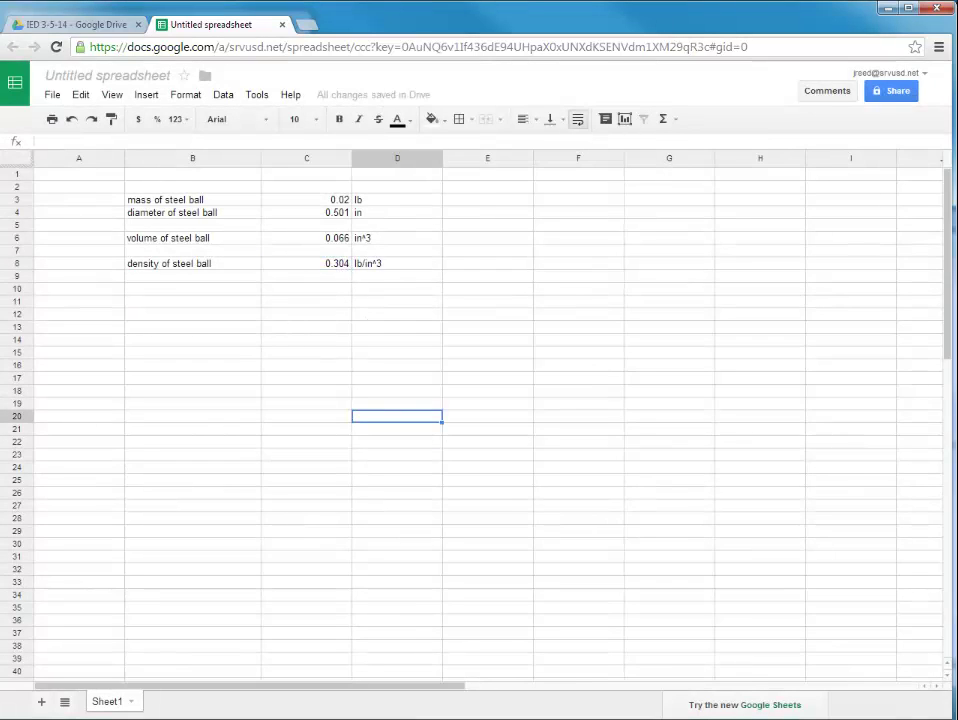
drag(957, 30, 165, 28)
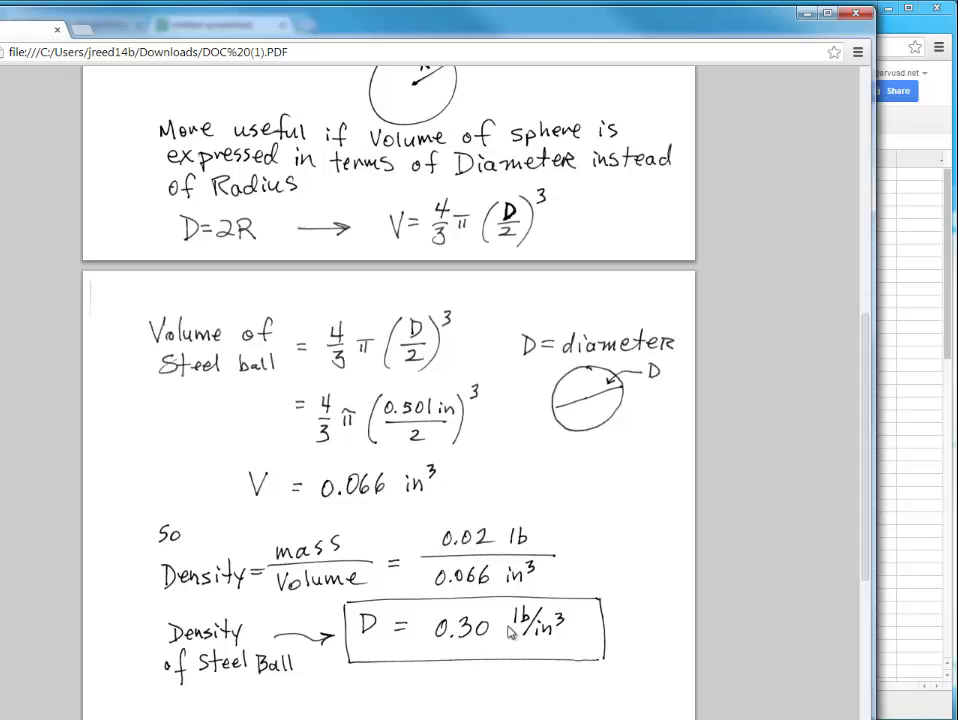
drag(370, 26, 957, 125)
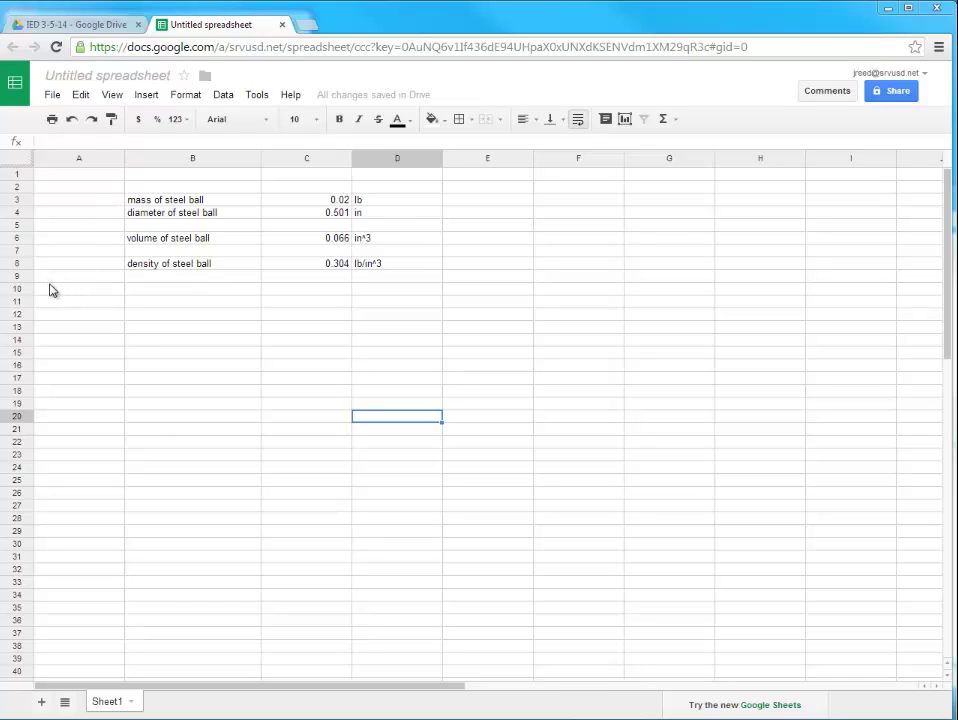
Fill cells A10:G10 with light gray as a divider beneath the steel ball calculations.
drag(49, 290, 633, 295)
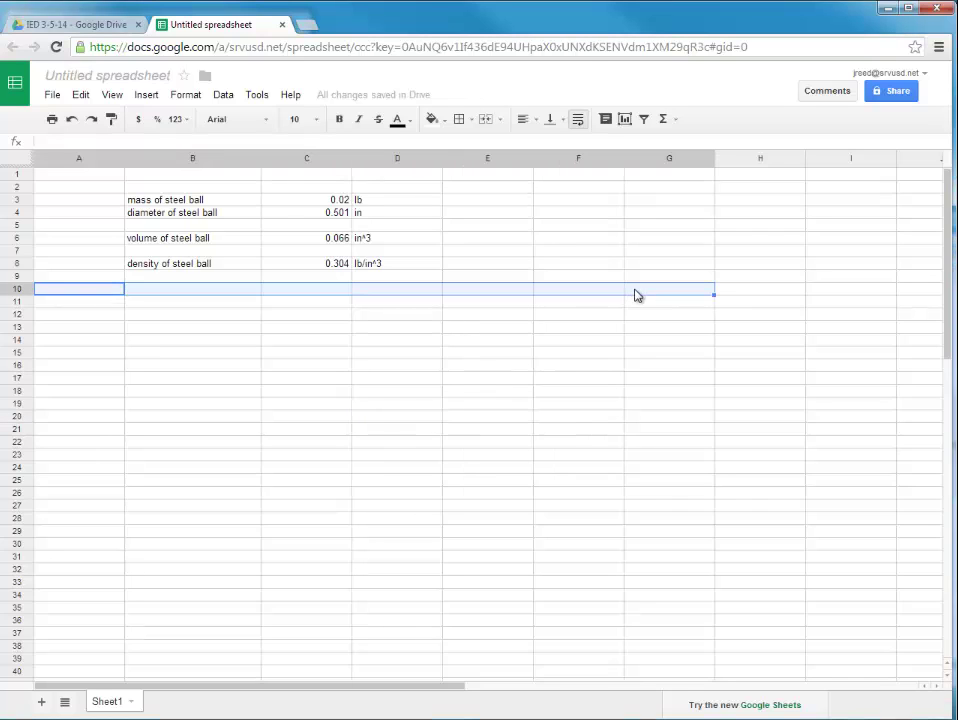
click(444, 127)
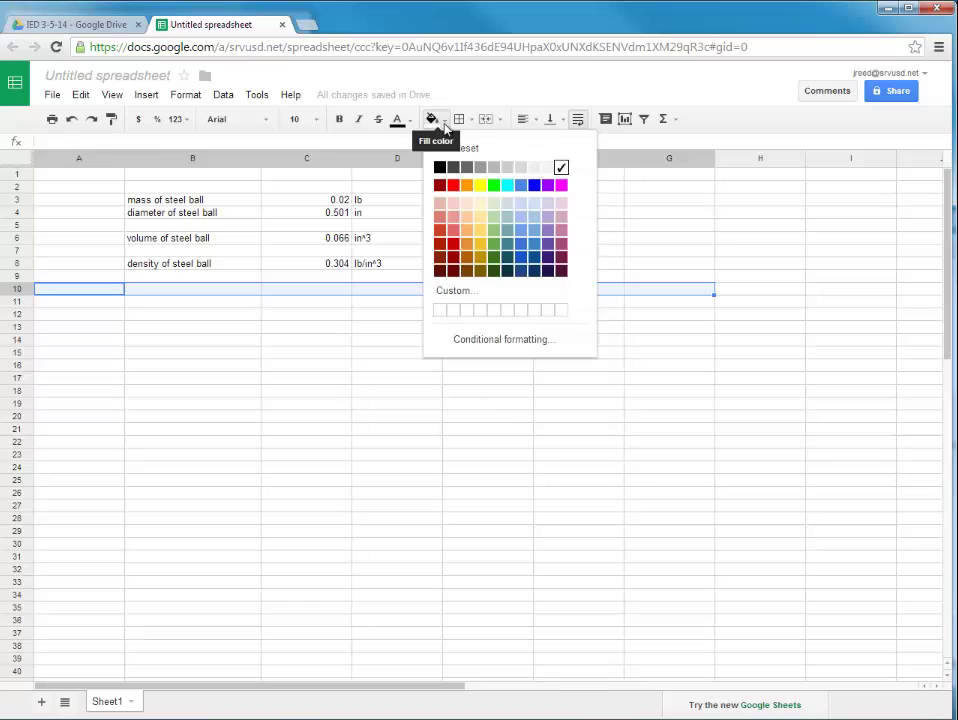
click(519, 165)
click(496, 369)
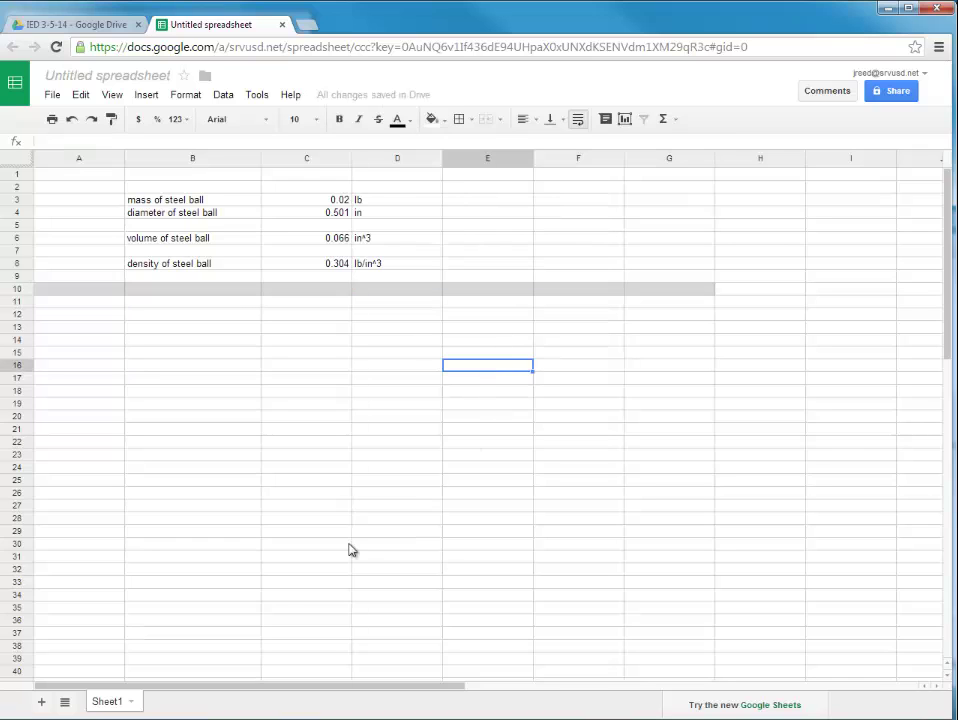
Copy the steel ball block B3:D8 and paste it below the gray divider, starting at B12.
drag(199, 200, 369, 268)
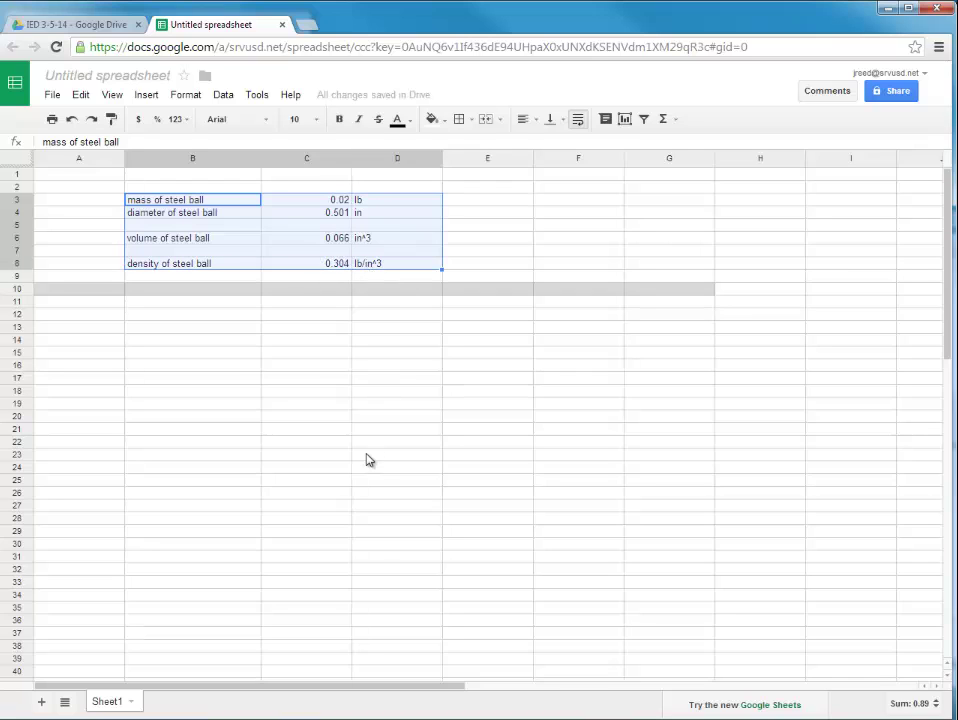
key(ctrl+c)
click(177, 321)
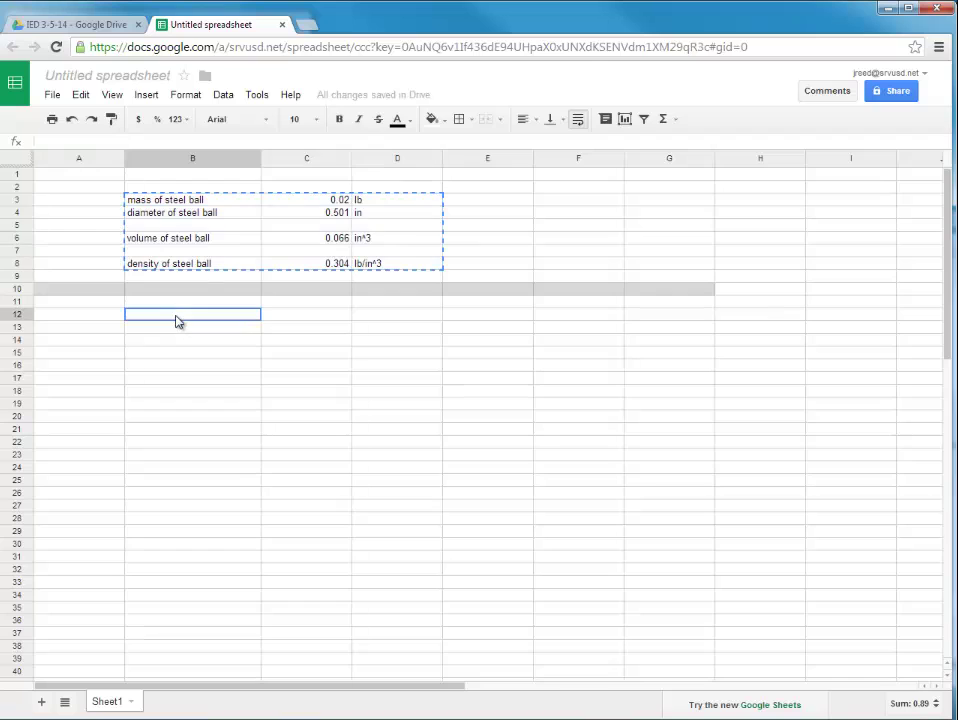
key(ctrl+v)
click(335, 484)
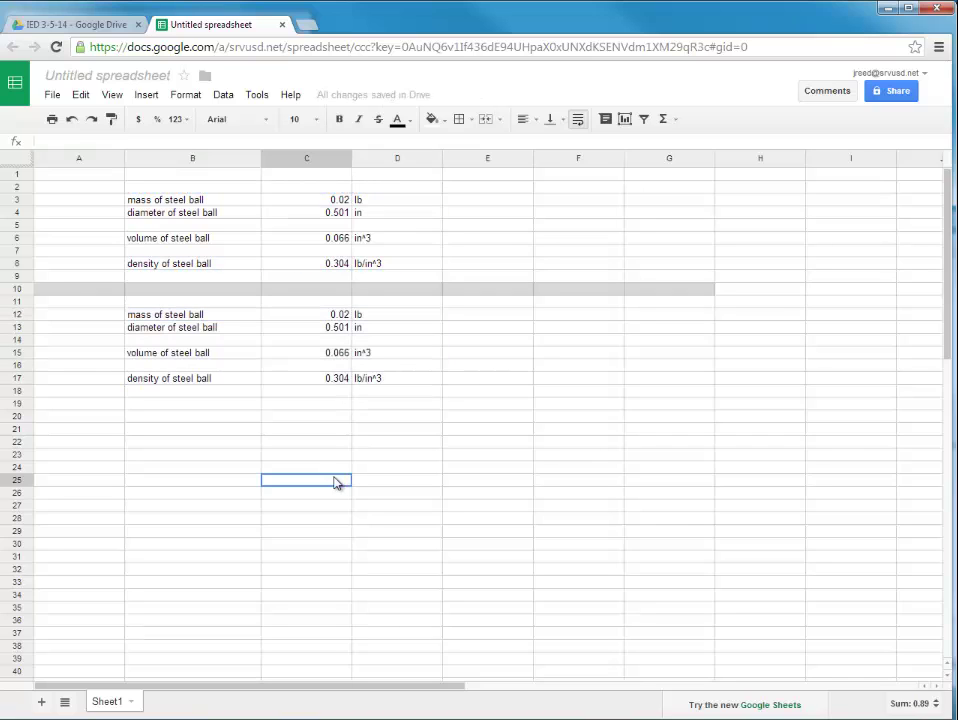
Examine the mass, diameter and volume cells in the copied block, checking which diameter cell the volume formula references.
click(316, 314)
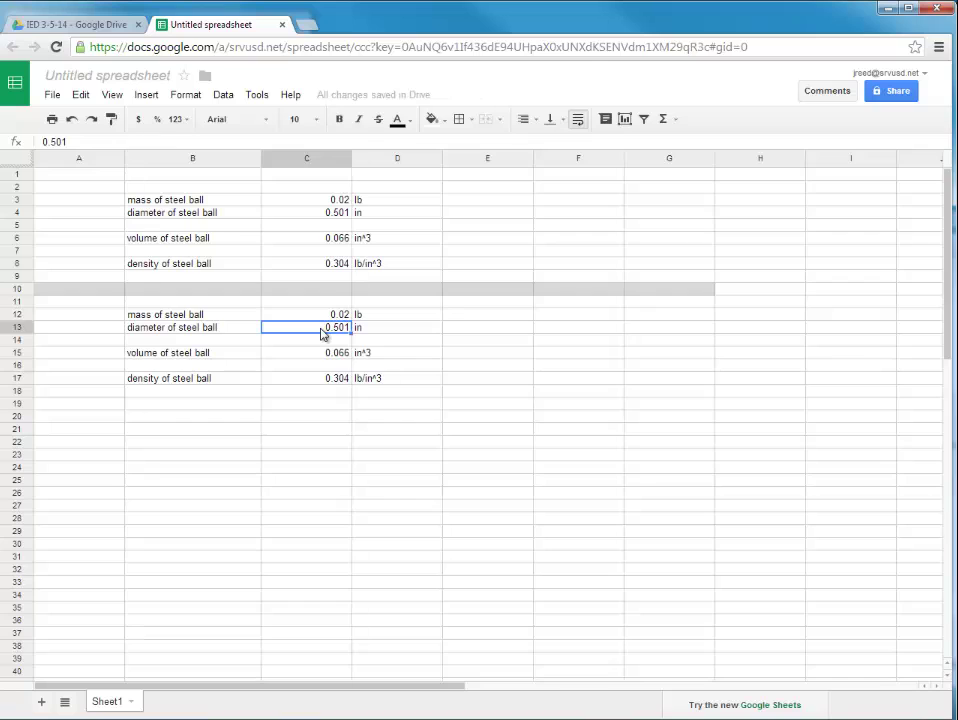
click(333, 356)
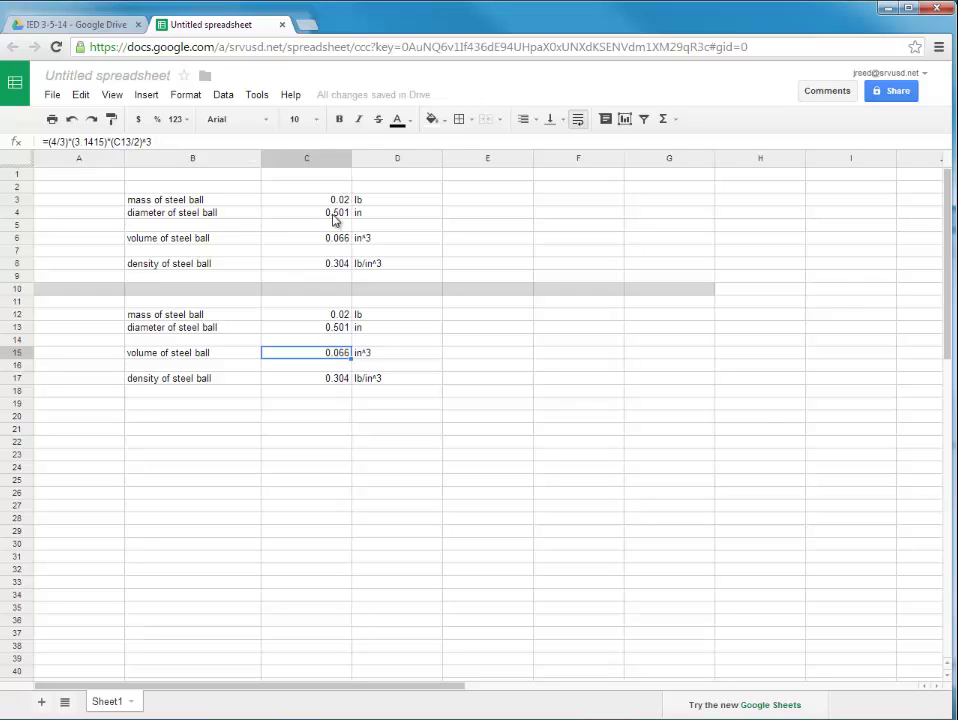
click(340, 442)
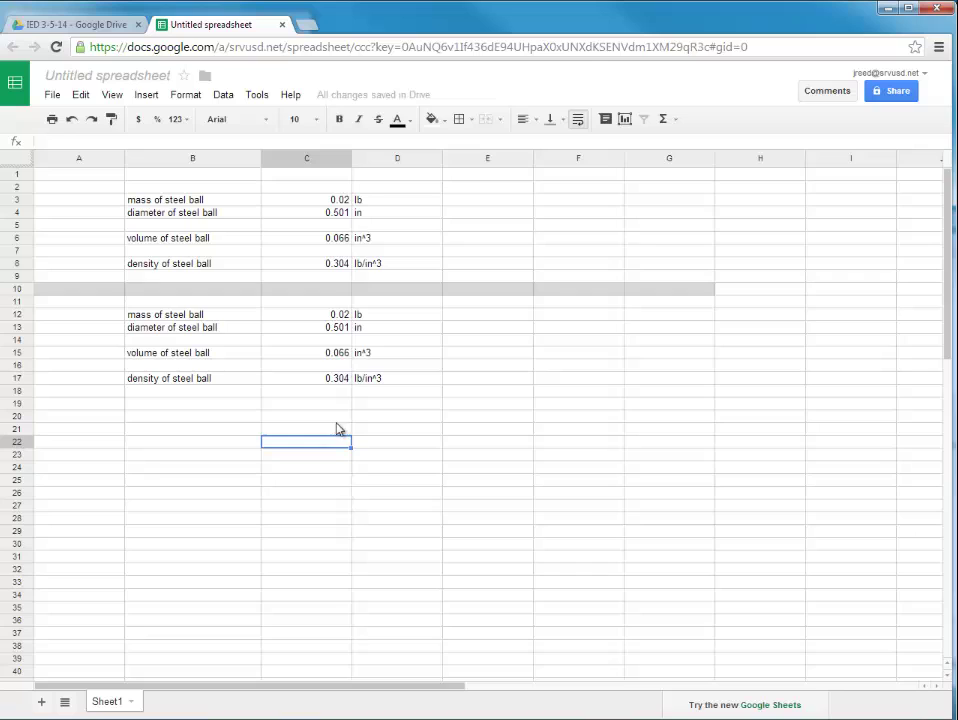
click(331, 316)
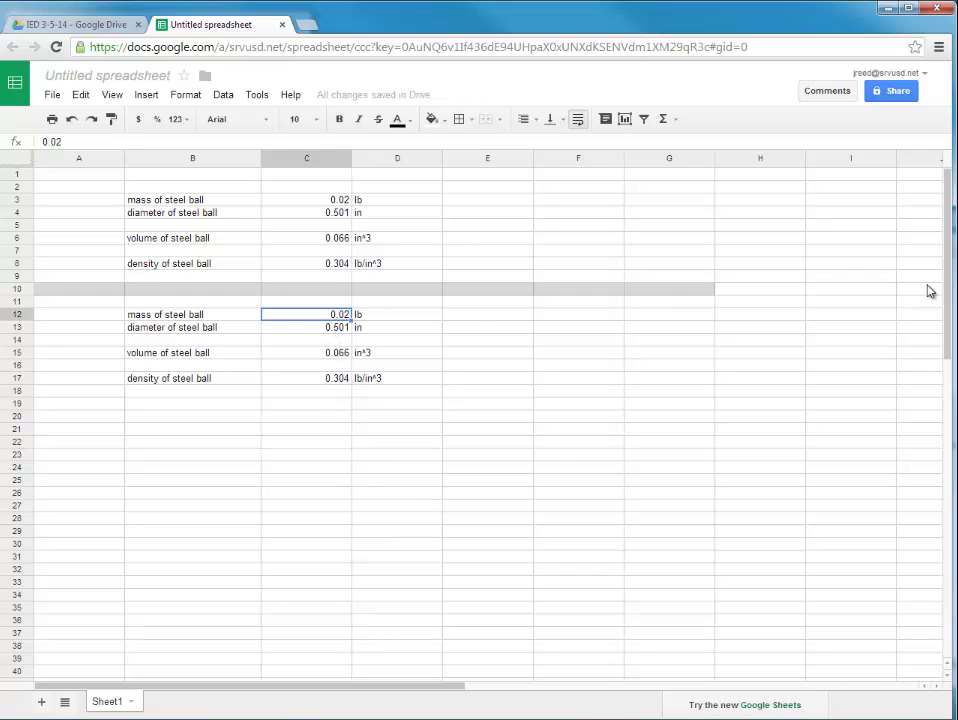
Clear the mass and diameter values in C12 and C13 of the copied block.
key(Delete)
key(Down)
key(Delete)
key(Right)
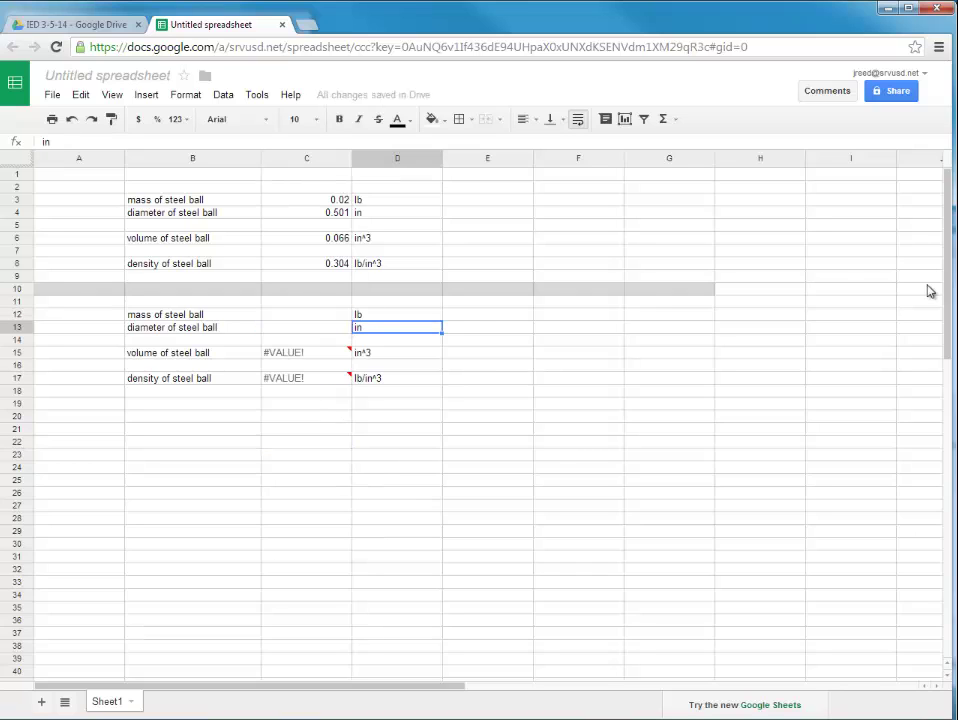
click(400, 492)
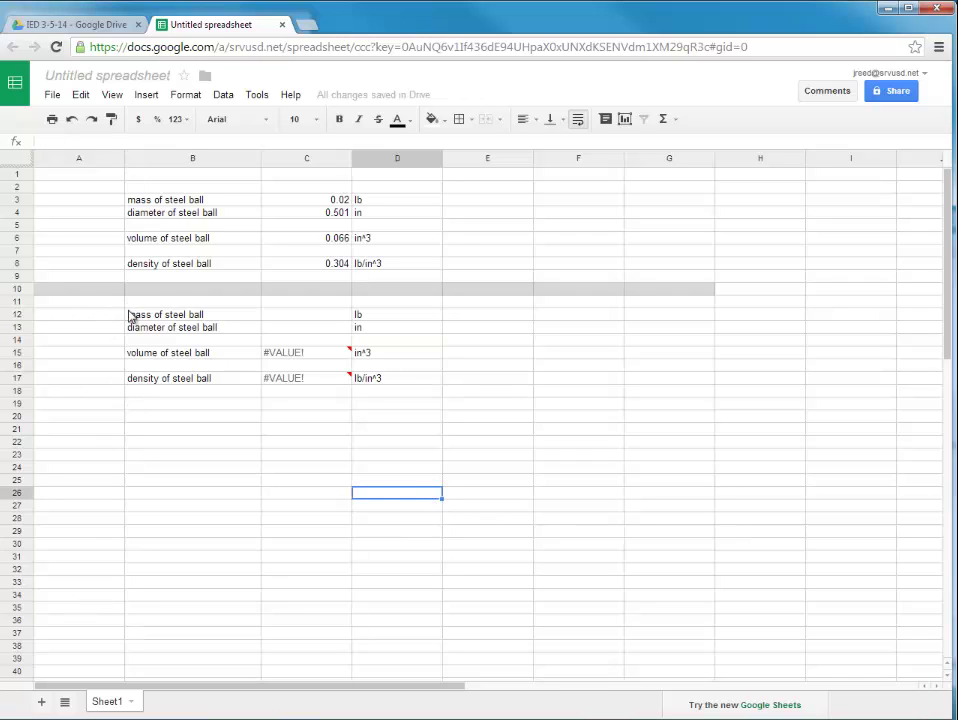
Add an outer border around the copied steel ball block B12:D17.
drag(132, 315, 398, 388)
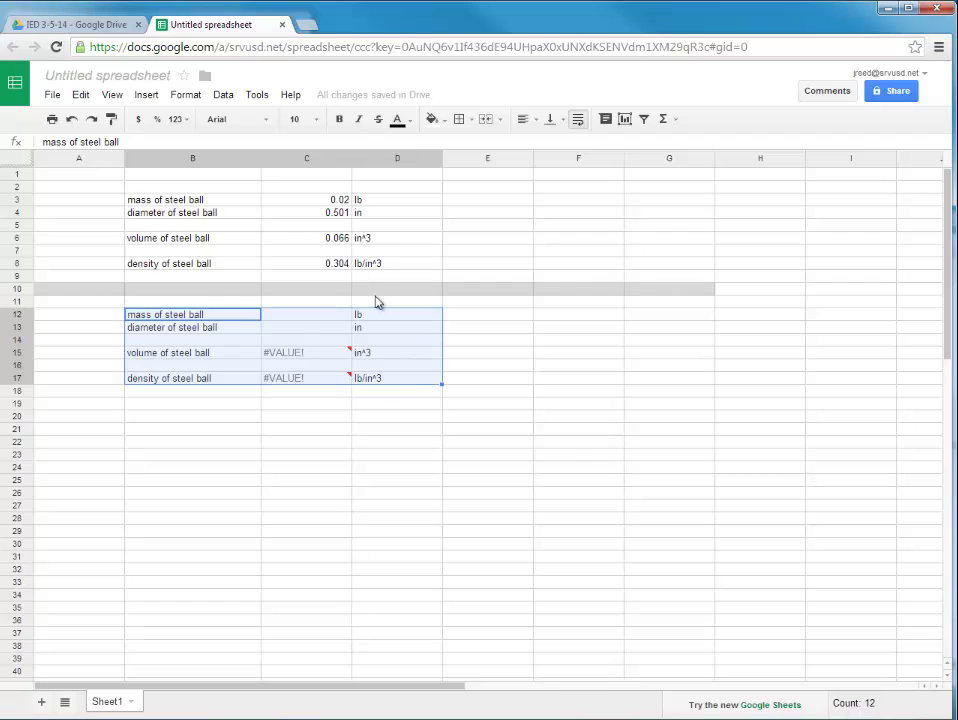
click(467, 121)
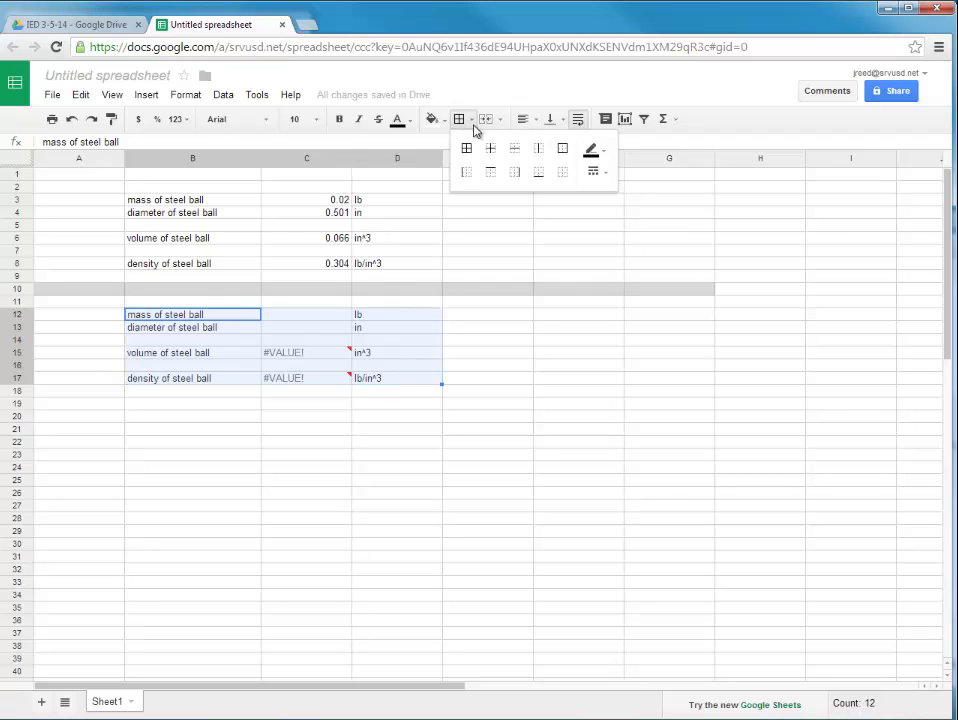
click(562, 148)
click(395, 518)
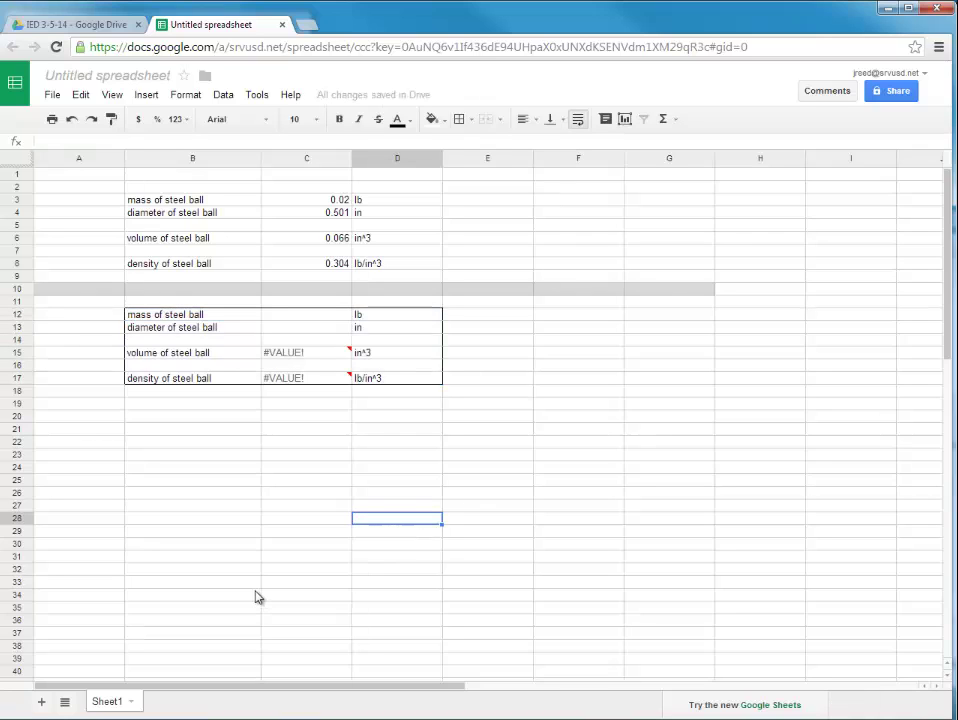
Enter a mass of .05 in C12 and a diameter of .75 in C13, and check the volume and density formulas.
click(310, 316)
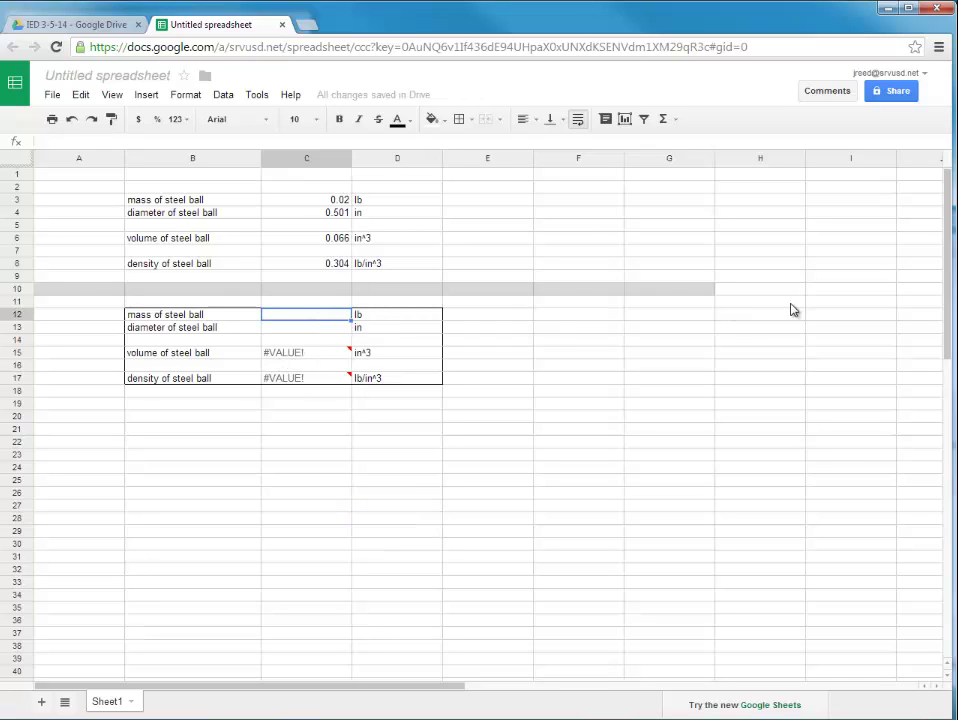
text(.)
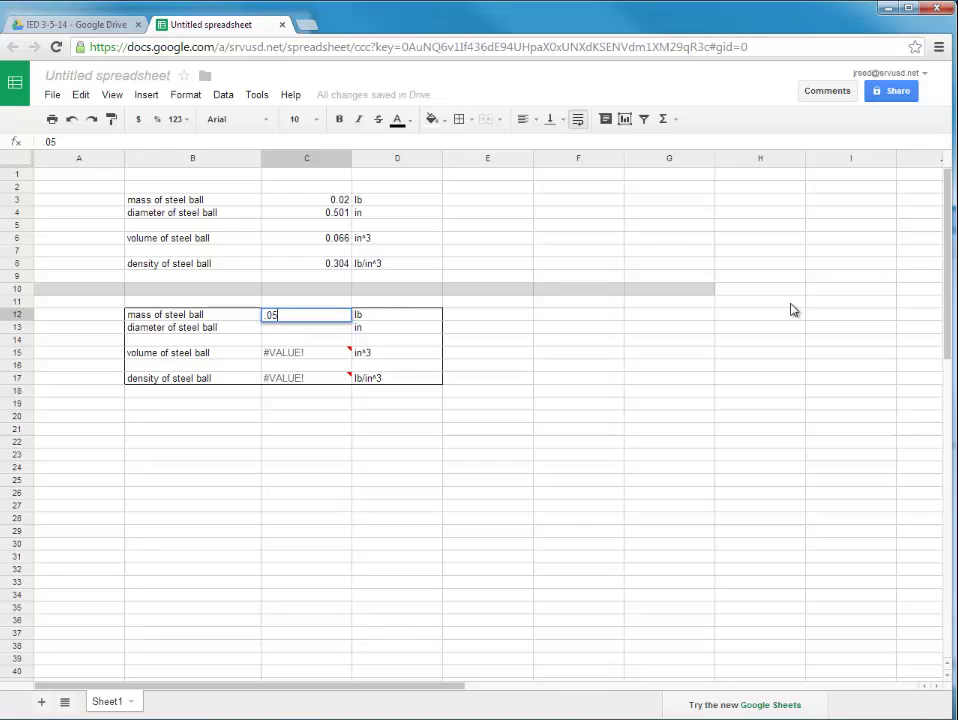
text(05)
key(Return)
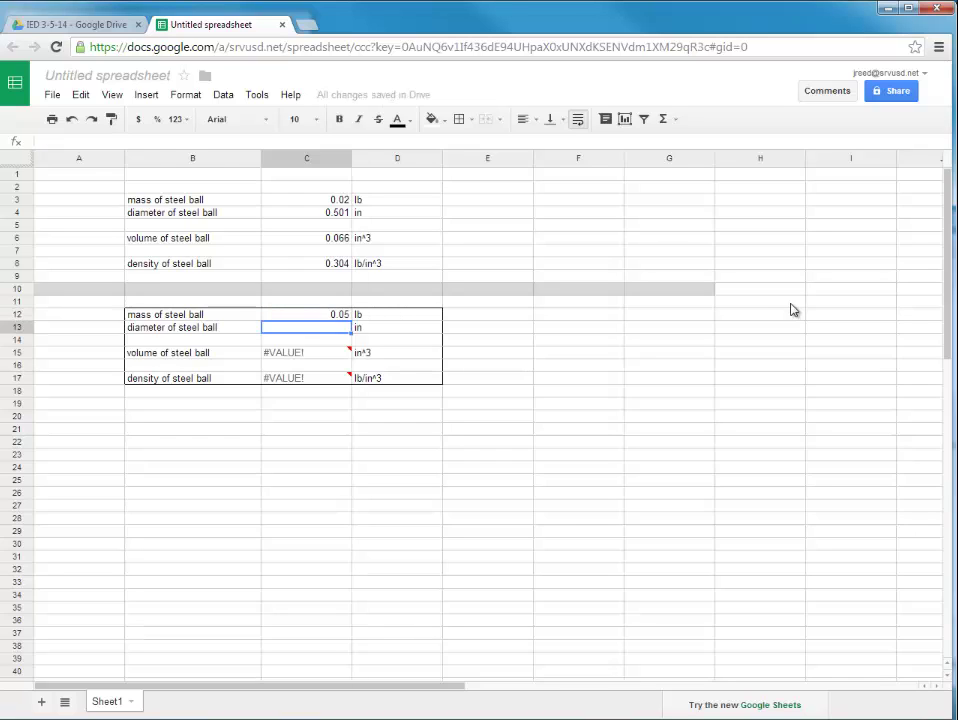
text(74)
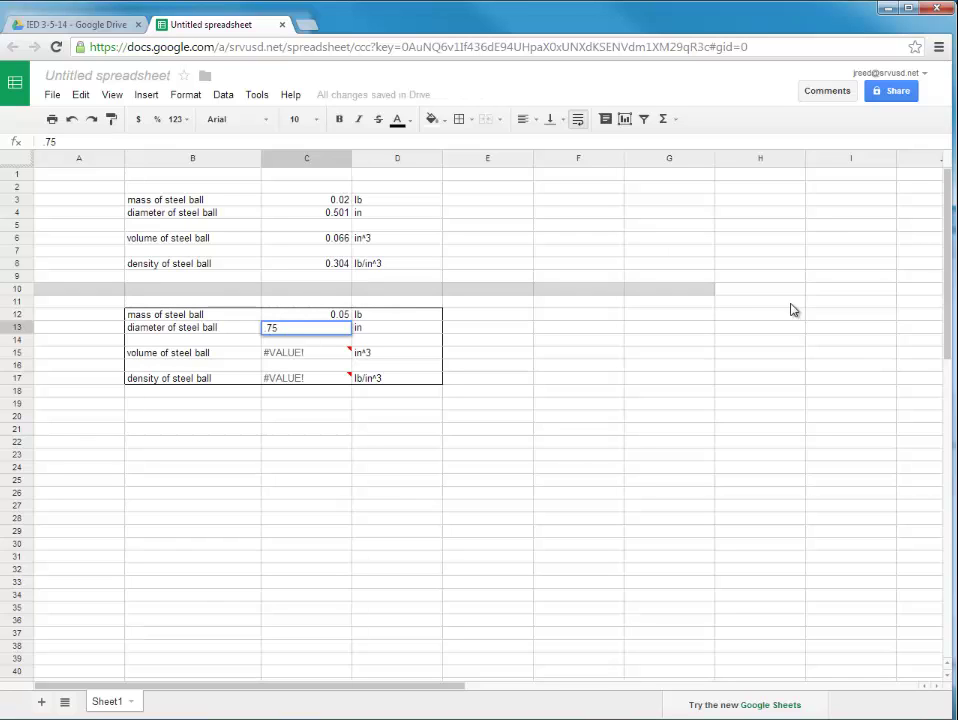
key(Return)
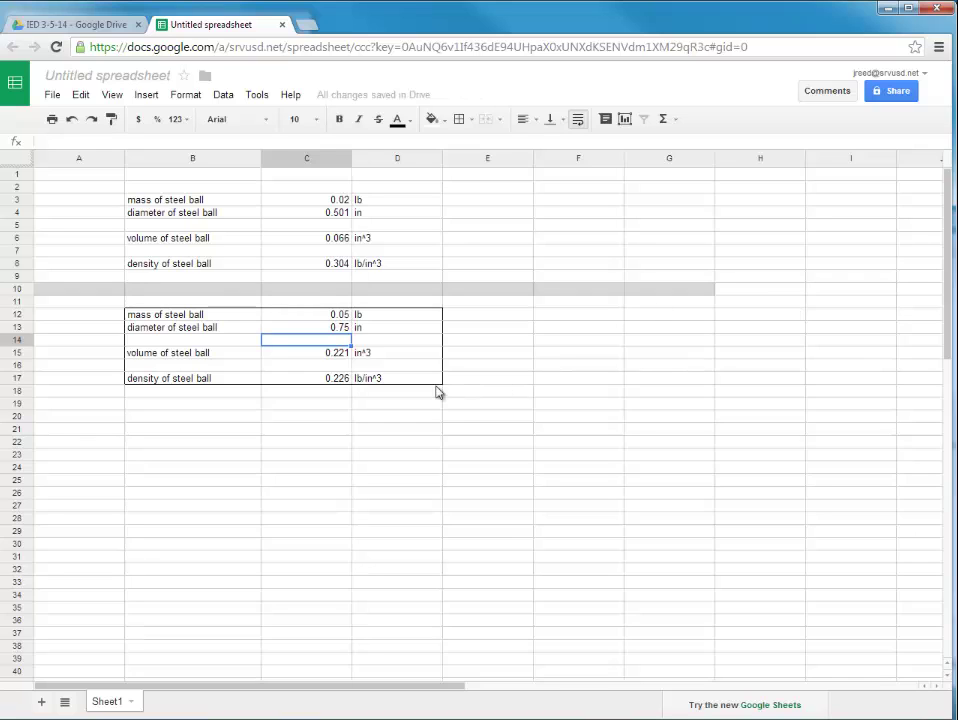
click(338, 355)
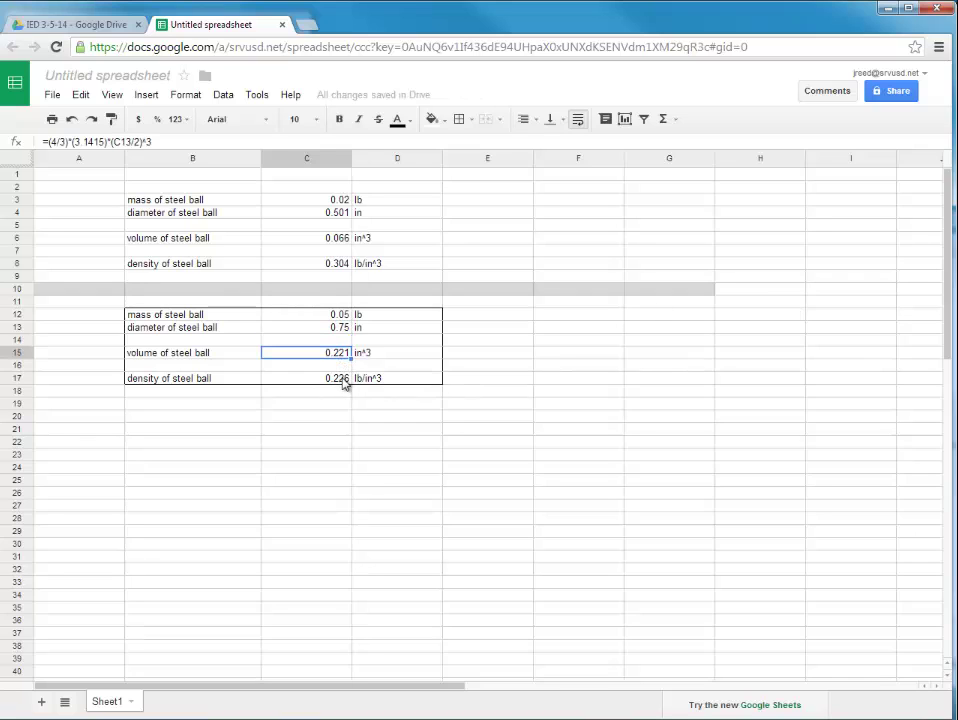
click(344, 383)
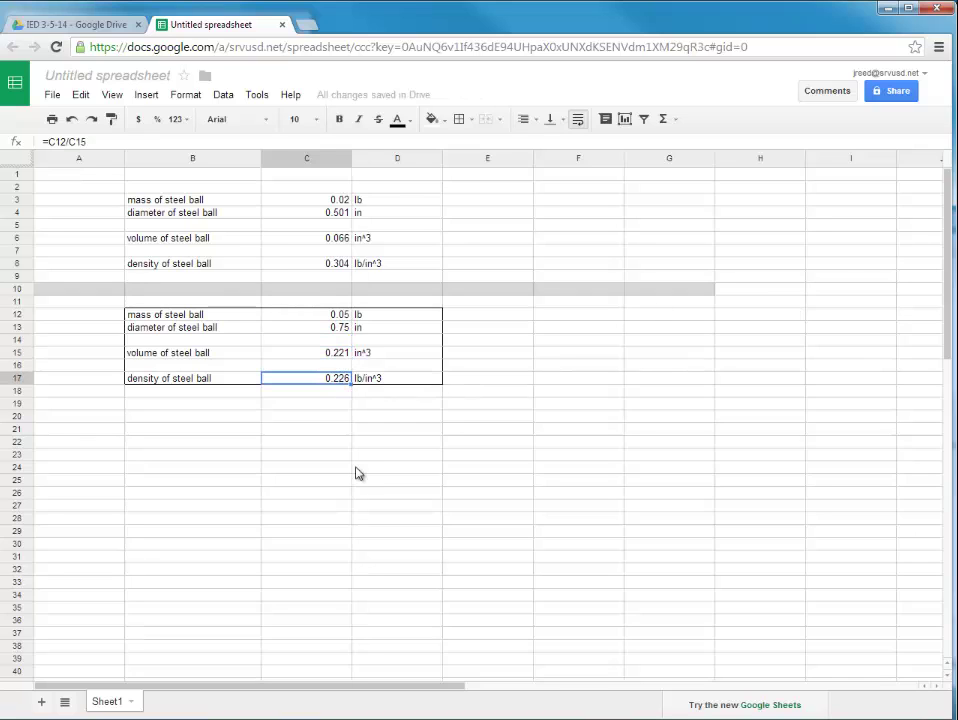
Fill the calculated volume cell C15 and density cell C17 with yellow.
click(326, 354)
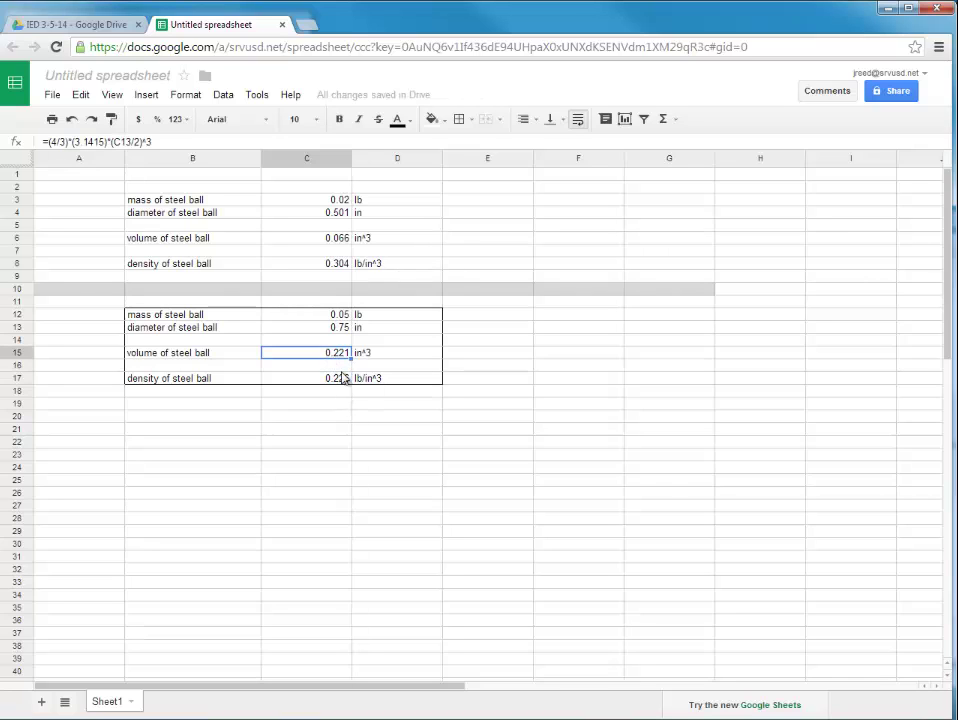
click(444, 121)
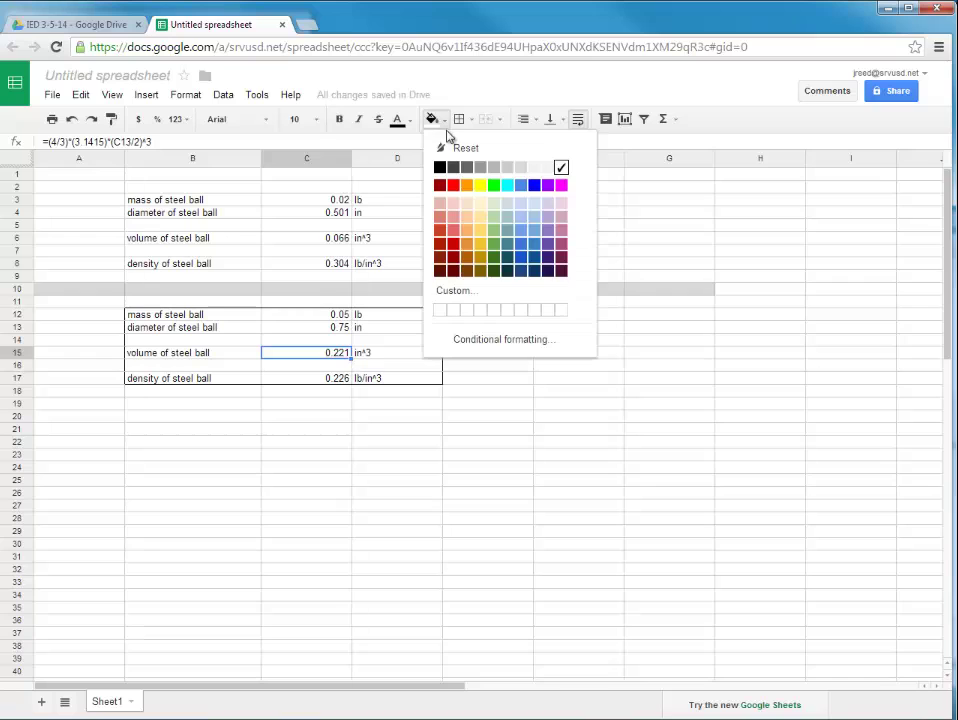
click(480, 185)
click(336, 384)
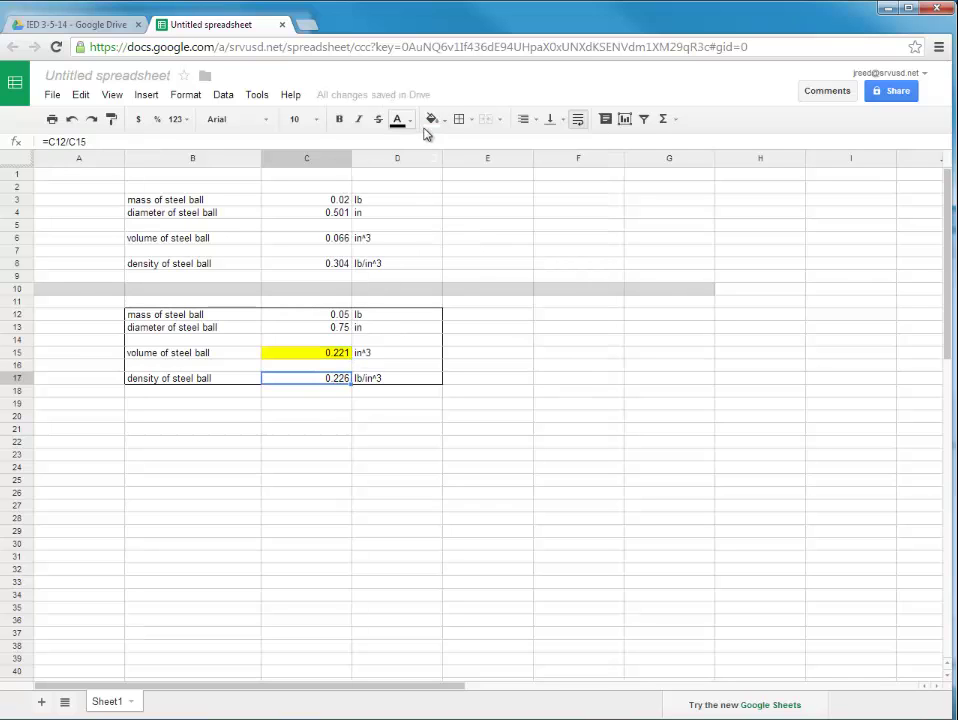
click(444, 121)
click(482, 185)
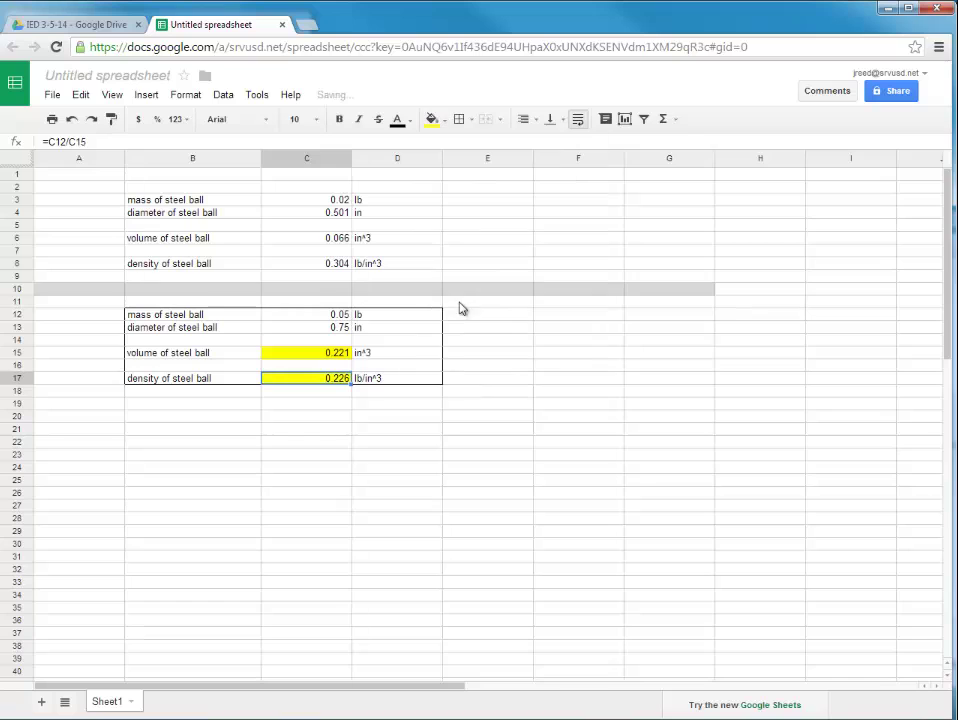
click(378, 468)
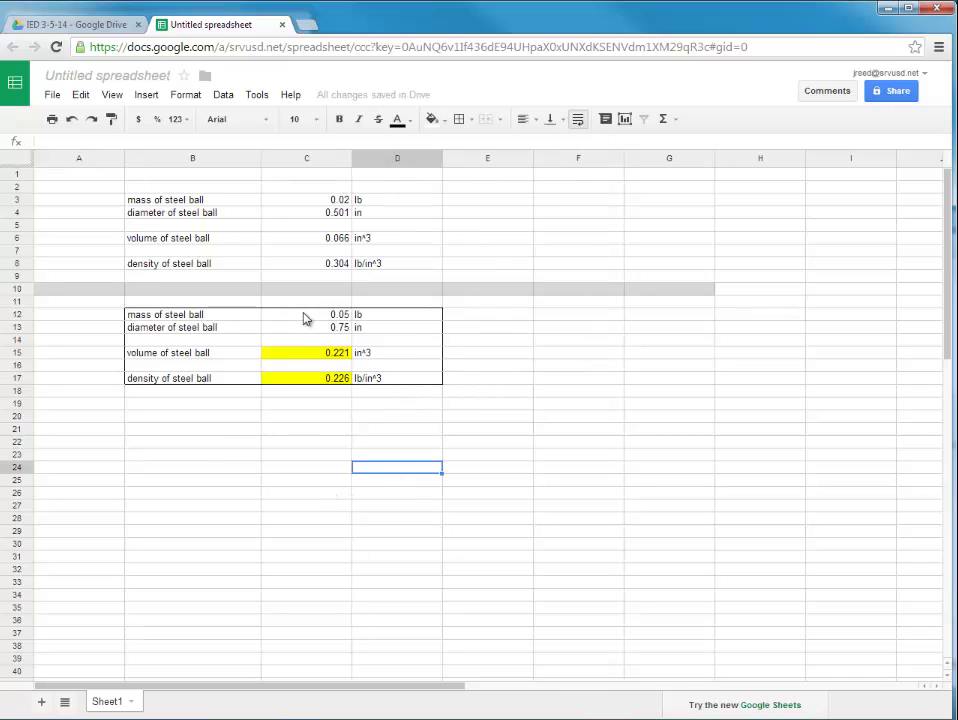
Fill the measured mass and diameter cells C12:C13 with green.
drag(306, 316, 306, 330)
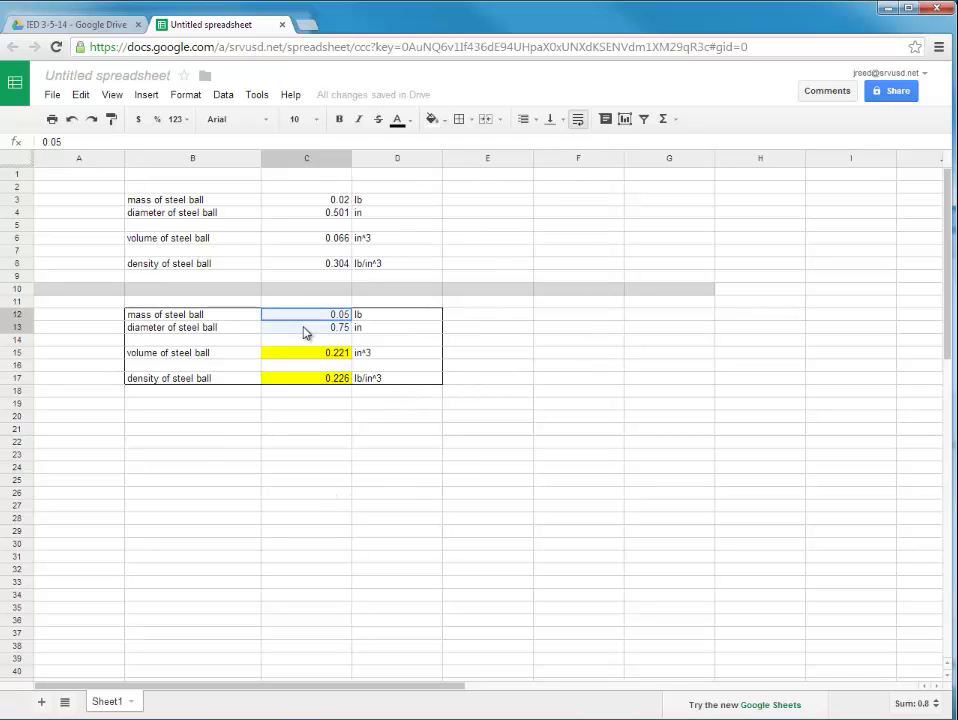
click(432, 119)
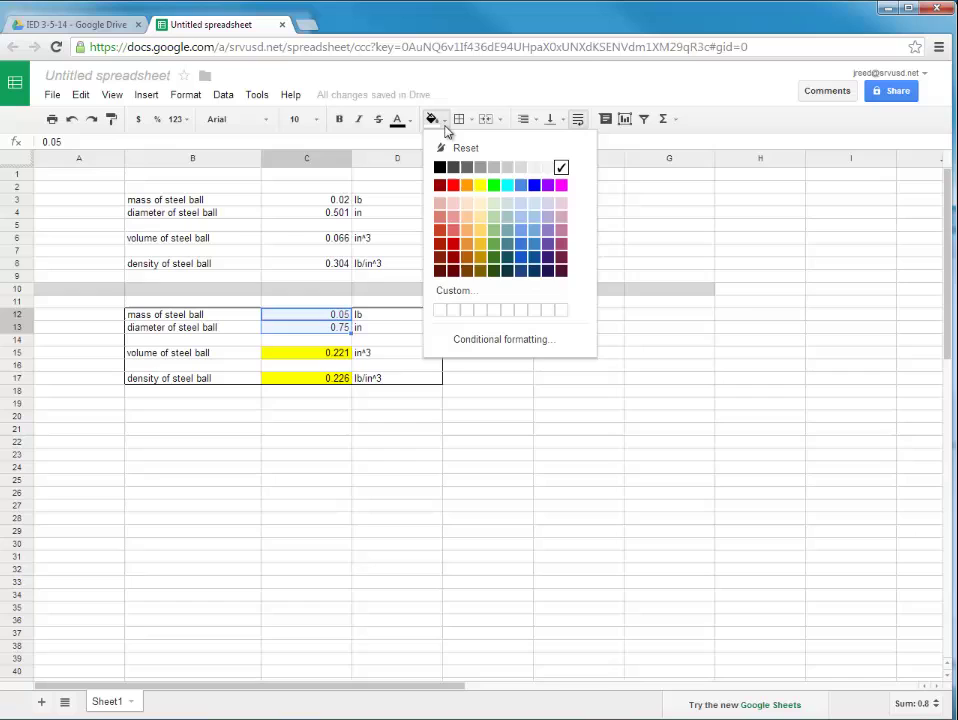
click(494, 186)
click(515, 467)
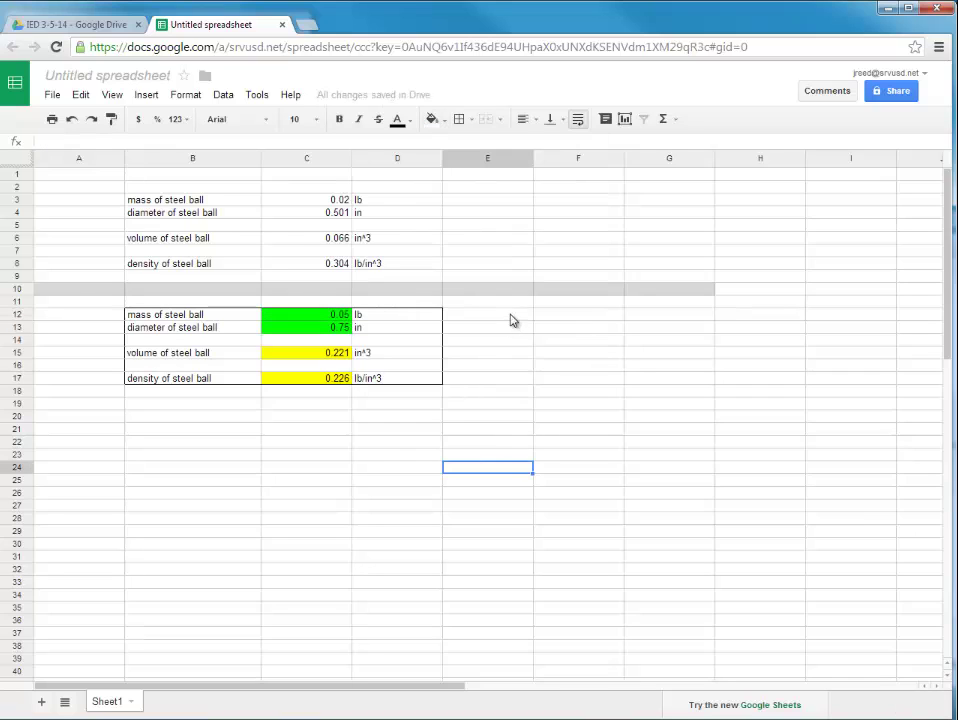
Enter the note "put measured values in green cells" in E12, beside the mass row.
click(518, 315)
text(put m)
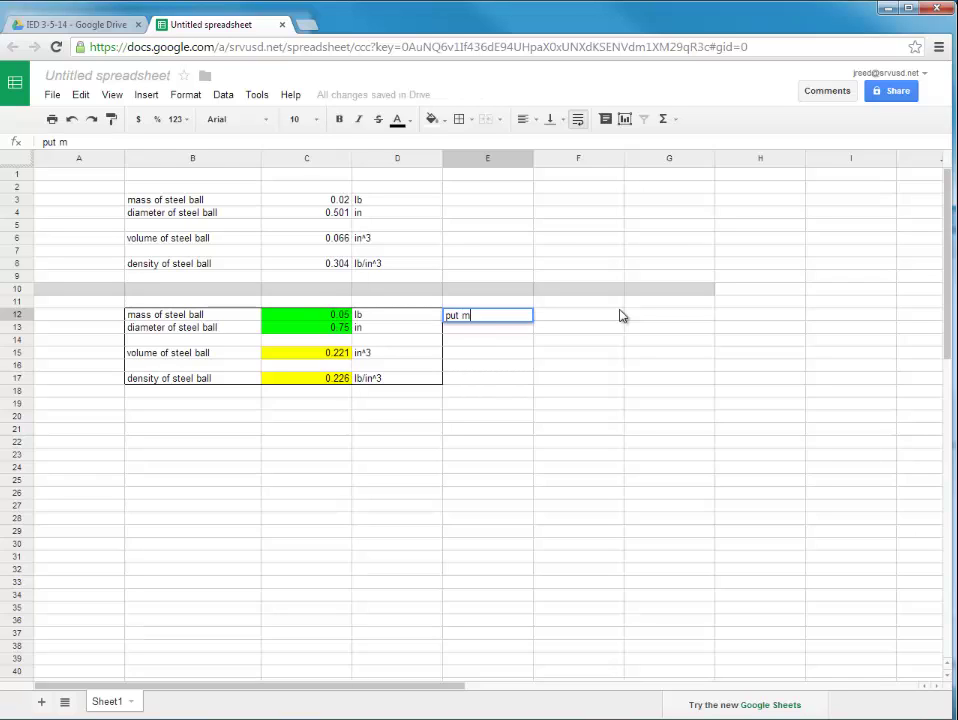
text(easured values in green cel)
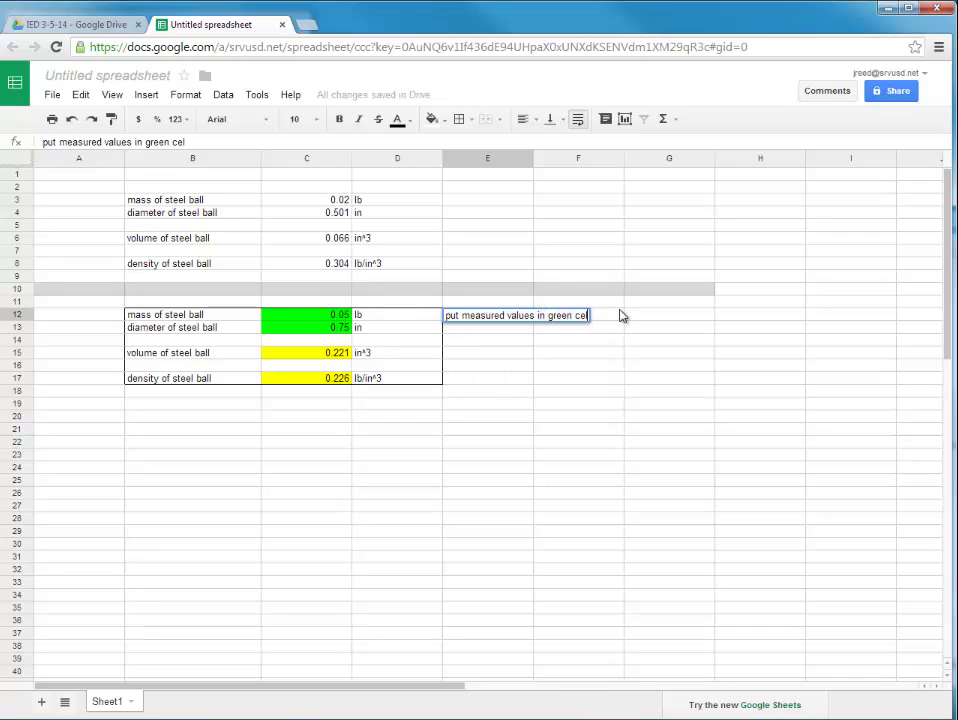
text(ls)
key(Return)
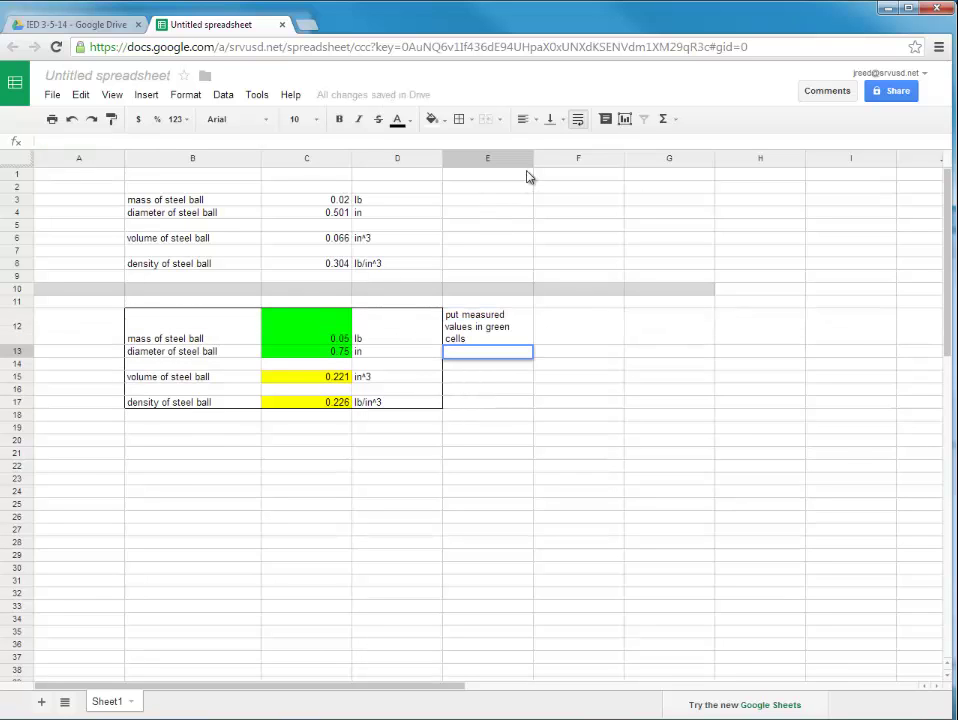
Widen column E until the note in E12 fits on a single line.
drag(533, 159, 595, 159)
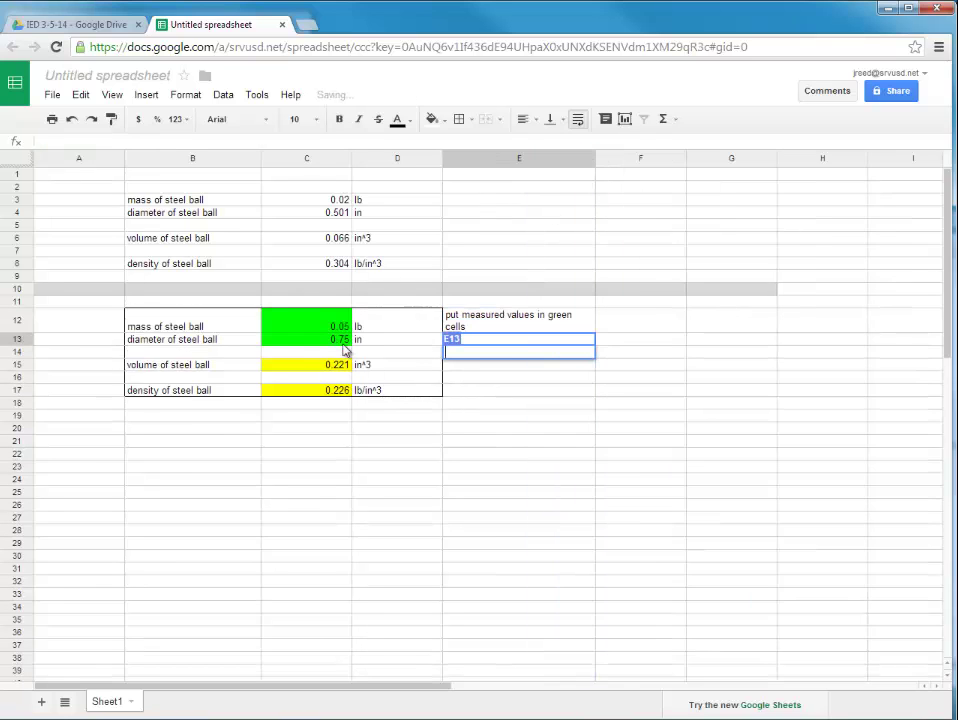
click(23, 320)
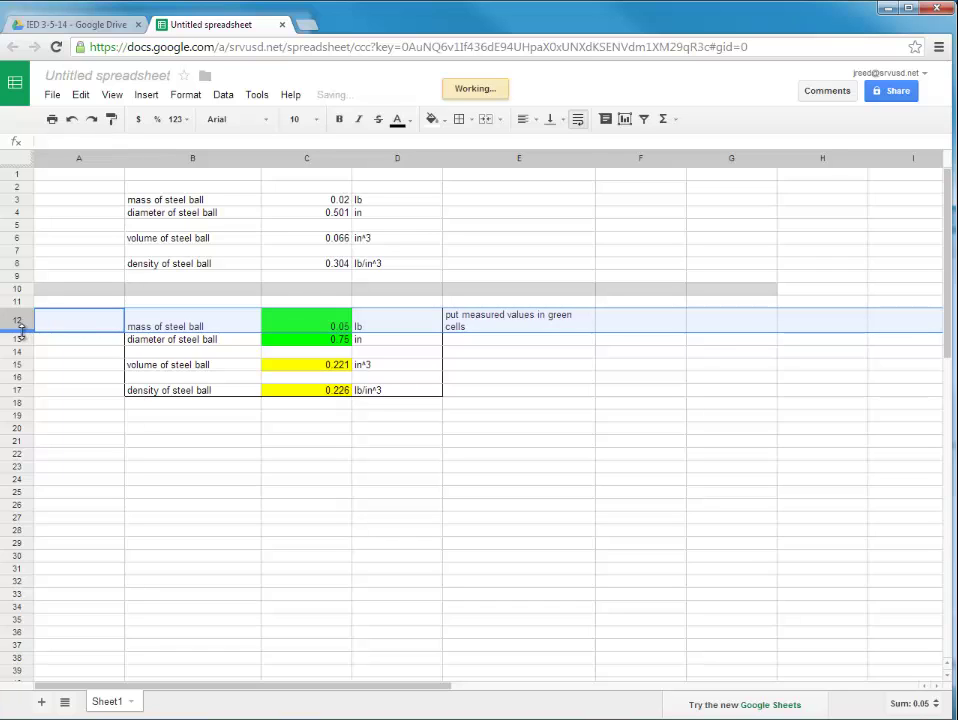
click(588, 159)
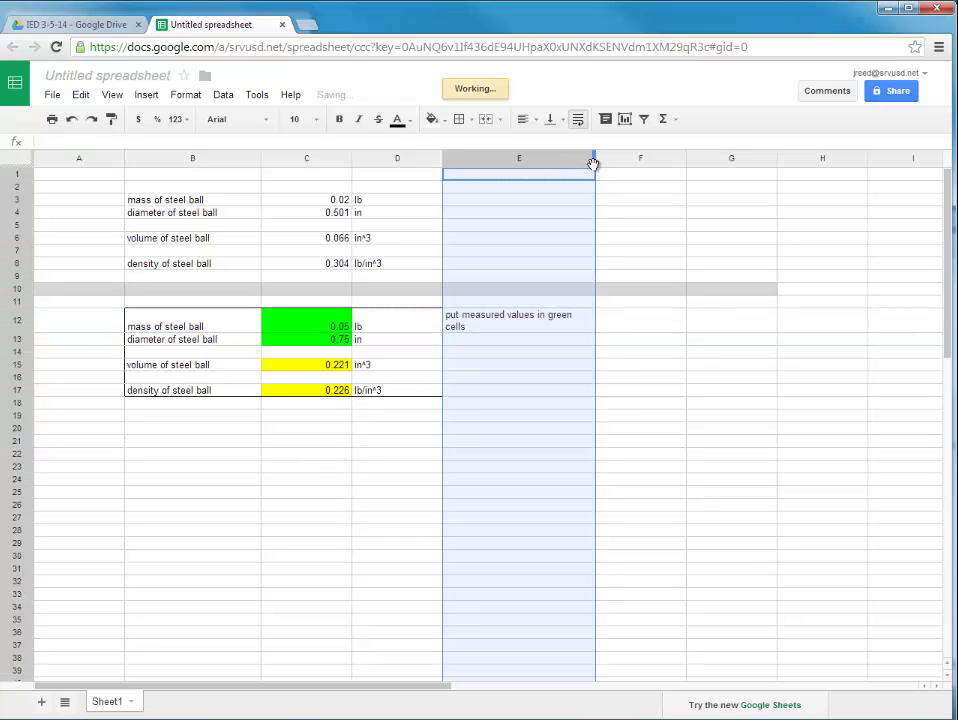
drag(594, 160, 622, 160)
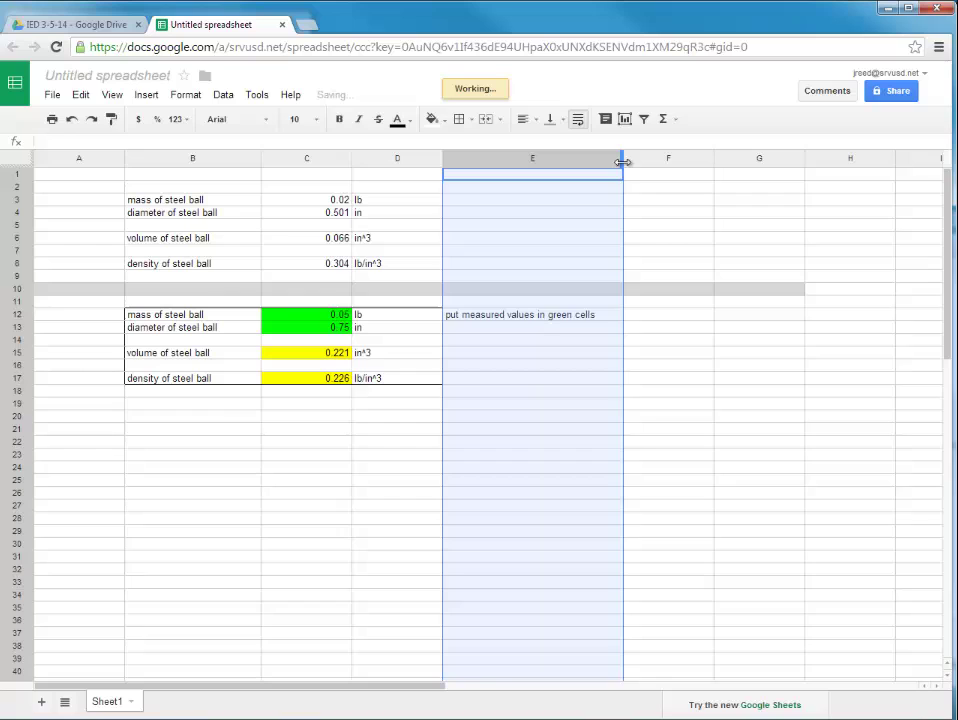
click(595, 432)
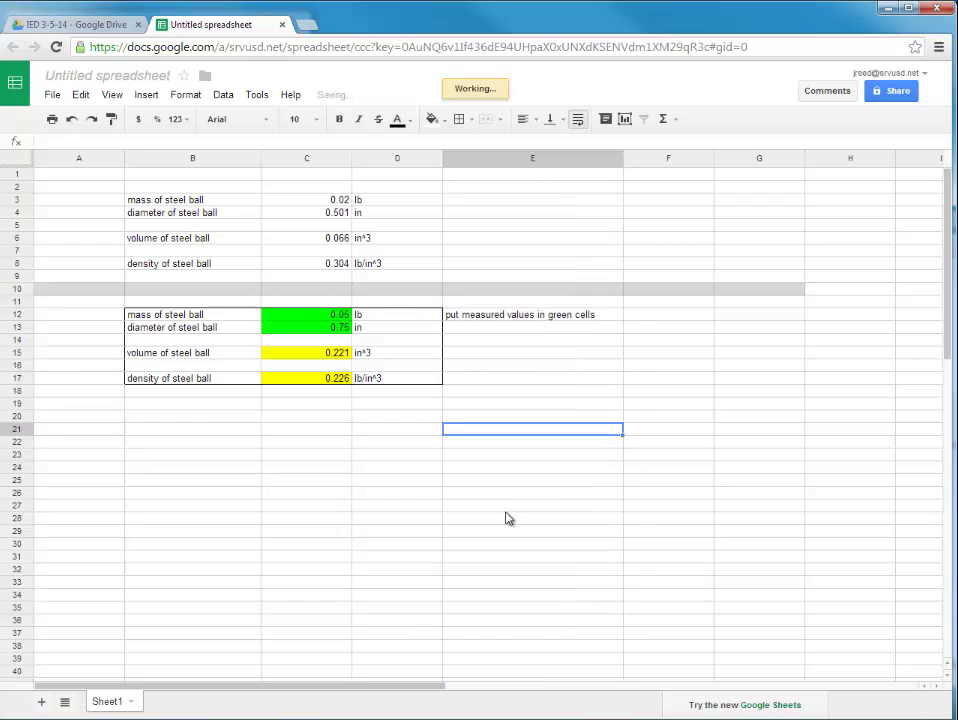
Enter the note "calculated values are in yellow cells" in E15, beside the volume row.
click(480, 353)
text(calculated)
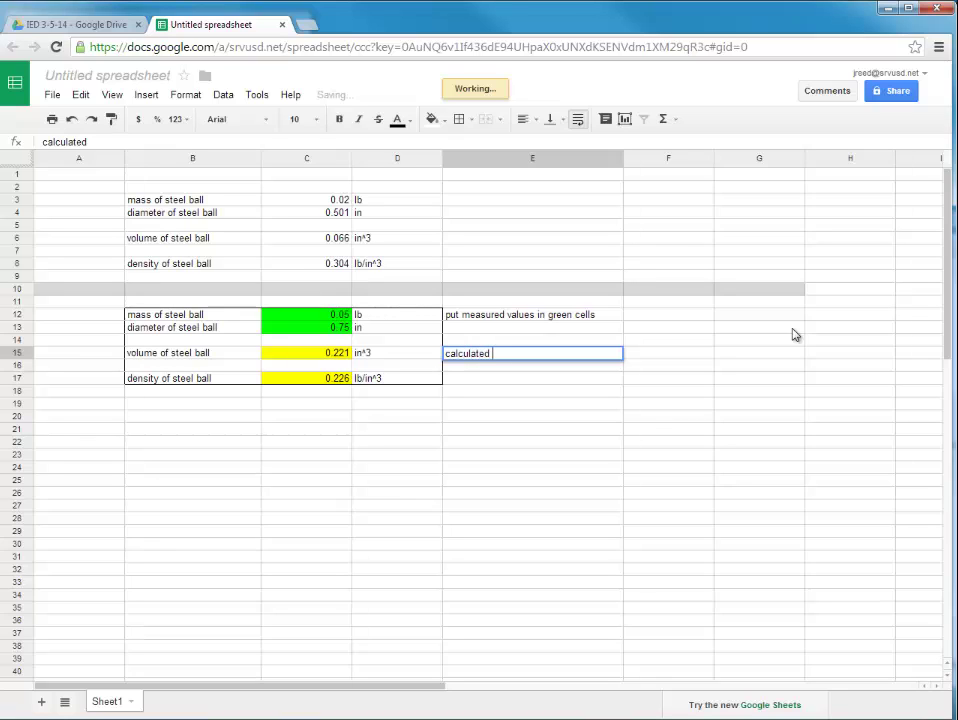
text( value)
text(s are i)
key(BackSpace)
text(are in yellow ce)
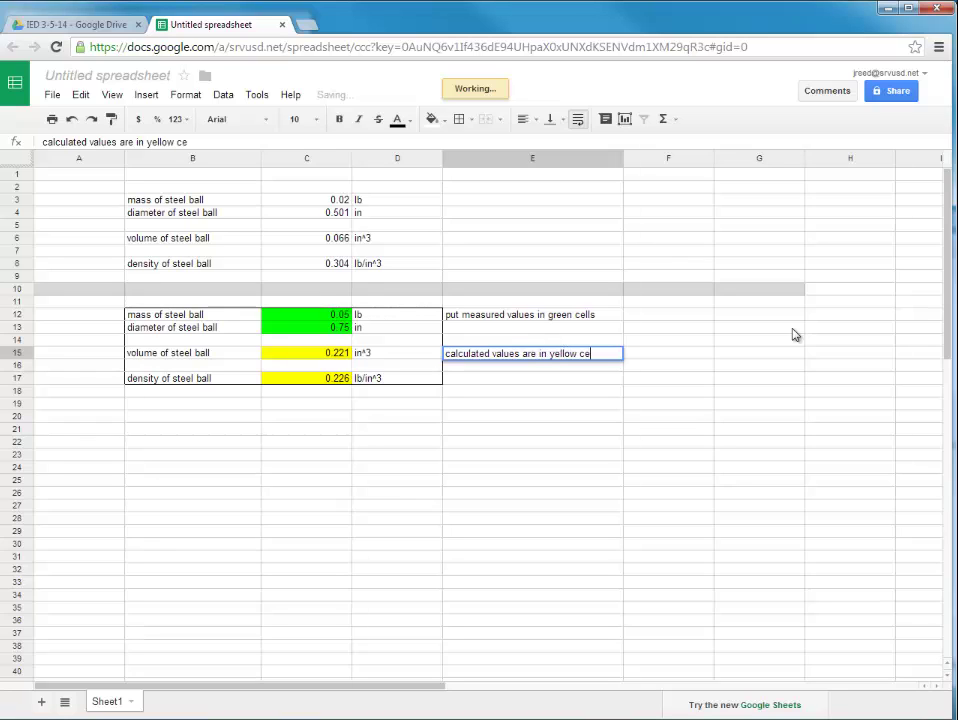
text(lls)
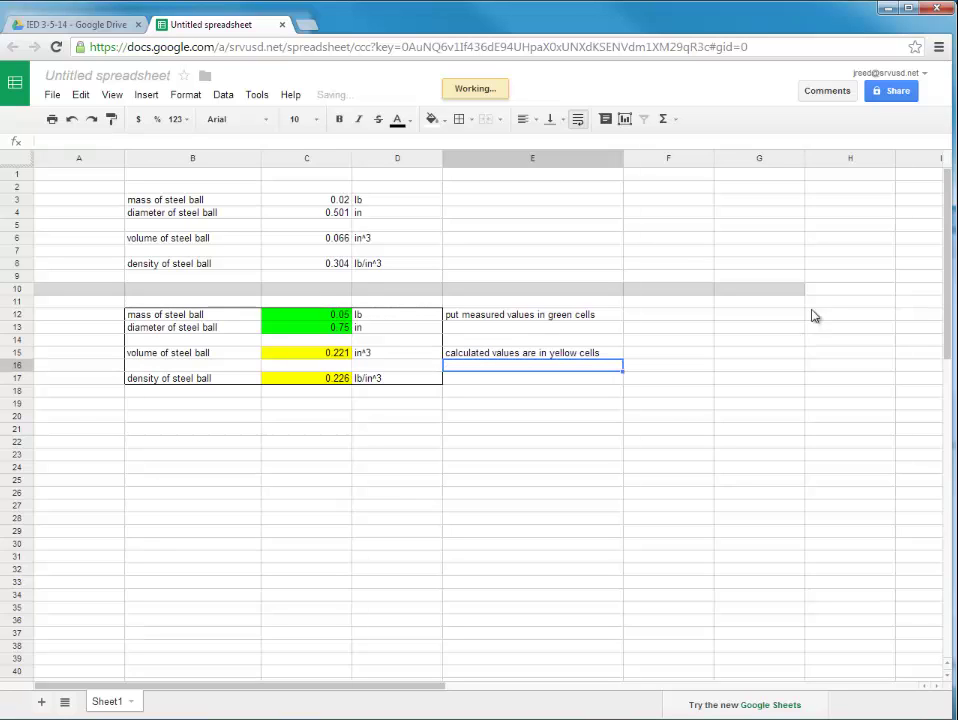
click(446, 557)
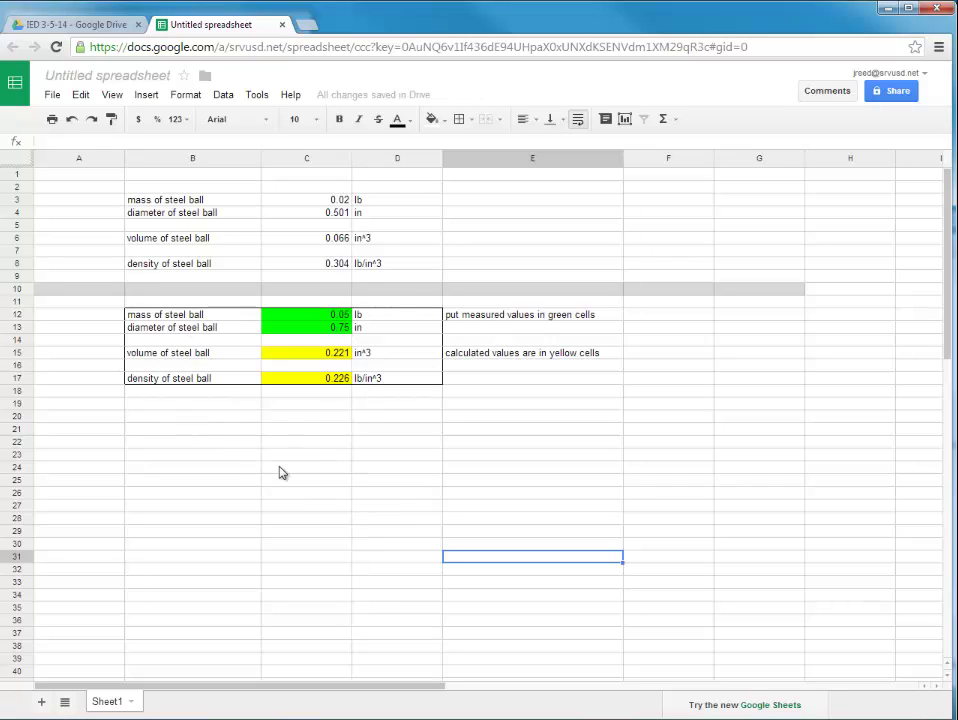
Copy the formatted block with its notes, B12:E17, and paste it below starting at B20.
drag(177, 314, 509, 382)
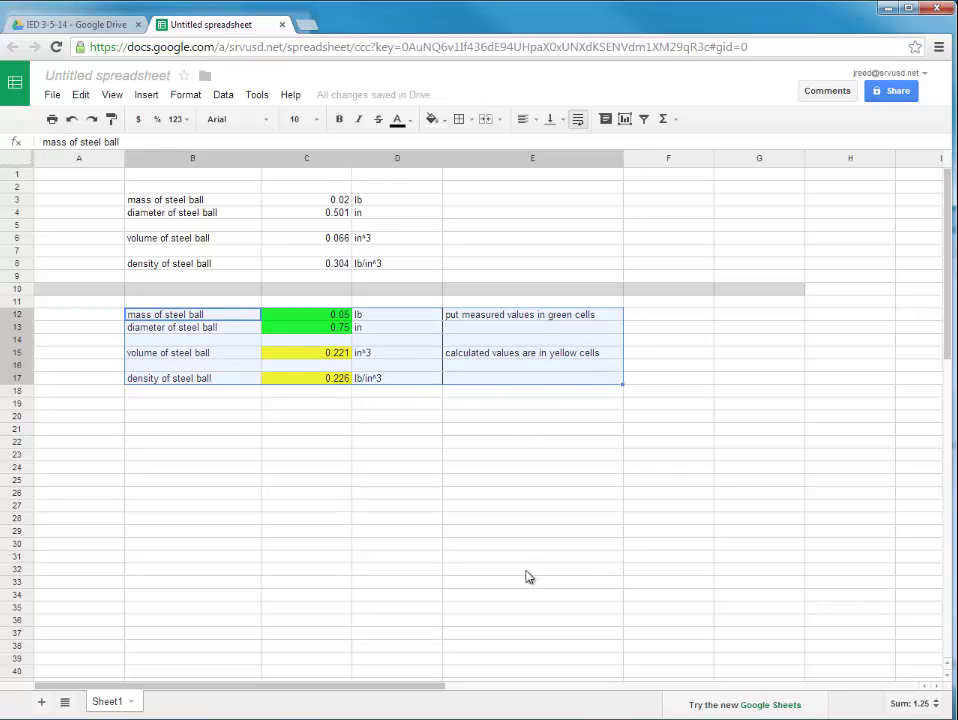
key(ctrl+c)
click(238, 418)
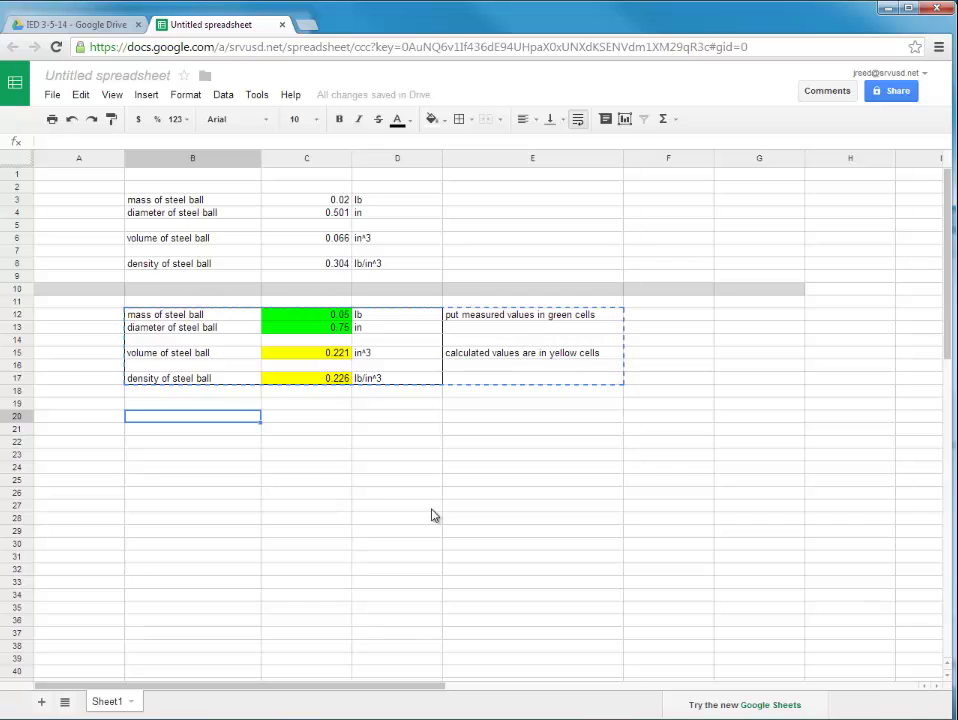
key(ctrl+v)
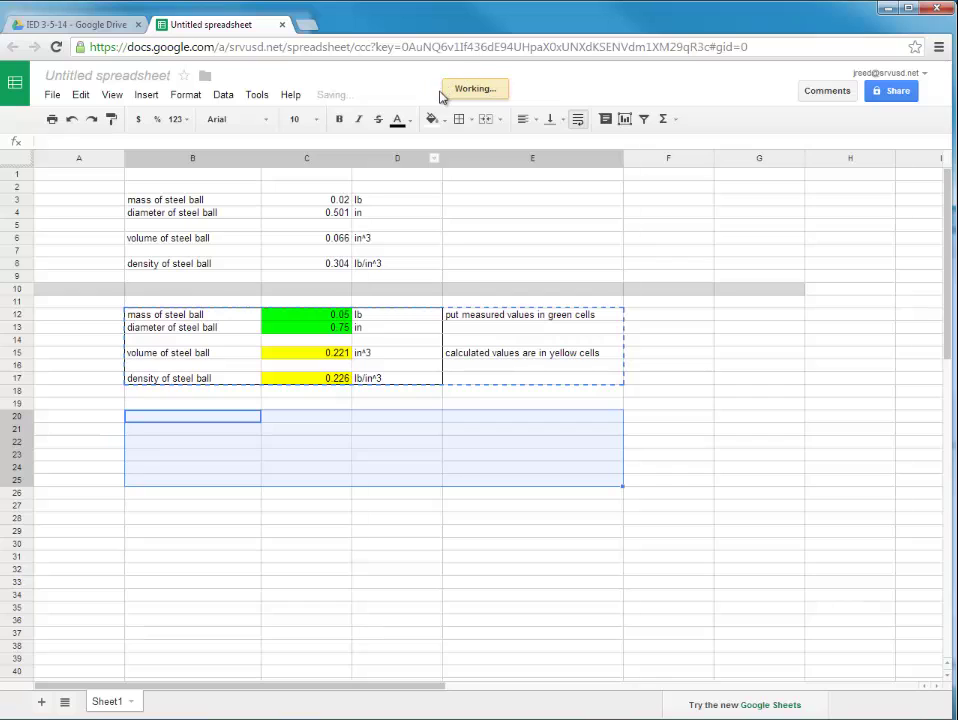
click(378, 468)
click(391, 560)
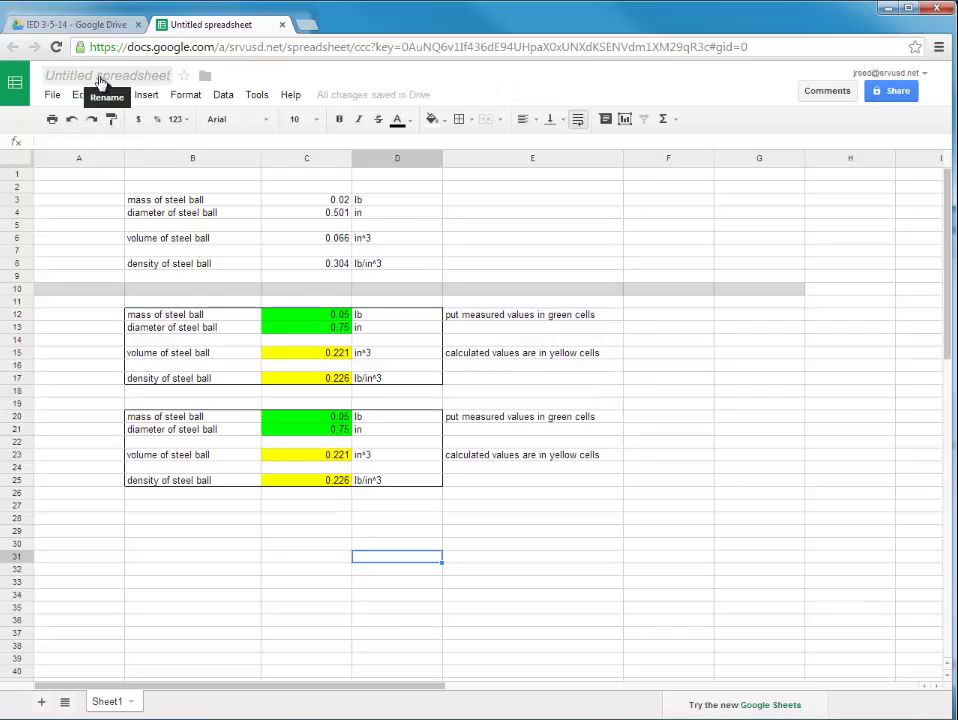
Rename the spreadsheet to the owner's last and first name followed by "_Density2".
click(100, 78)
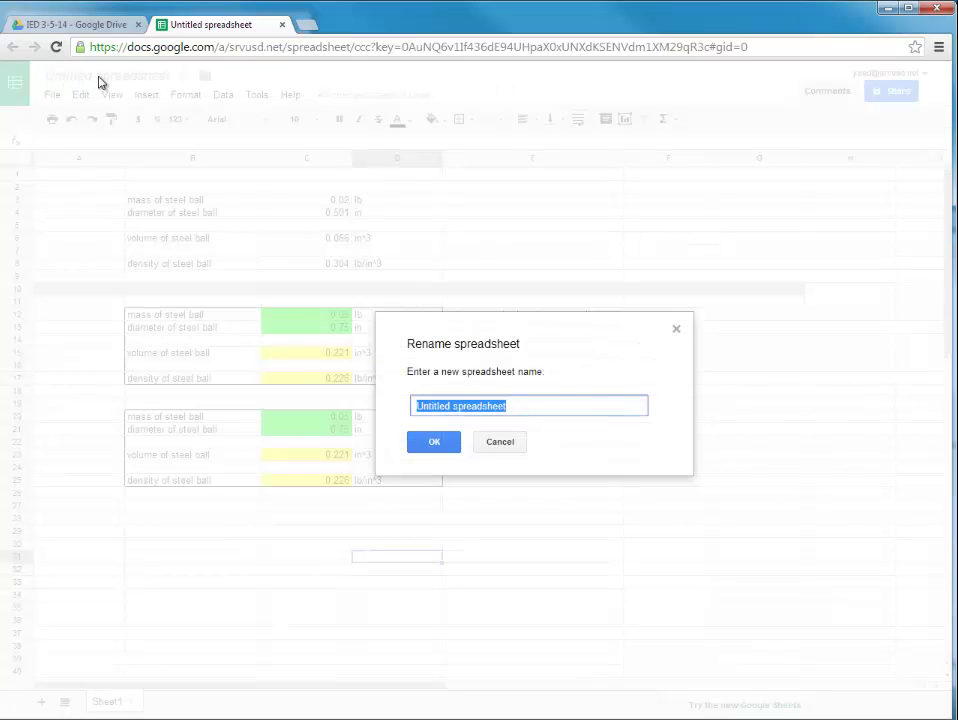
text(ReedJohn_Density2)
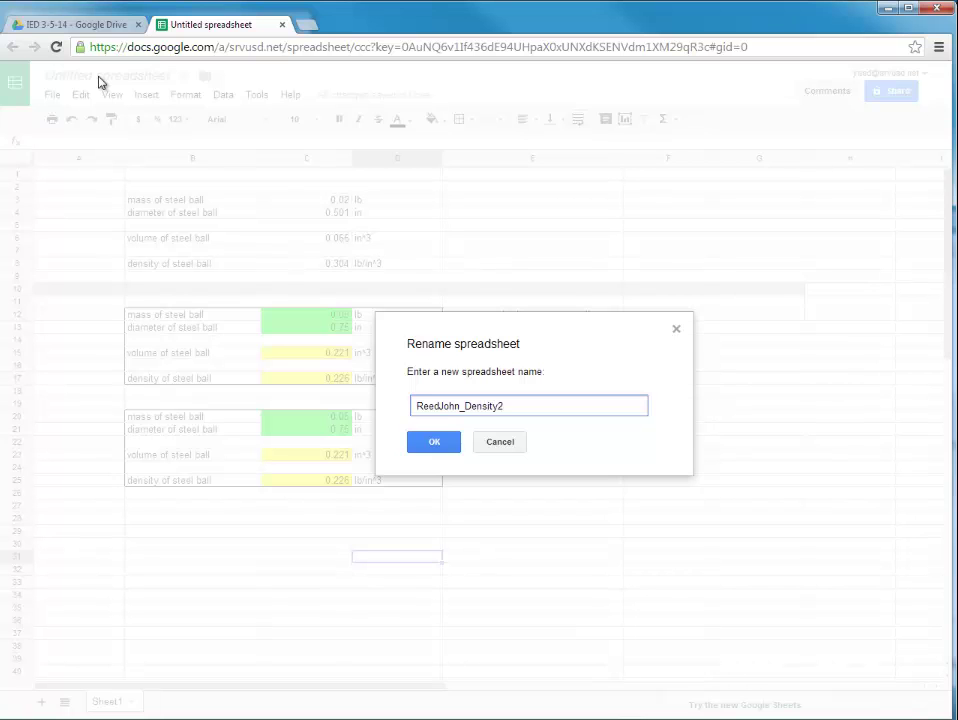
key(Return)
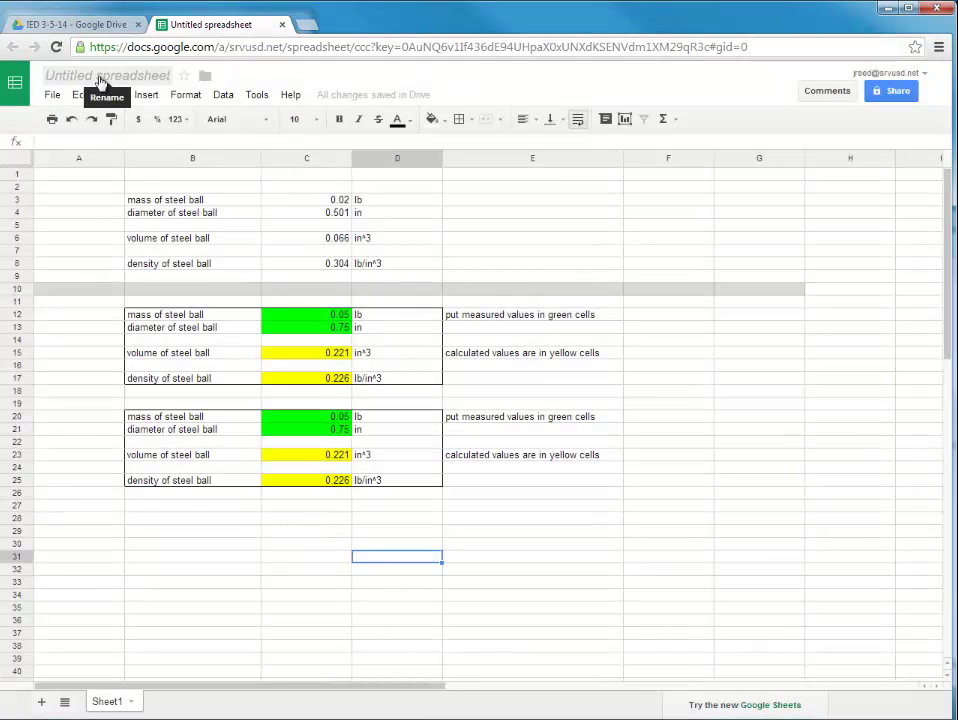
click(553, 533)
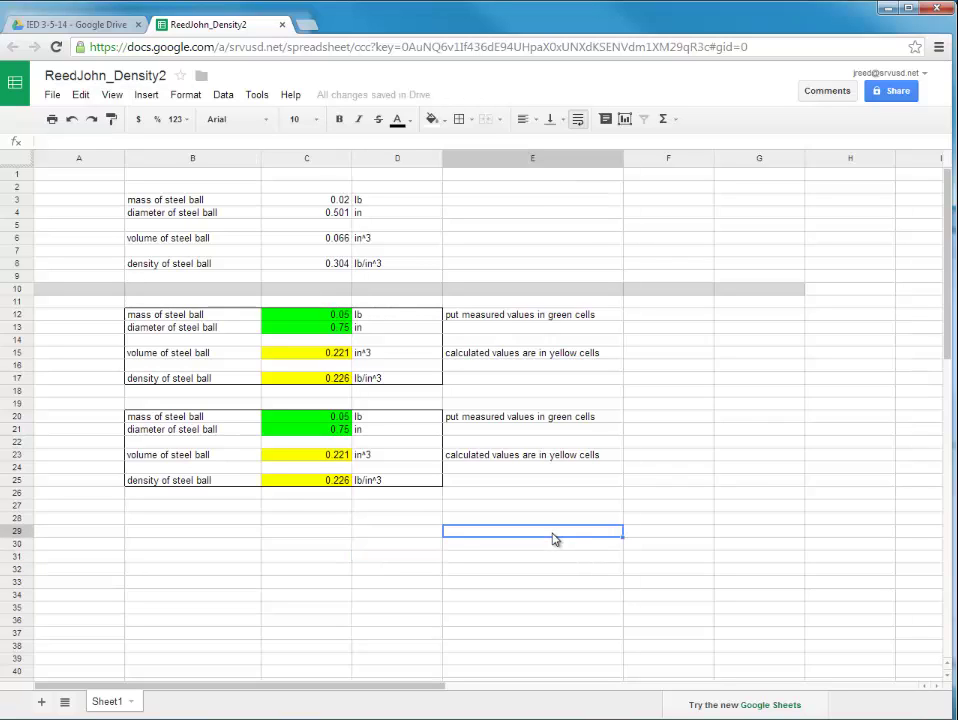